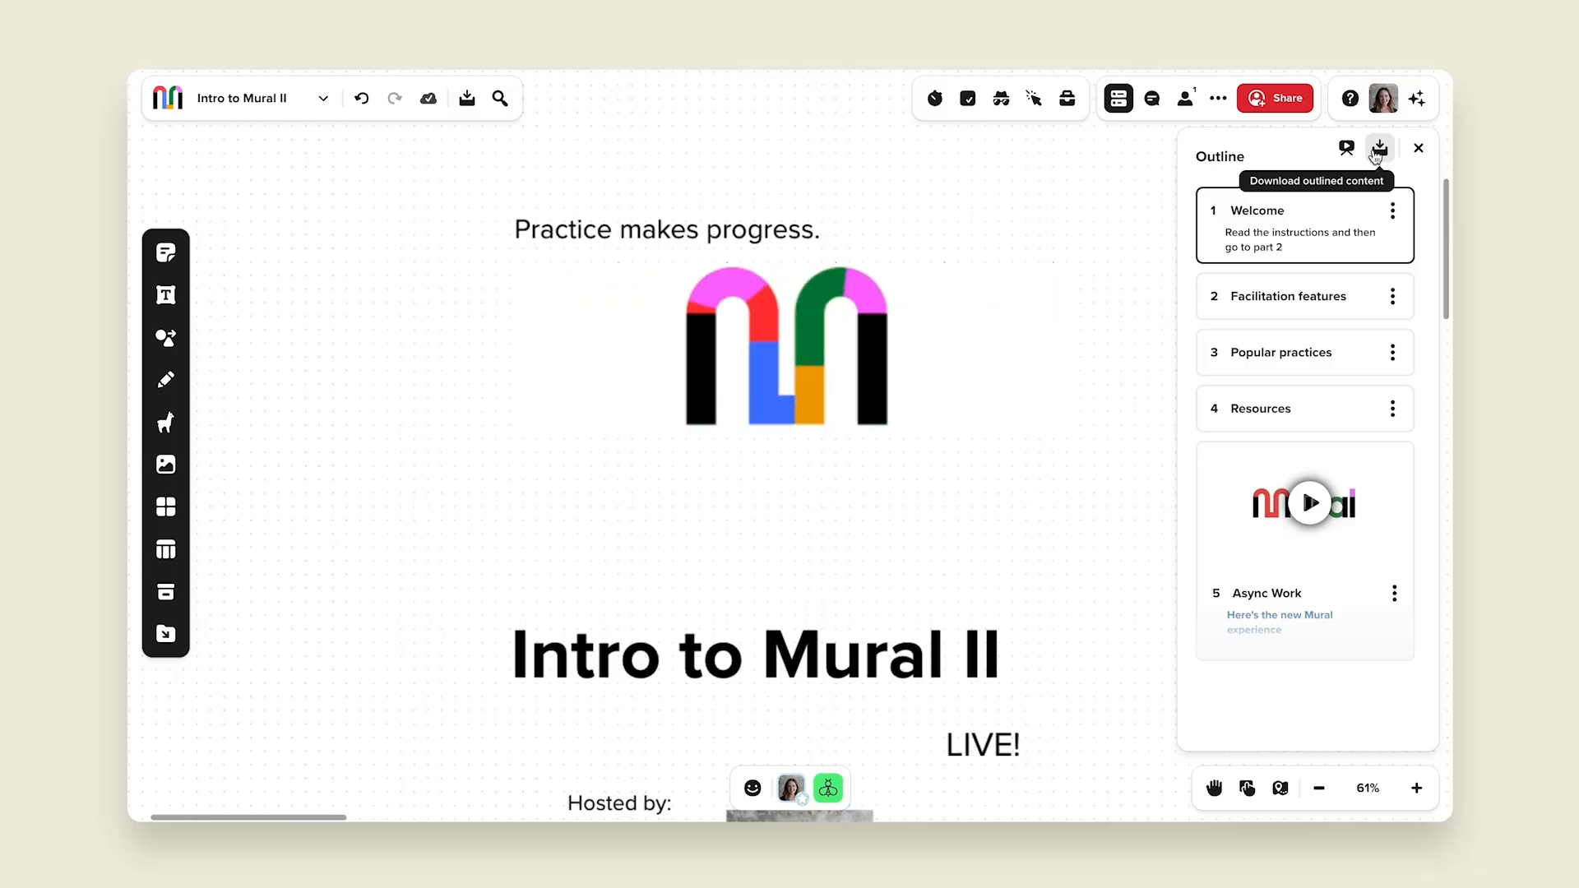
Step: Open the download options for the outlined content and review the export format
{"action": "left_click", "coordinate": [1378, 149]}
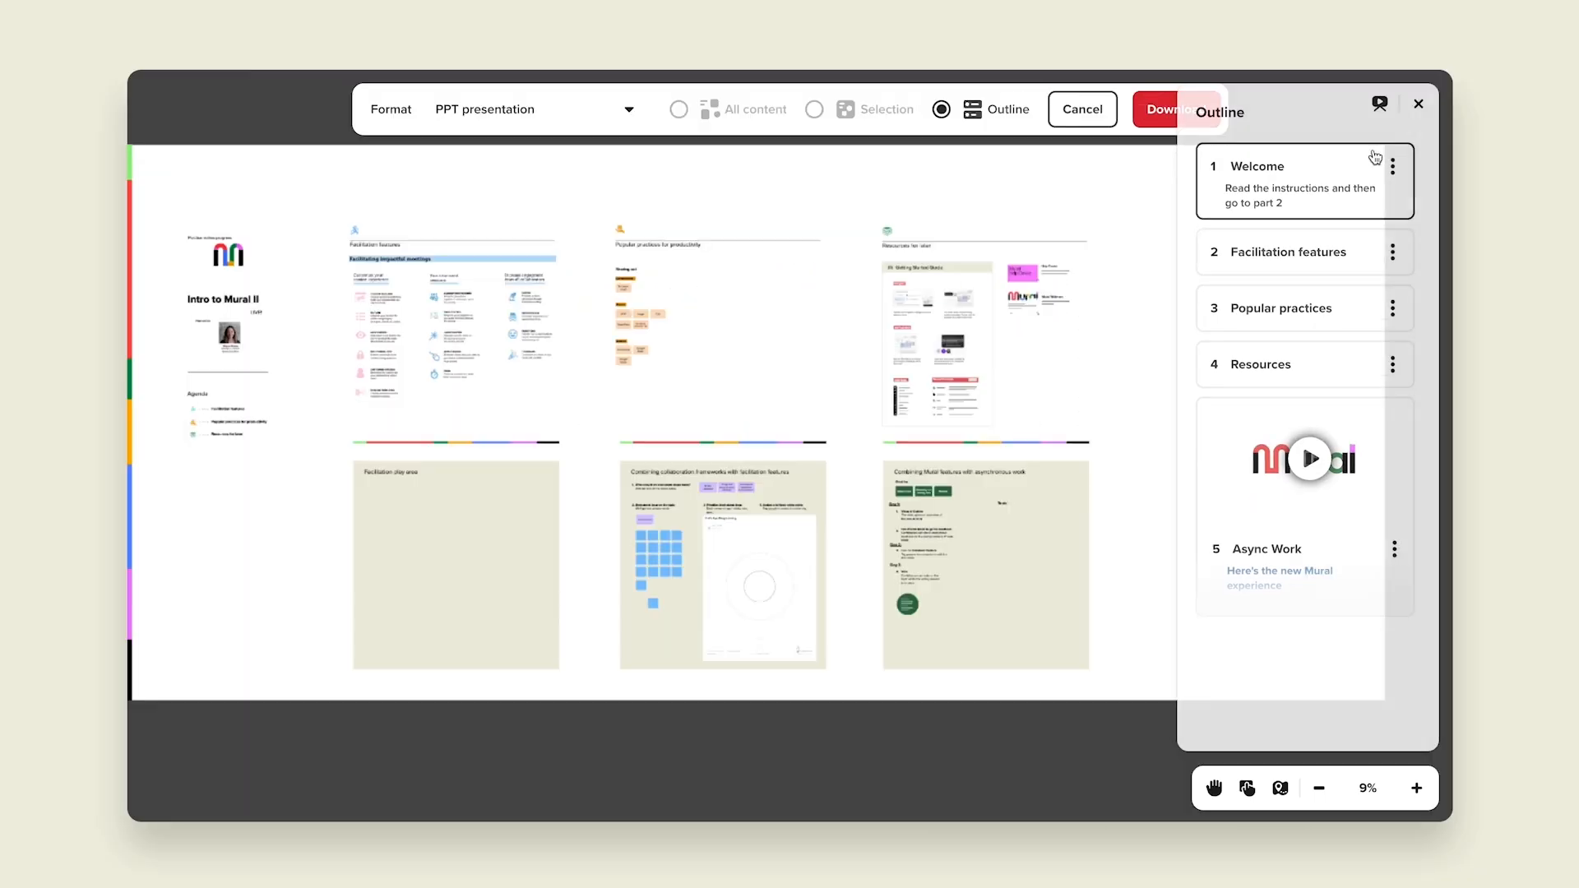
{"action": "left_click", "coordinate": [544, 109]}
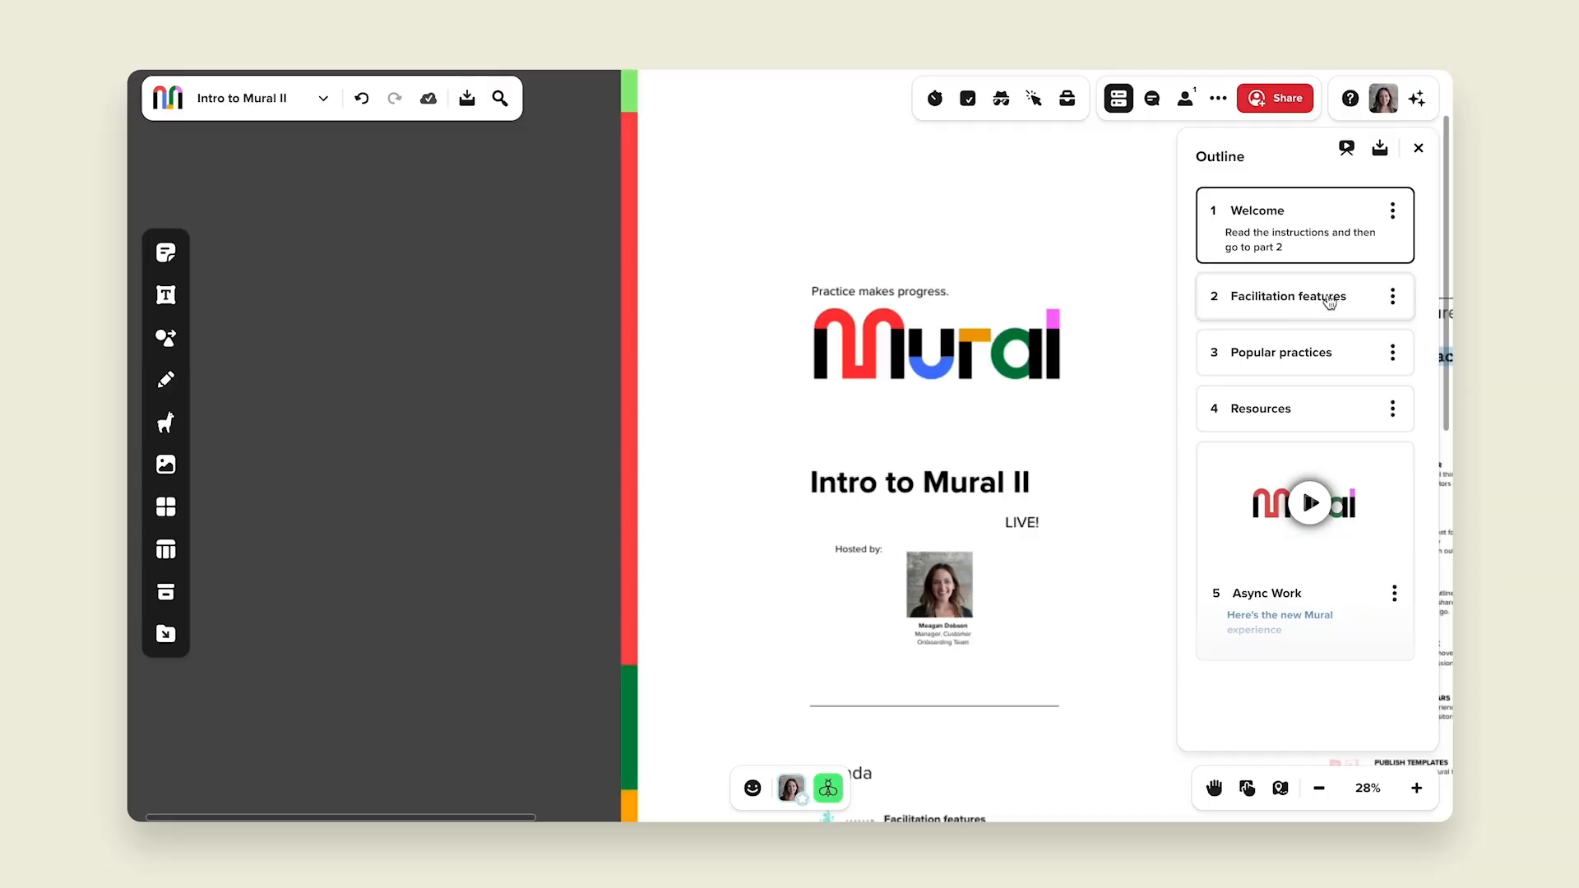
{"action": "left_click", "coordinate": [1330, 303]}
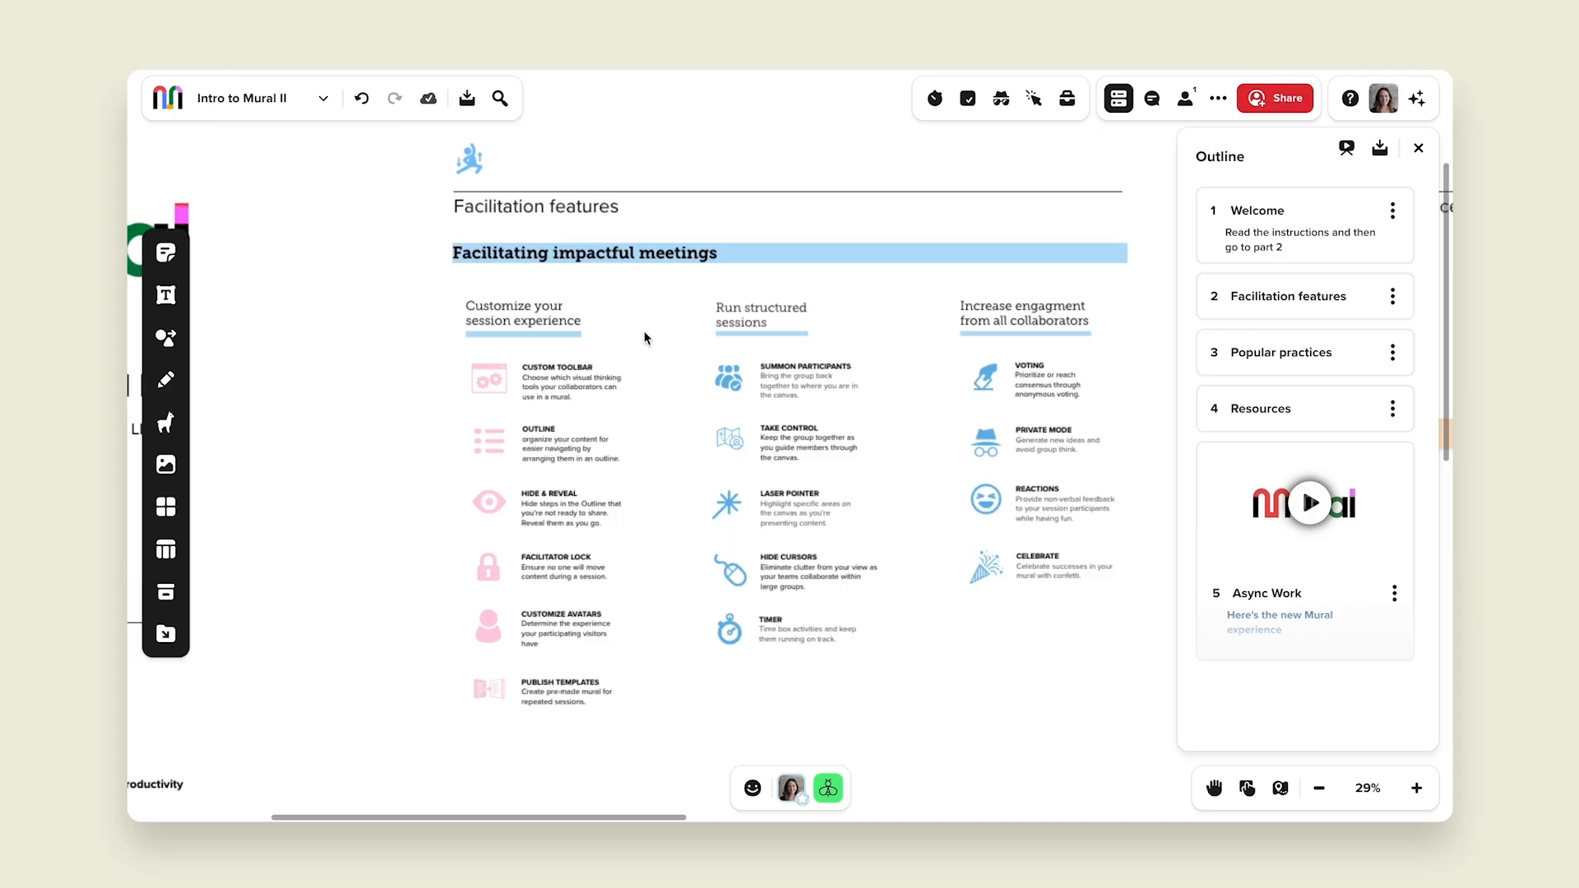
Step: Draw a tall rectangle beside the Facilitation play area and fill it light blue
{"action": "scroll", "coordinate": [773, 283], "scroll_direction": "down", "scroll_amount": 5}
{"action": "scroll", "coordinate": [757, 608], "scroll_direction": "up", "scroll_amount": 2}
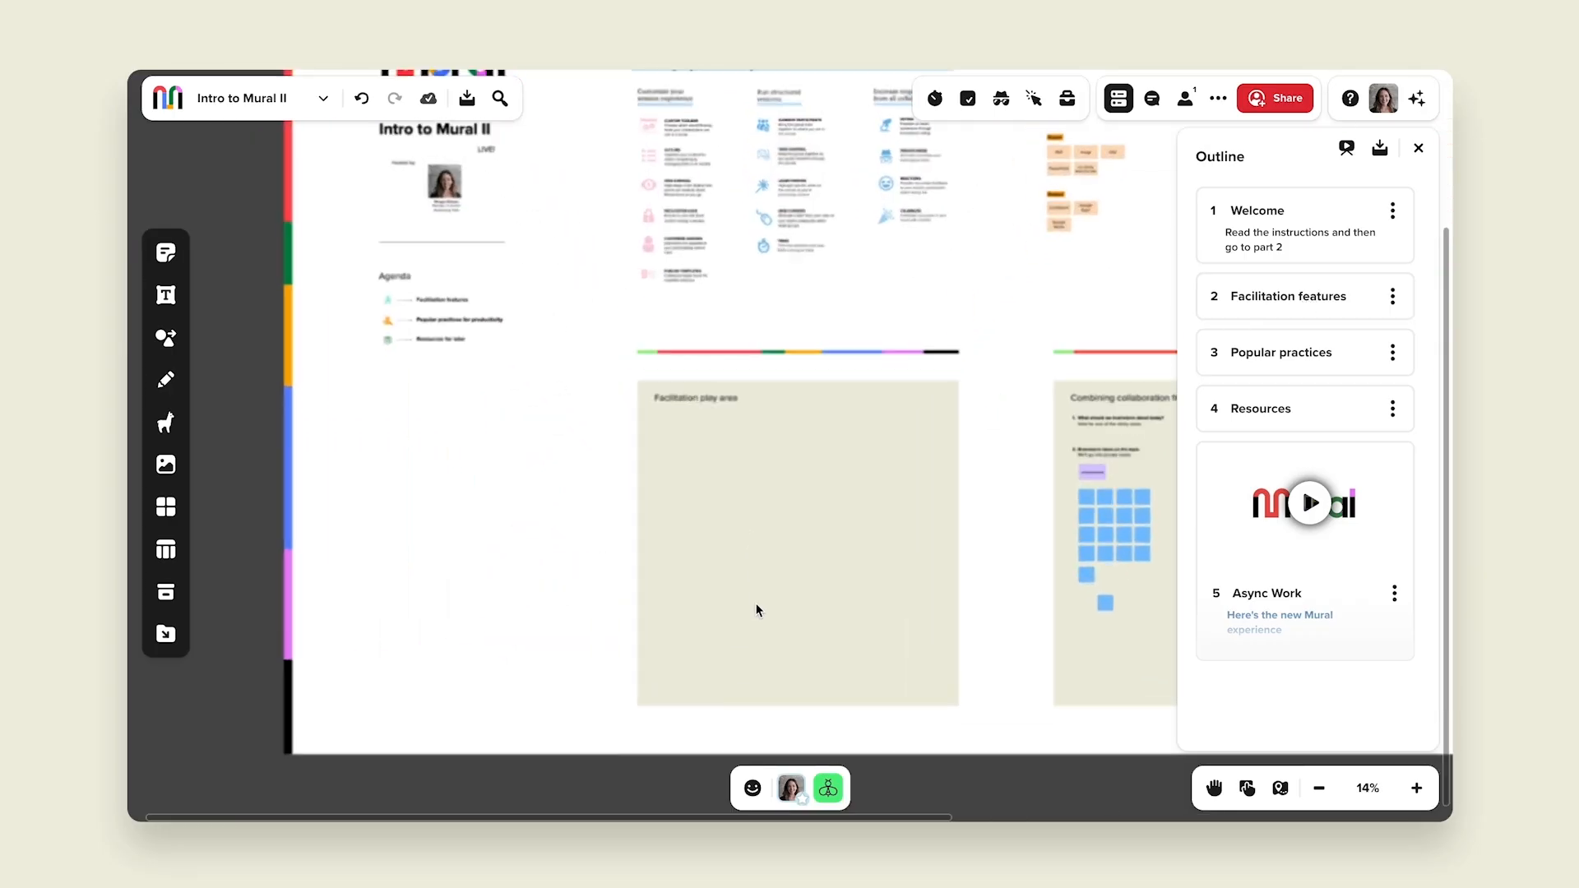
{"action": "scroll", "coordinate": [777, 609], "scroll_direction": "up", "scroll_amount": 1}
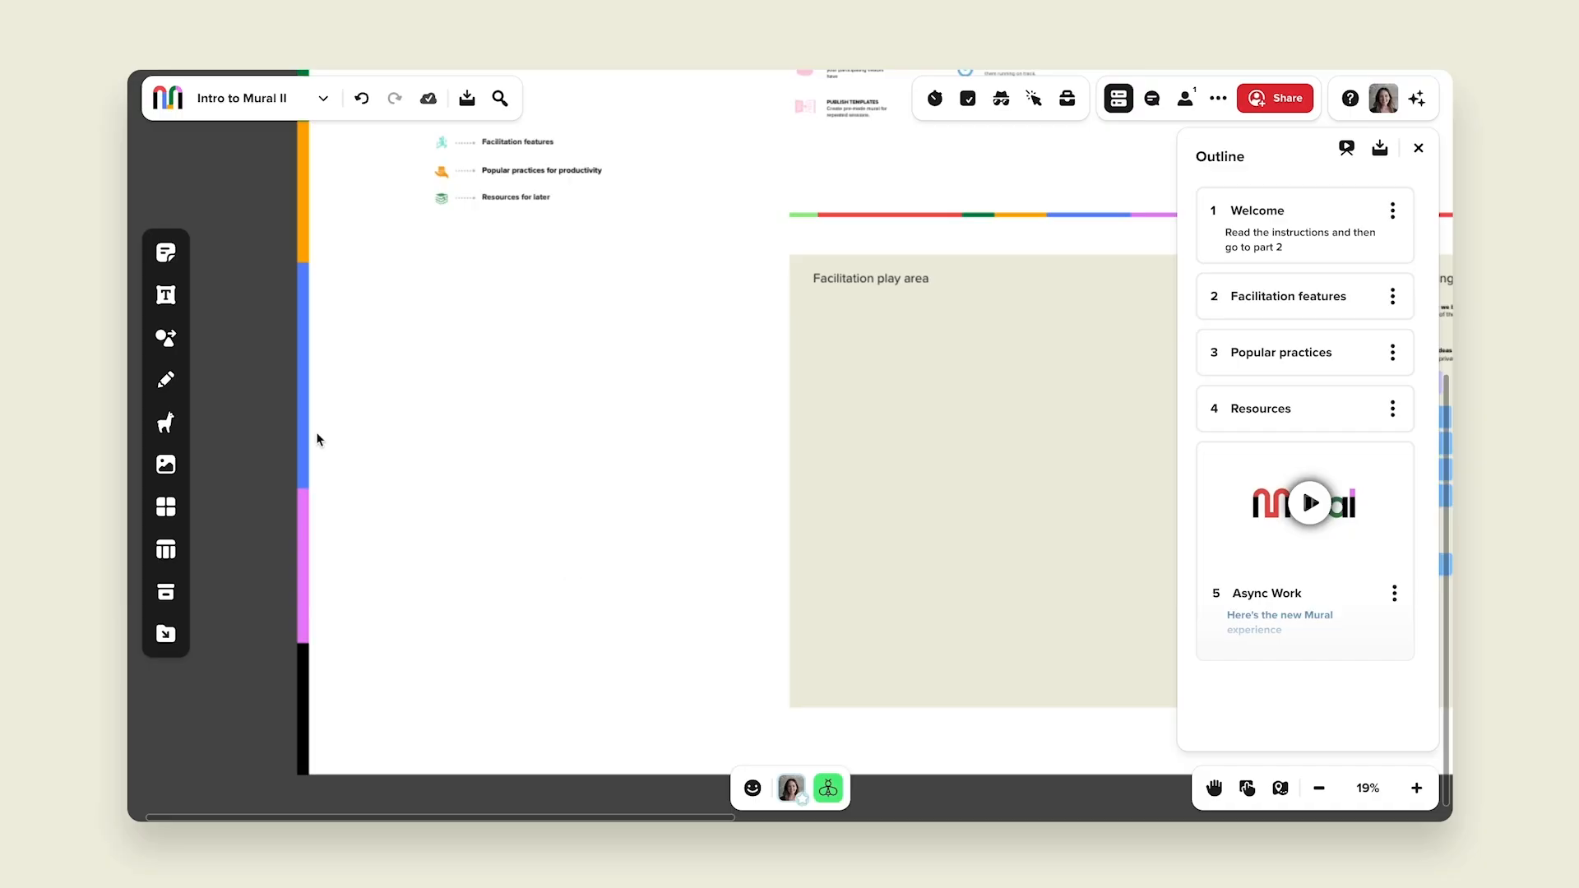
{"action": "left_click", "coordinate": [166, 338]}
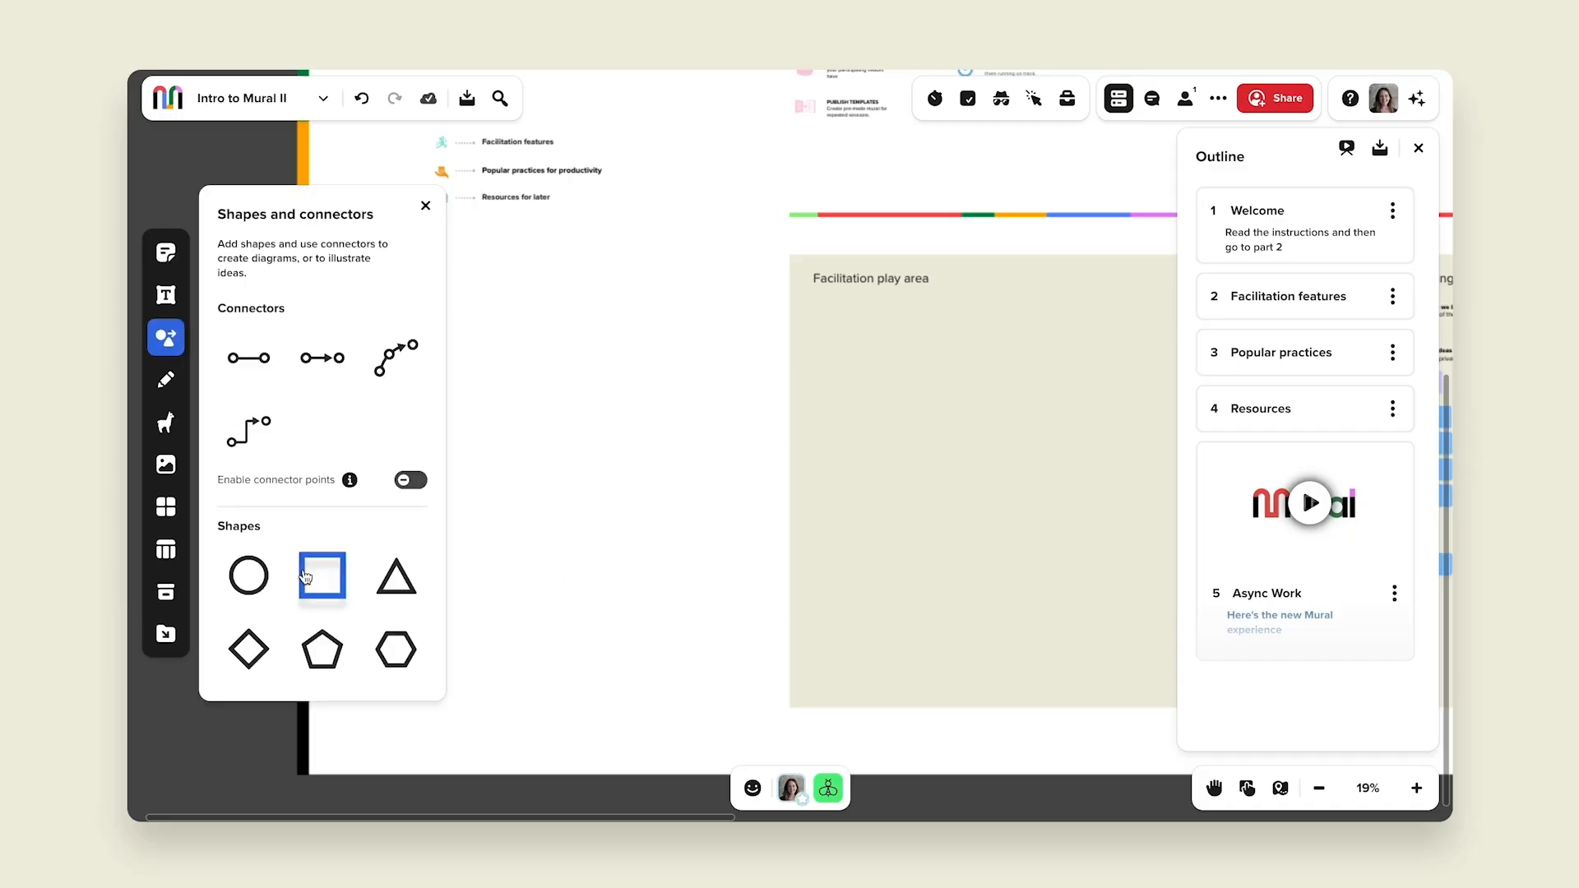
{"action": "left_click_drag", "start_coordinate": [381, 516], "coordinate": [749, 703]}
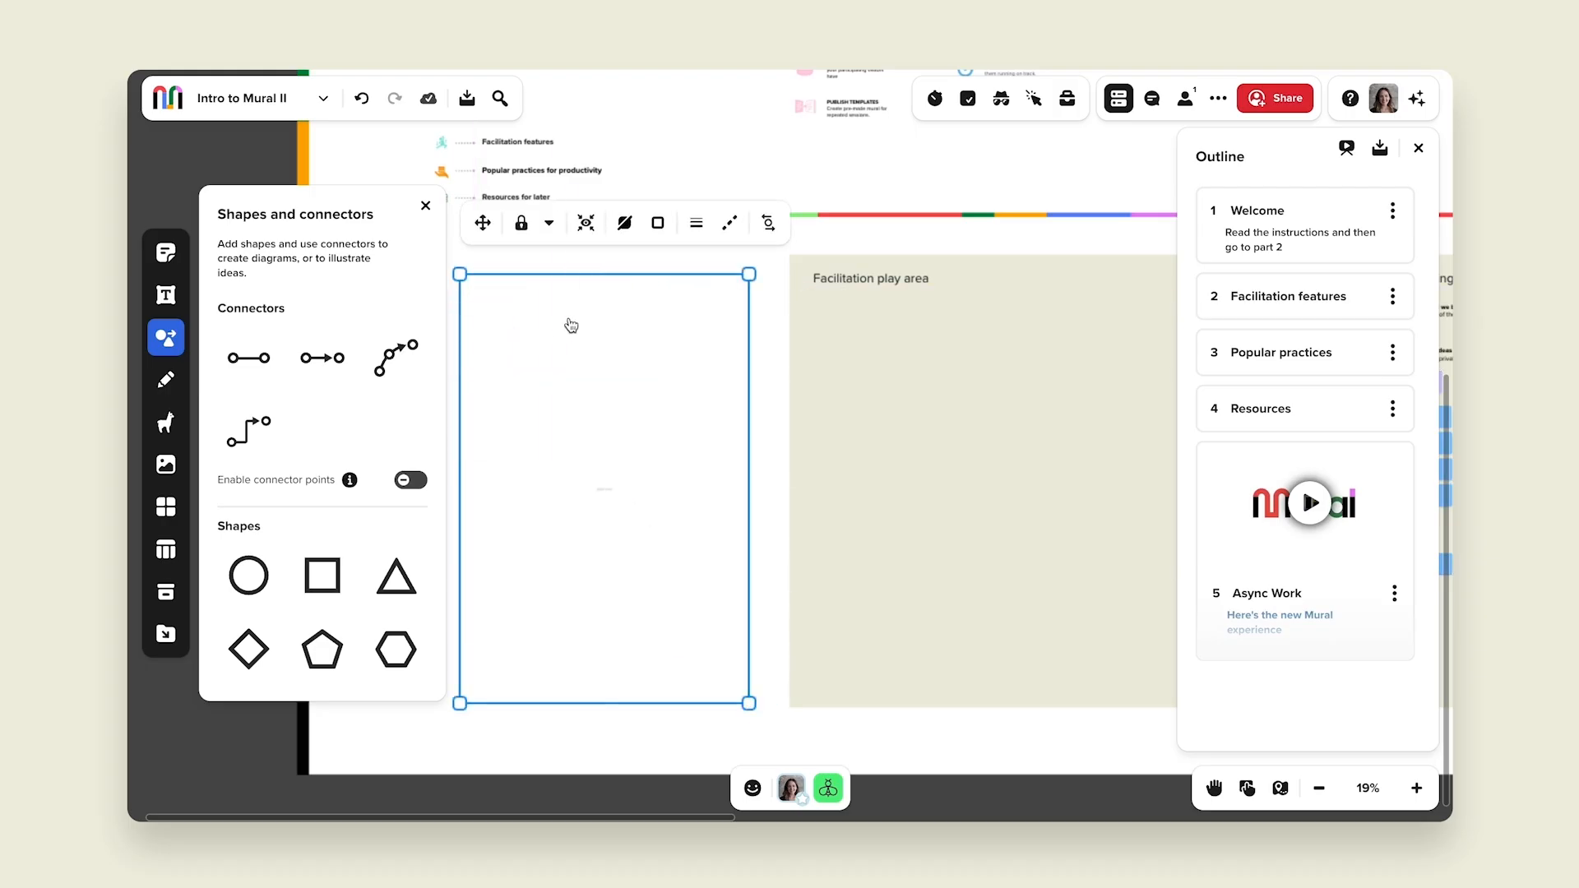
{"action": "left_click", "coordinate": [634, 234]}
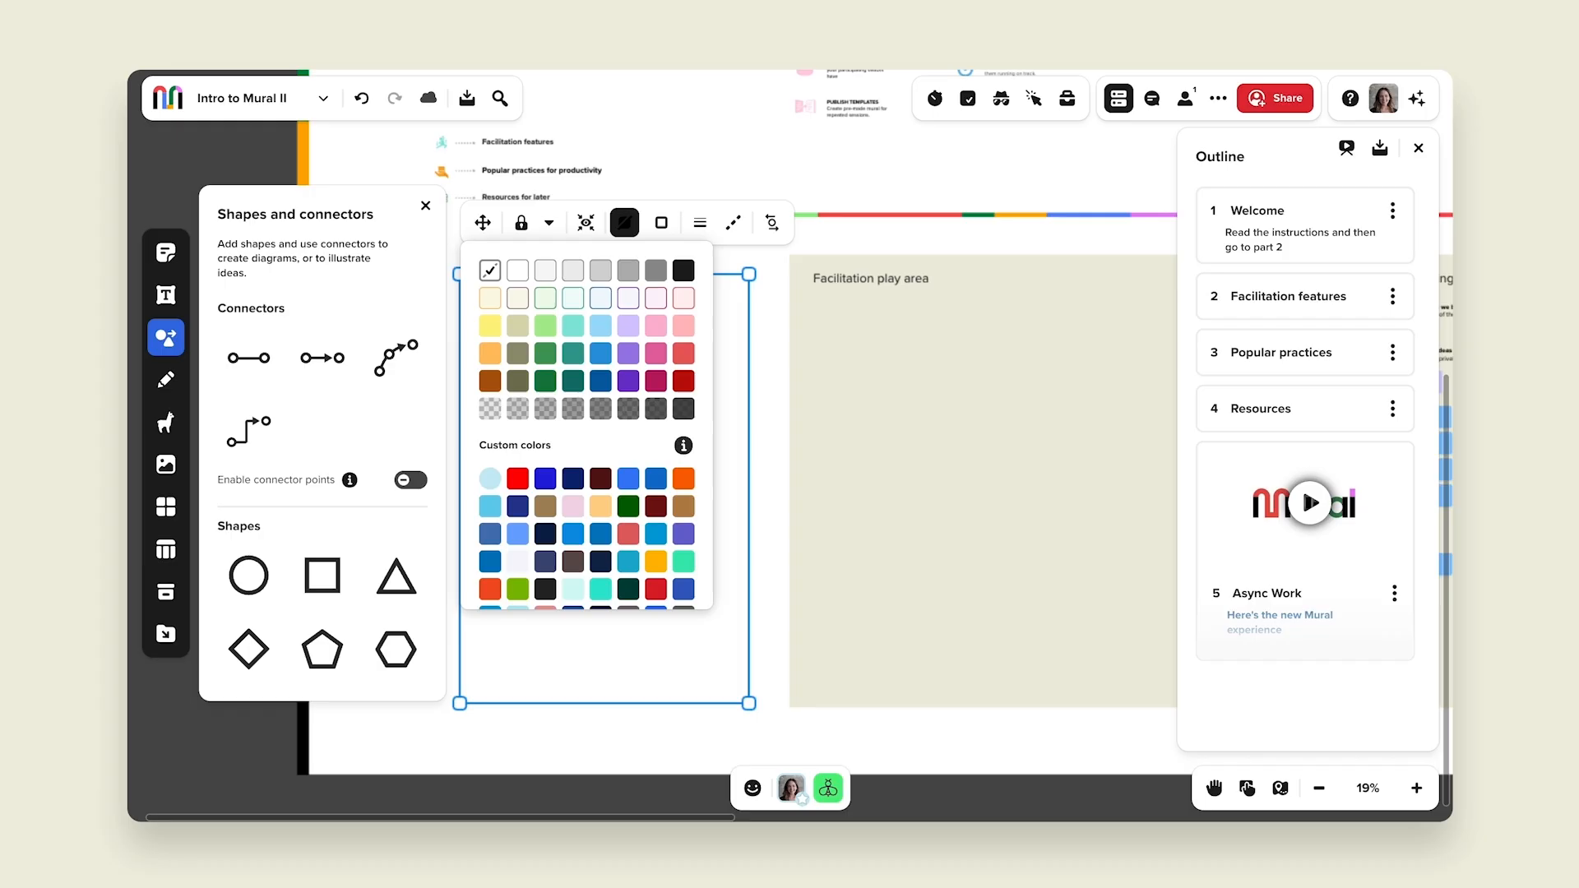
{"action": "left_click", "coordinate": [603, 300]}
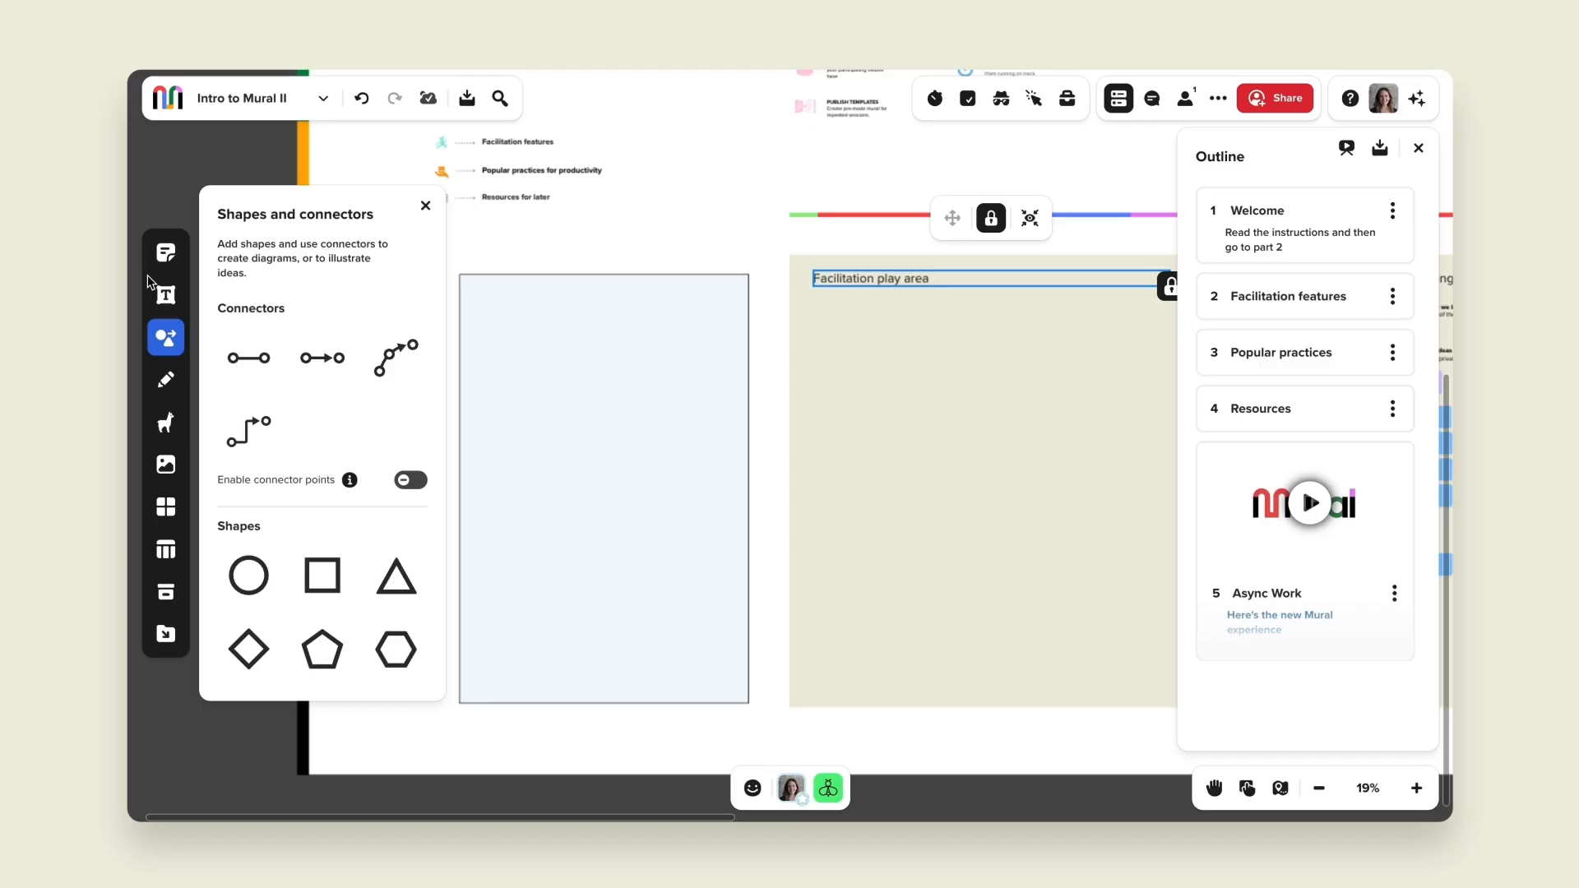
Step: Add an Icebreaker heading at the top of the rectangle
{"action": "left_click", "coordinate": [161, 294]}
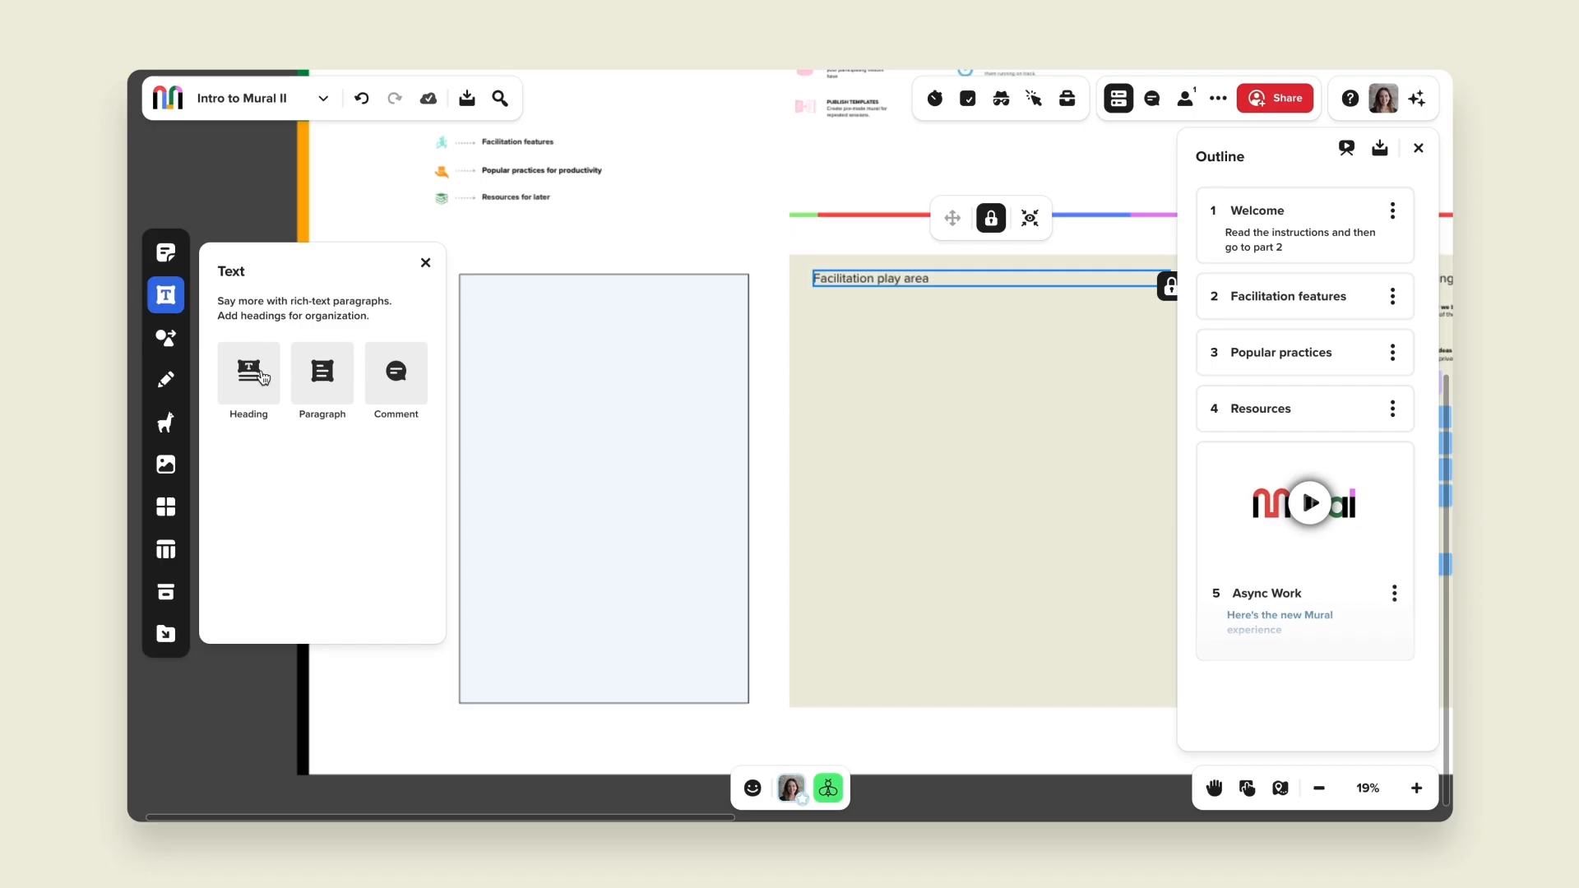
{"action": "left_click_drag", "start_coordinate": [264, 376], "coordinate": [544, 306]}
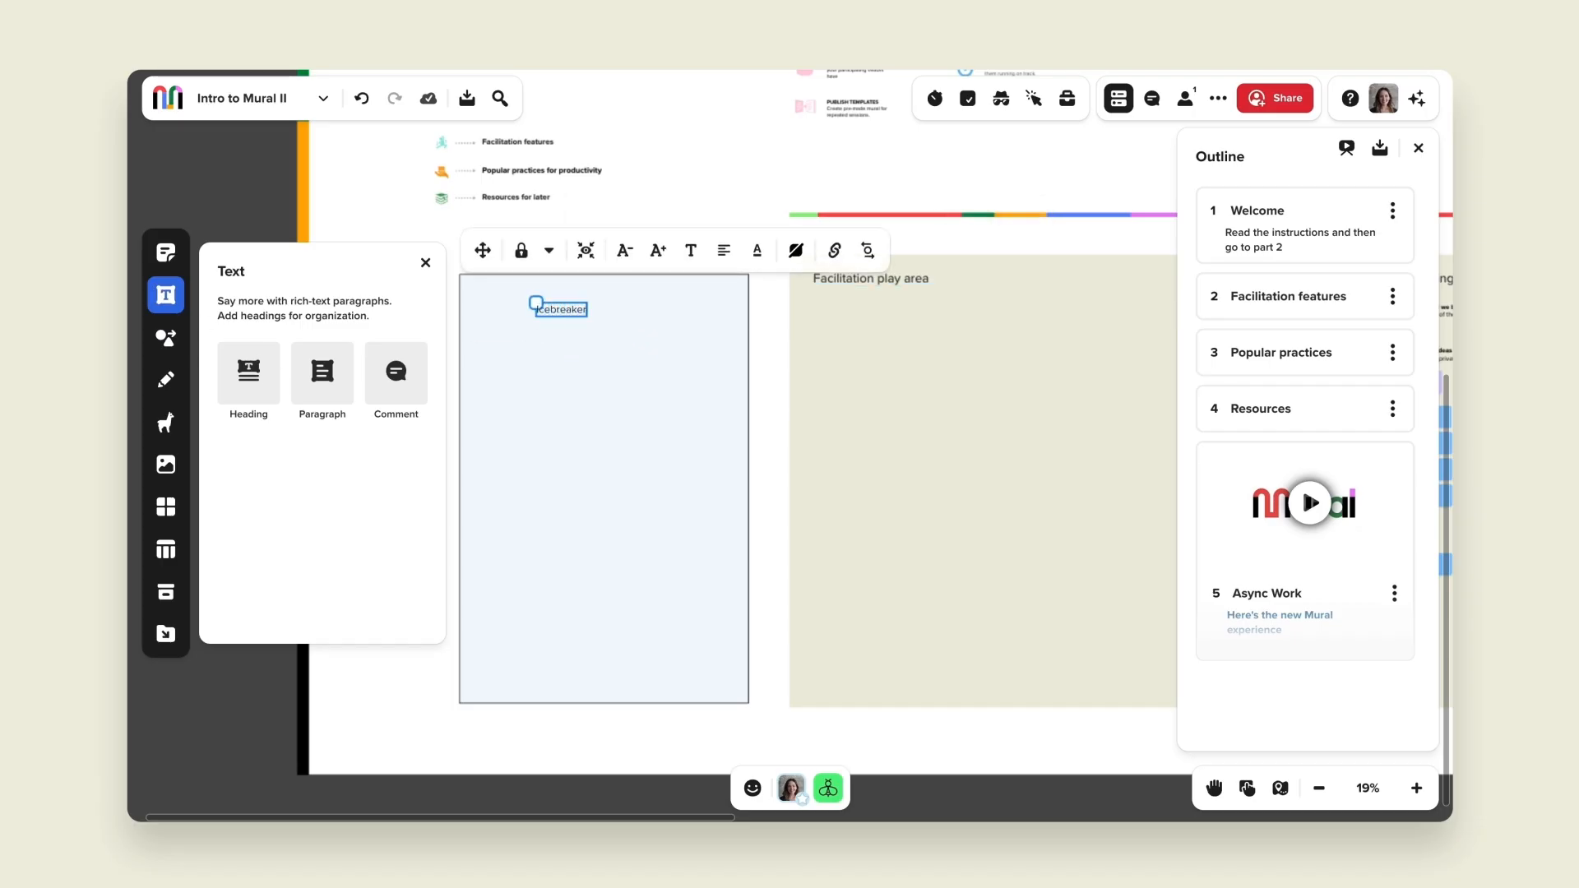
Step: Change the heading's font to Marker Felt and enlarge its text size two steps
{"action": "left_click", "coordinate": [691, 253]}
{"action": "left_click", "coordinate": [773, 294]}
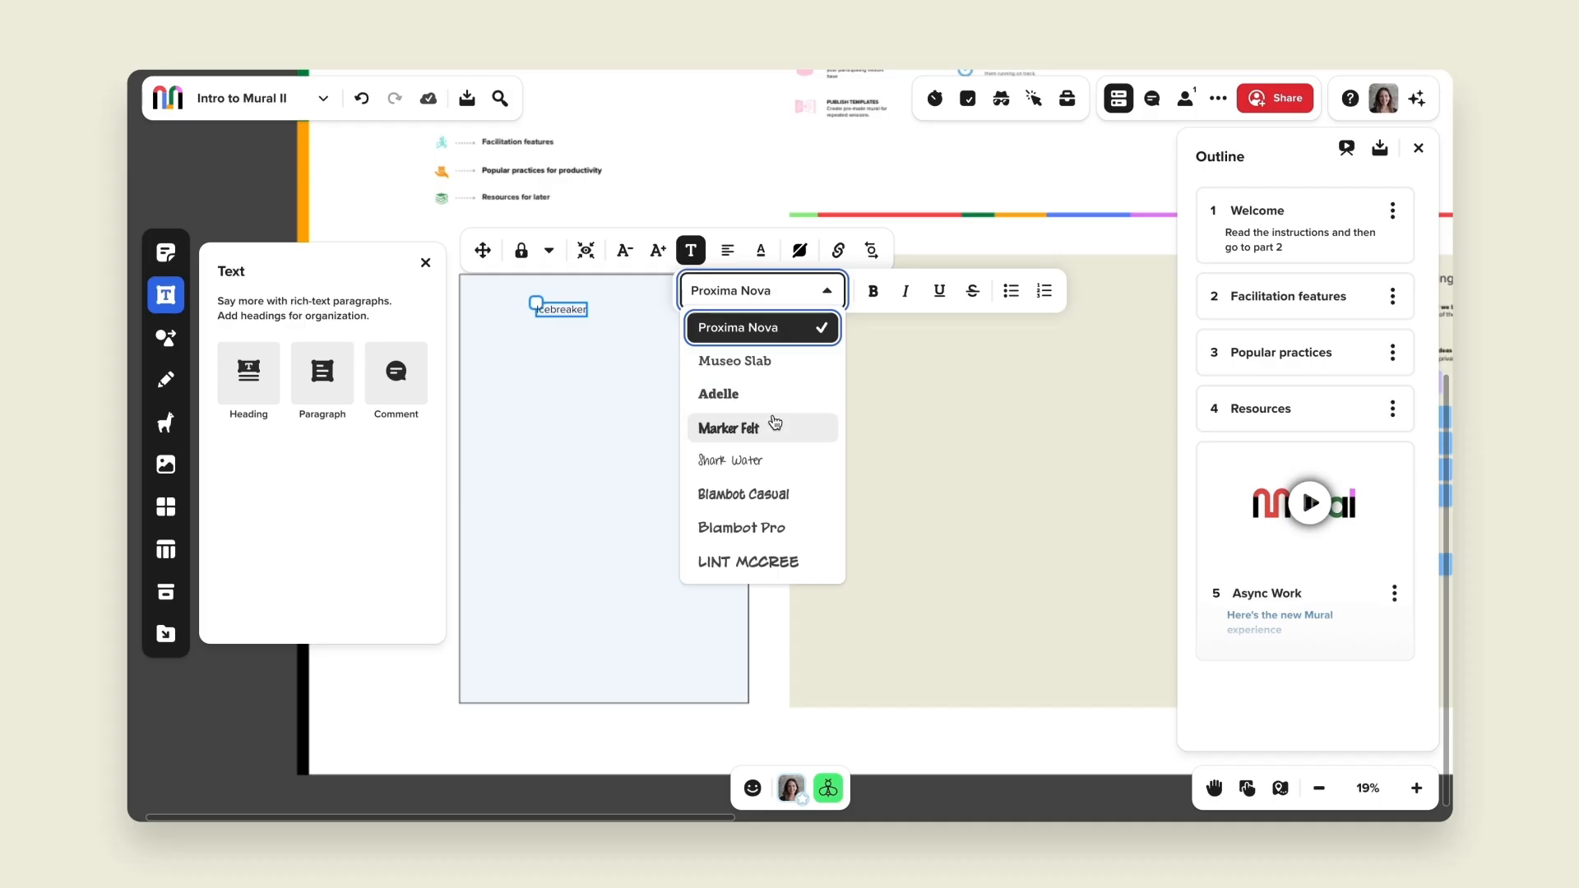
{"action": "left_click", "coordinate": [774, 425]}
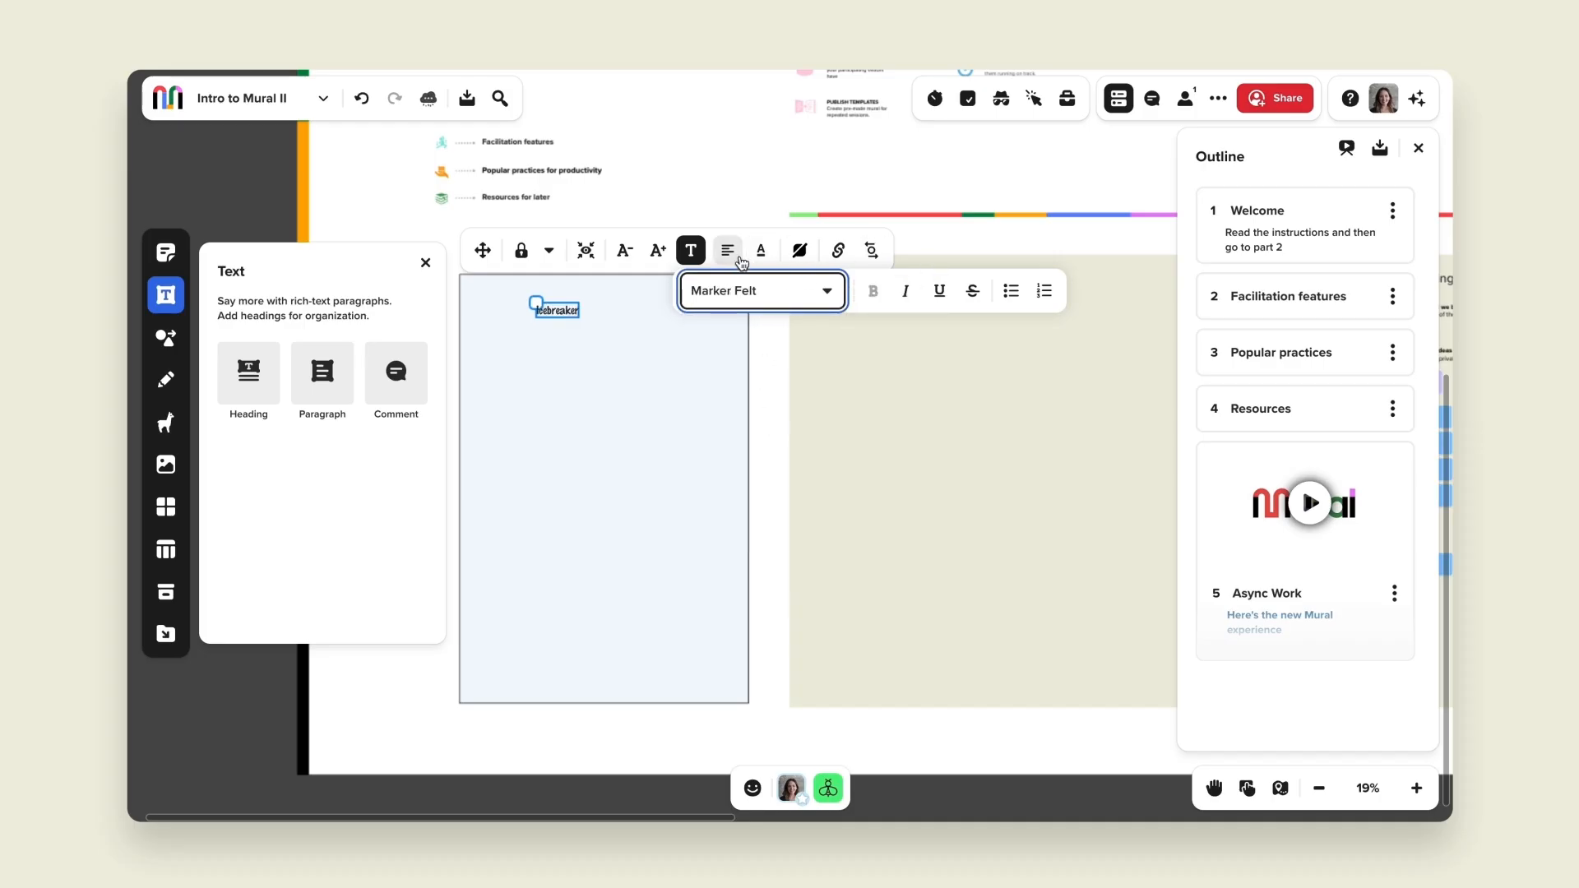
{"action": "left_click", "coordinate": [658, 253]}
{"action": "left_click", "coordinate": [658, 253]}
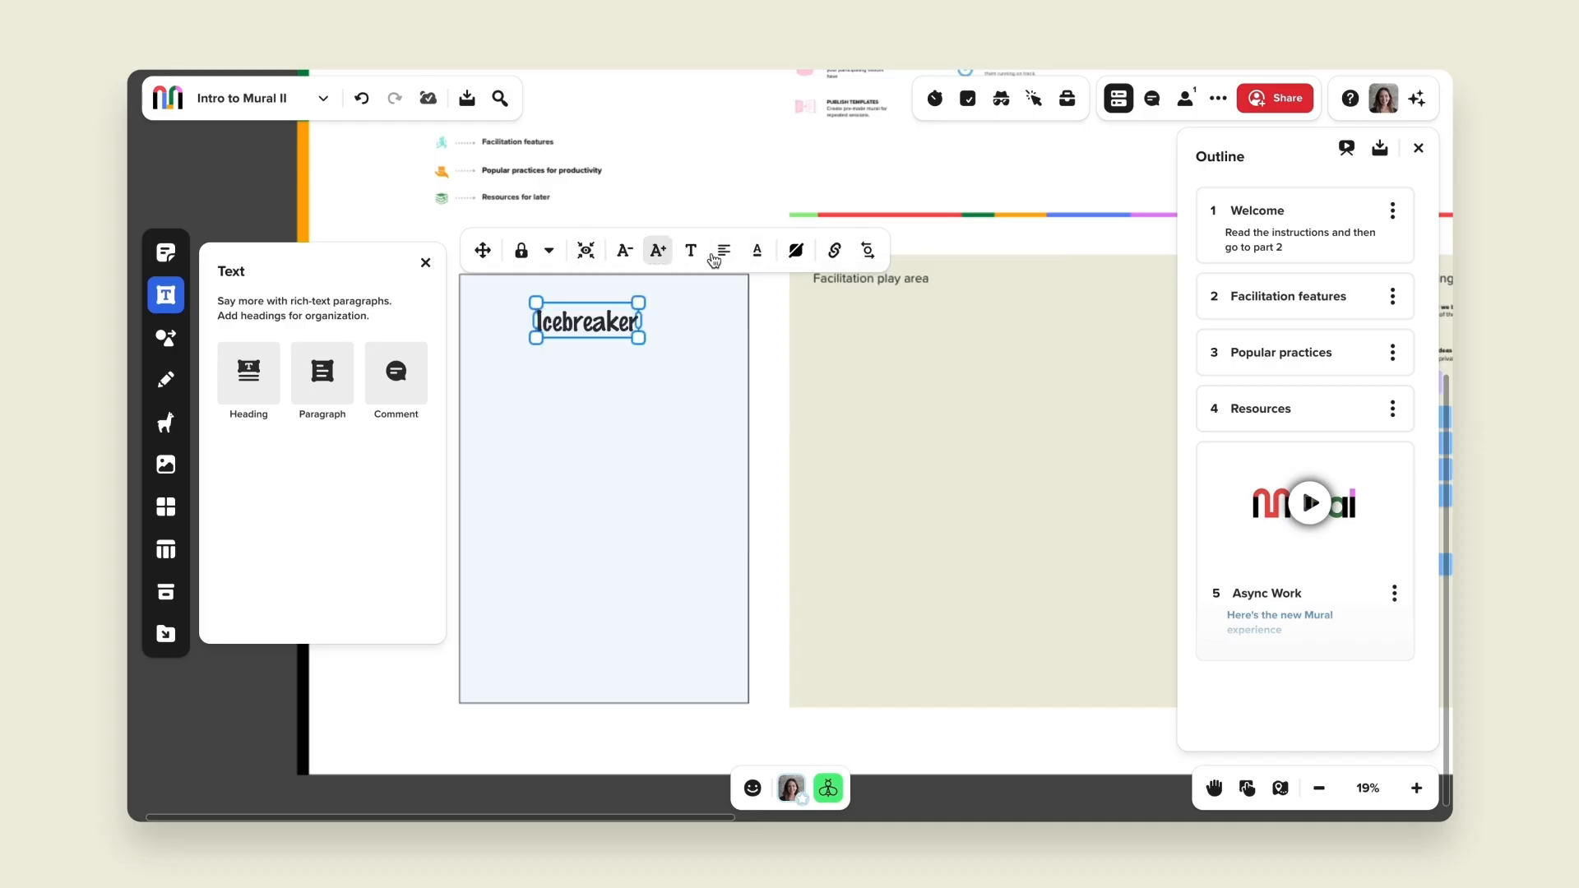
{"action": "left_click", "coordinate": [757, 250]}
Step: Add the rectangle to the outline as a new section named Icebreaker
{"action": "left_click", "coordinate": [495, 509]}
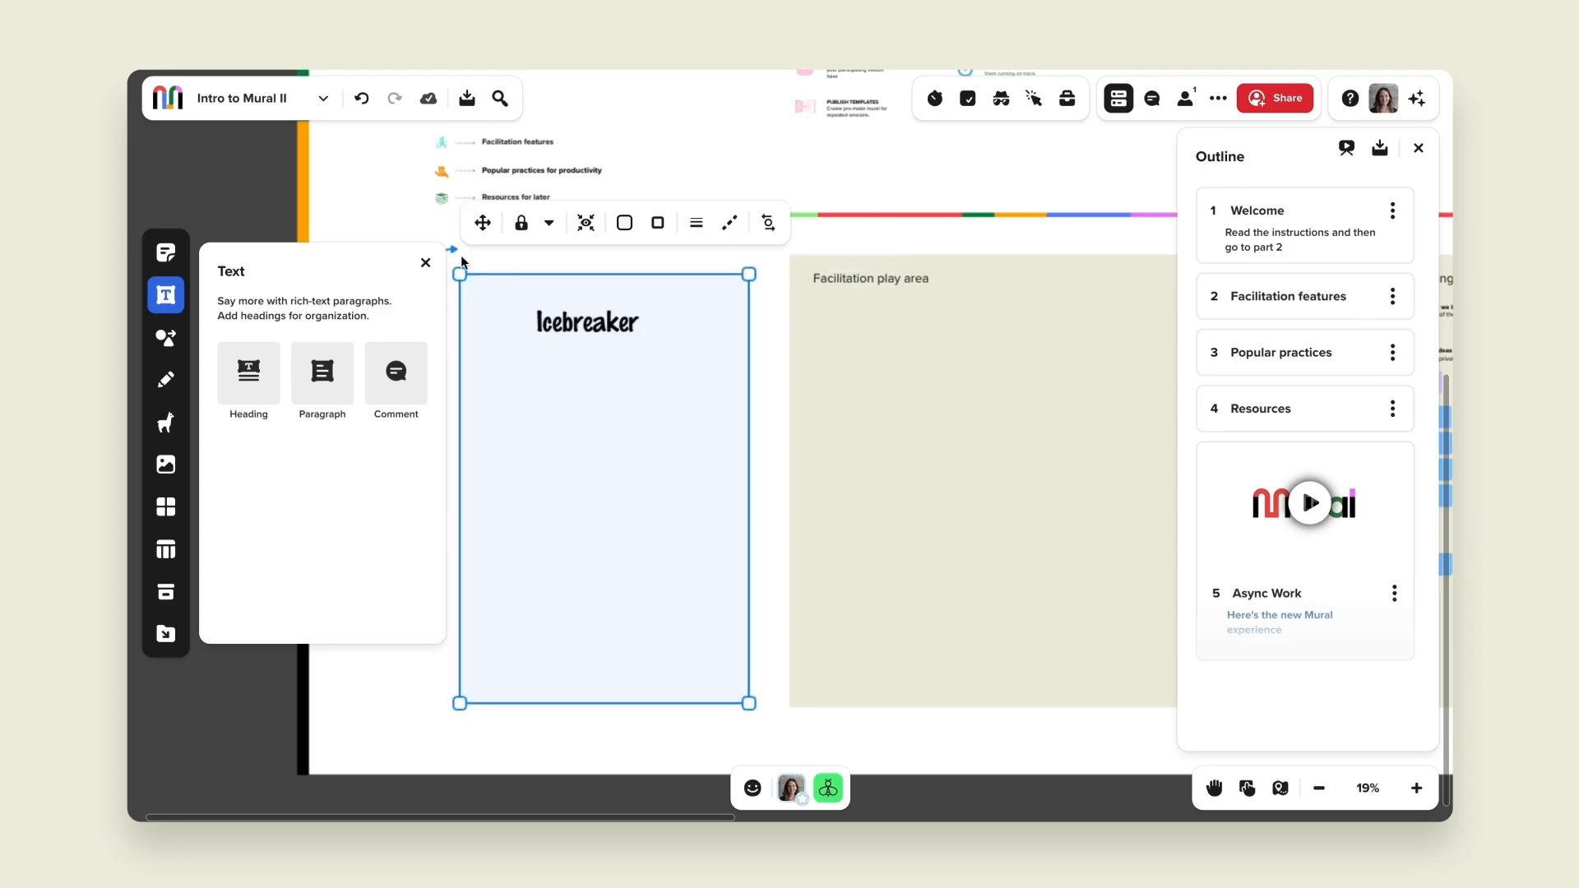
{"action": "left_click", "coordinate": [425, 263]}
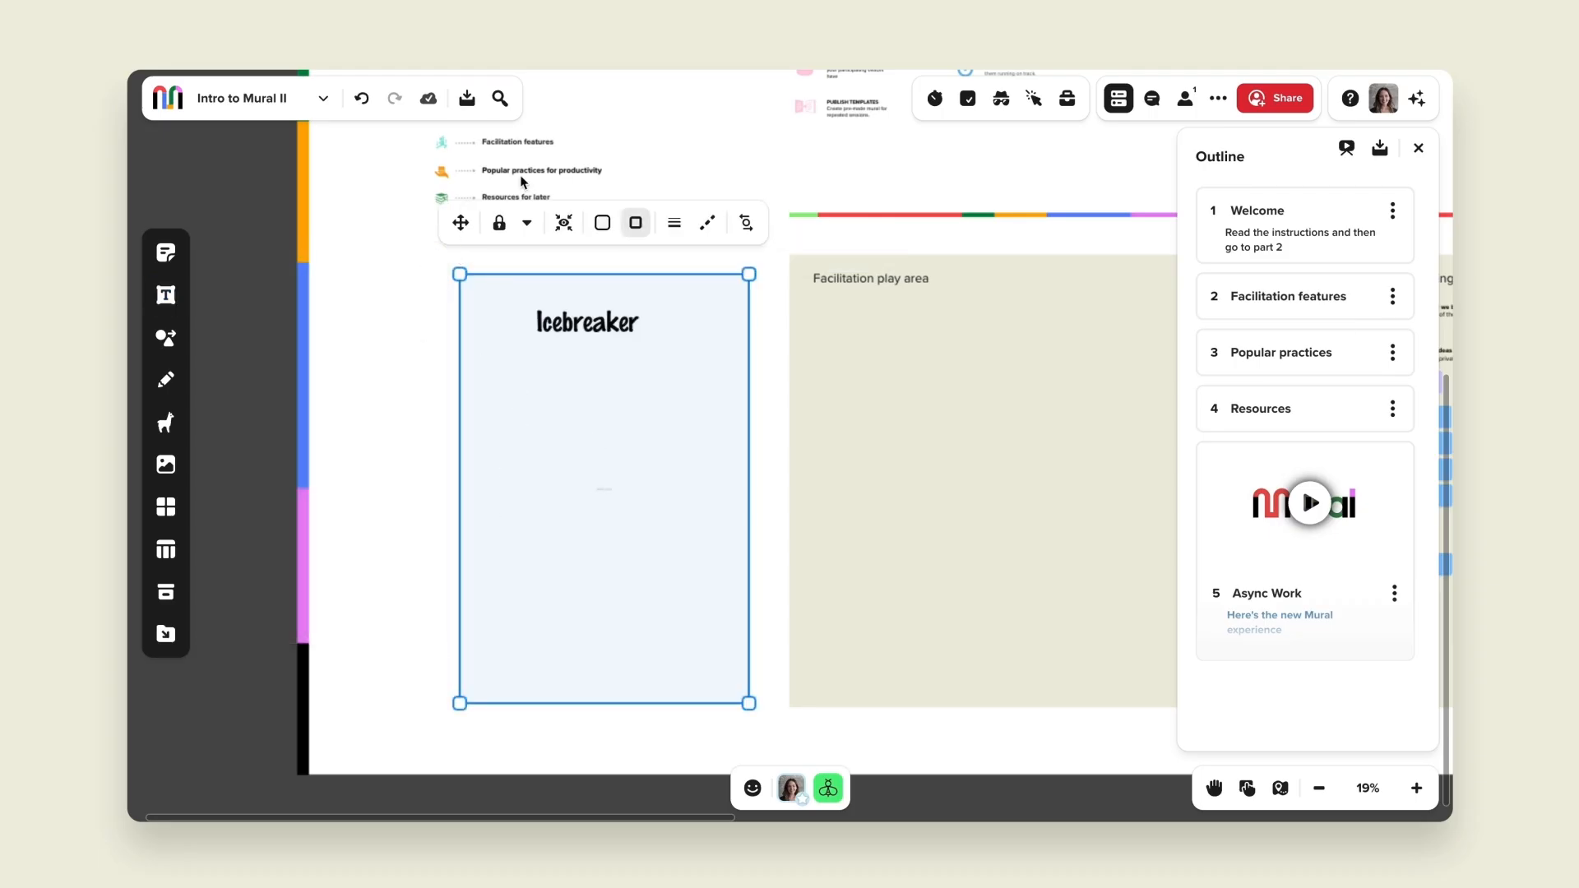
{"action": "right_click", "coordinate": [569, 438]}
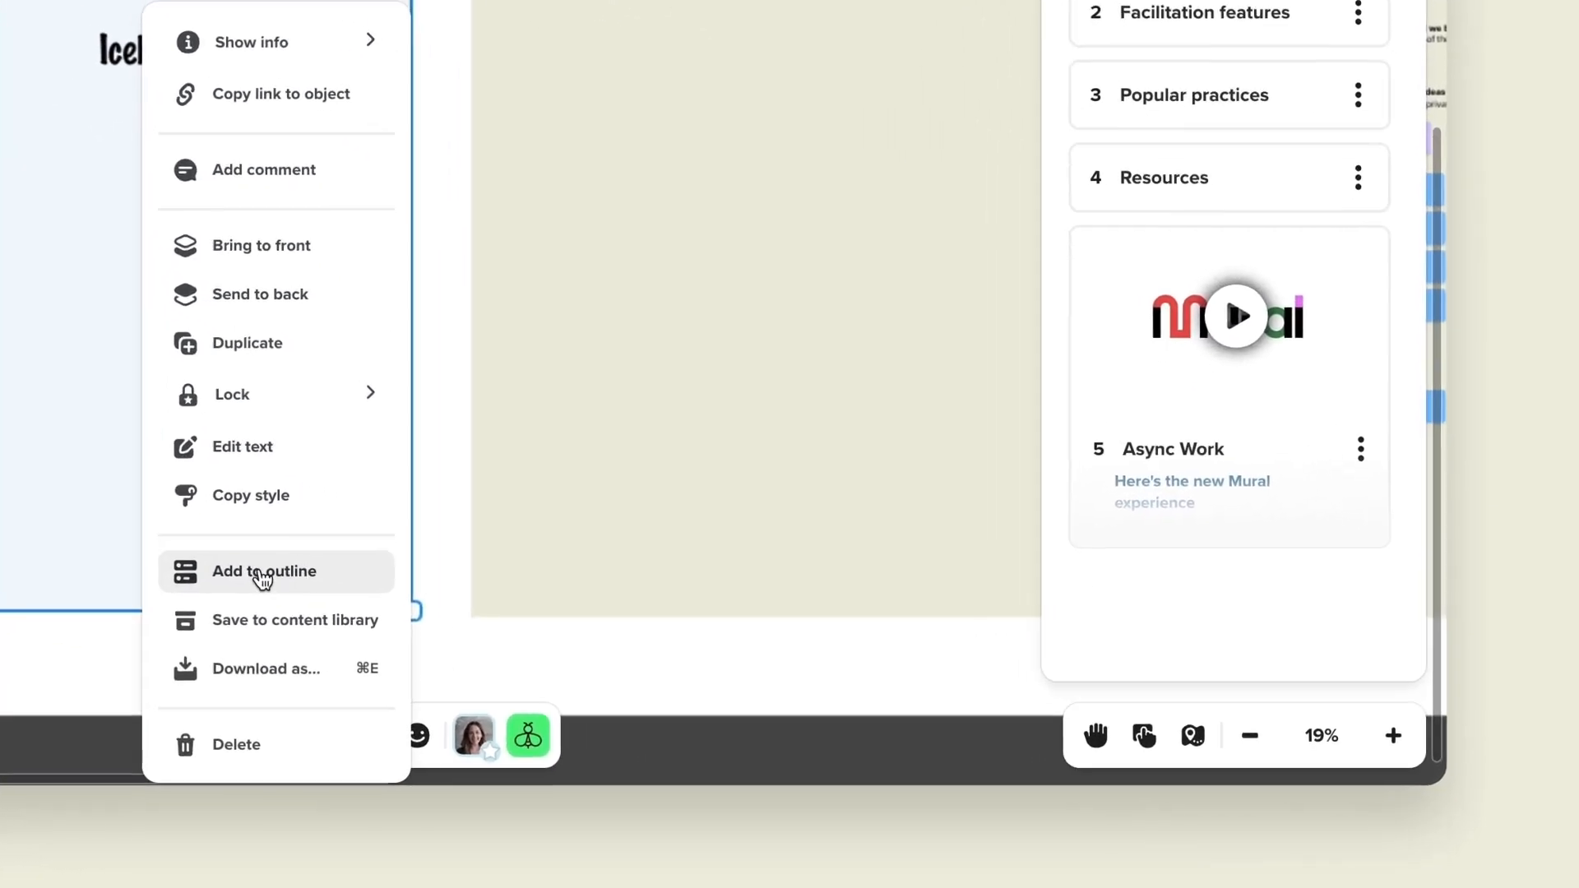
{"action": "left_click", "coordinate": [262, 576]}
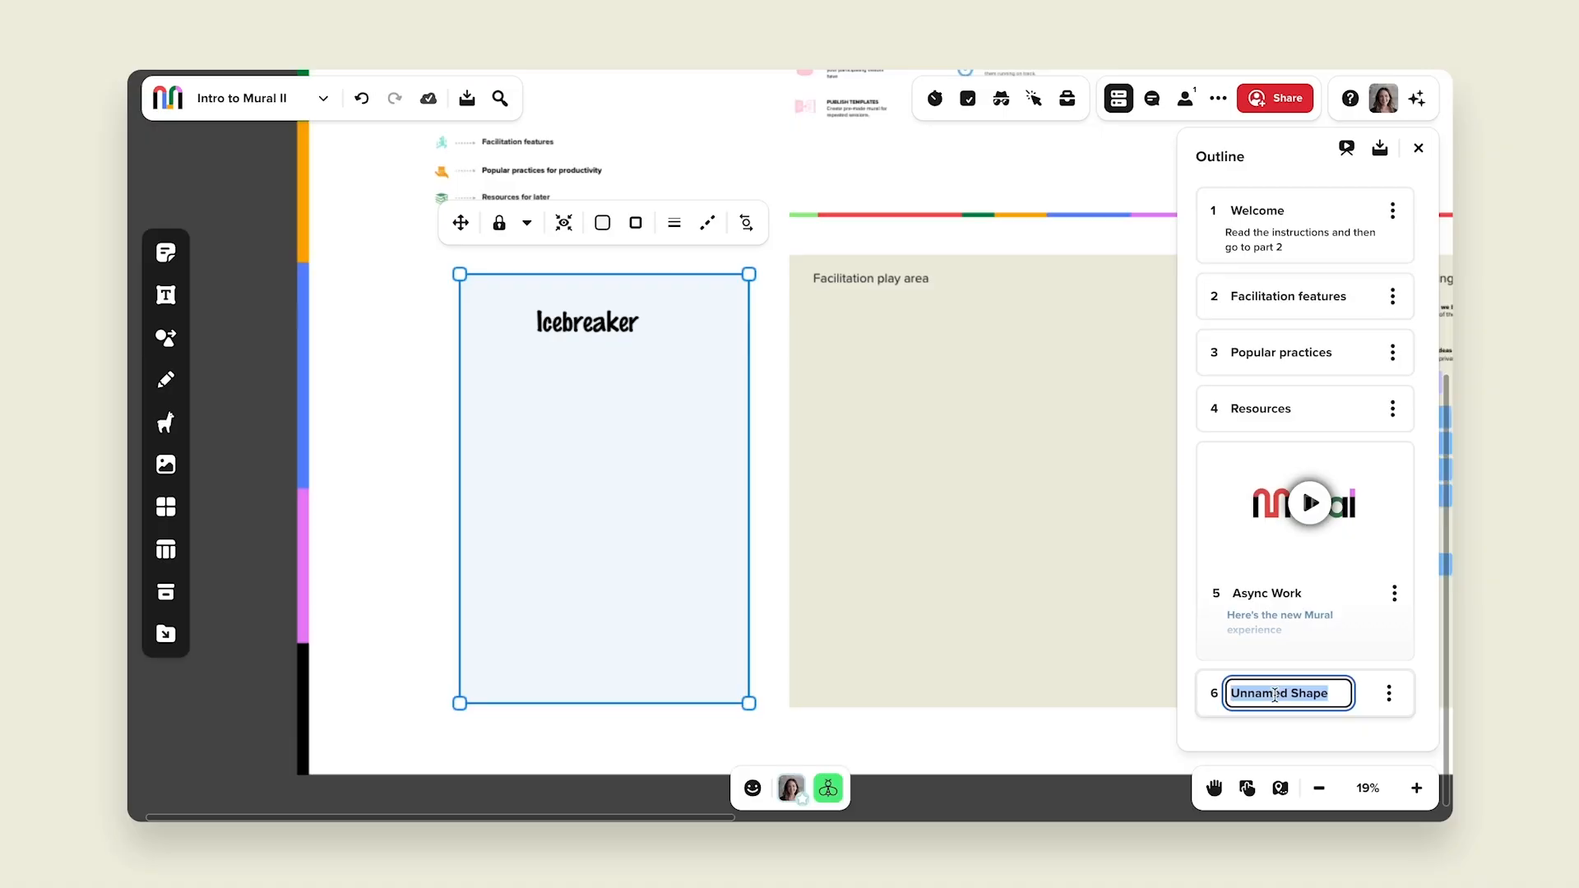
{"action": "type", "text": "Iceb"}
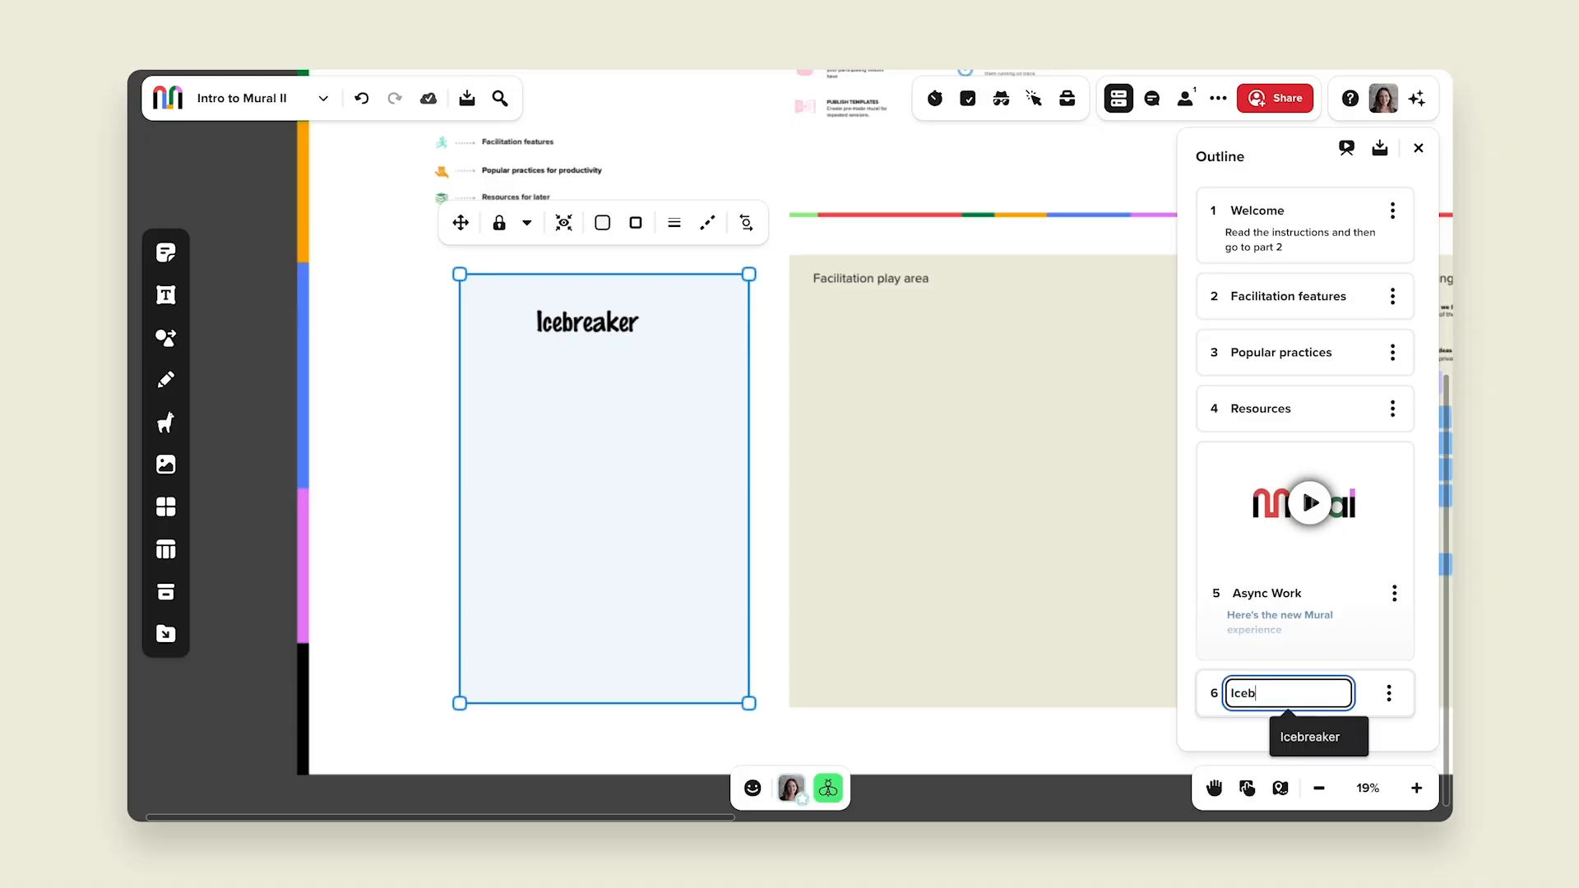
{"action": "type", "text": "reaker"}
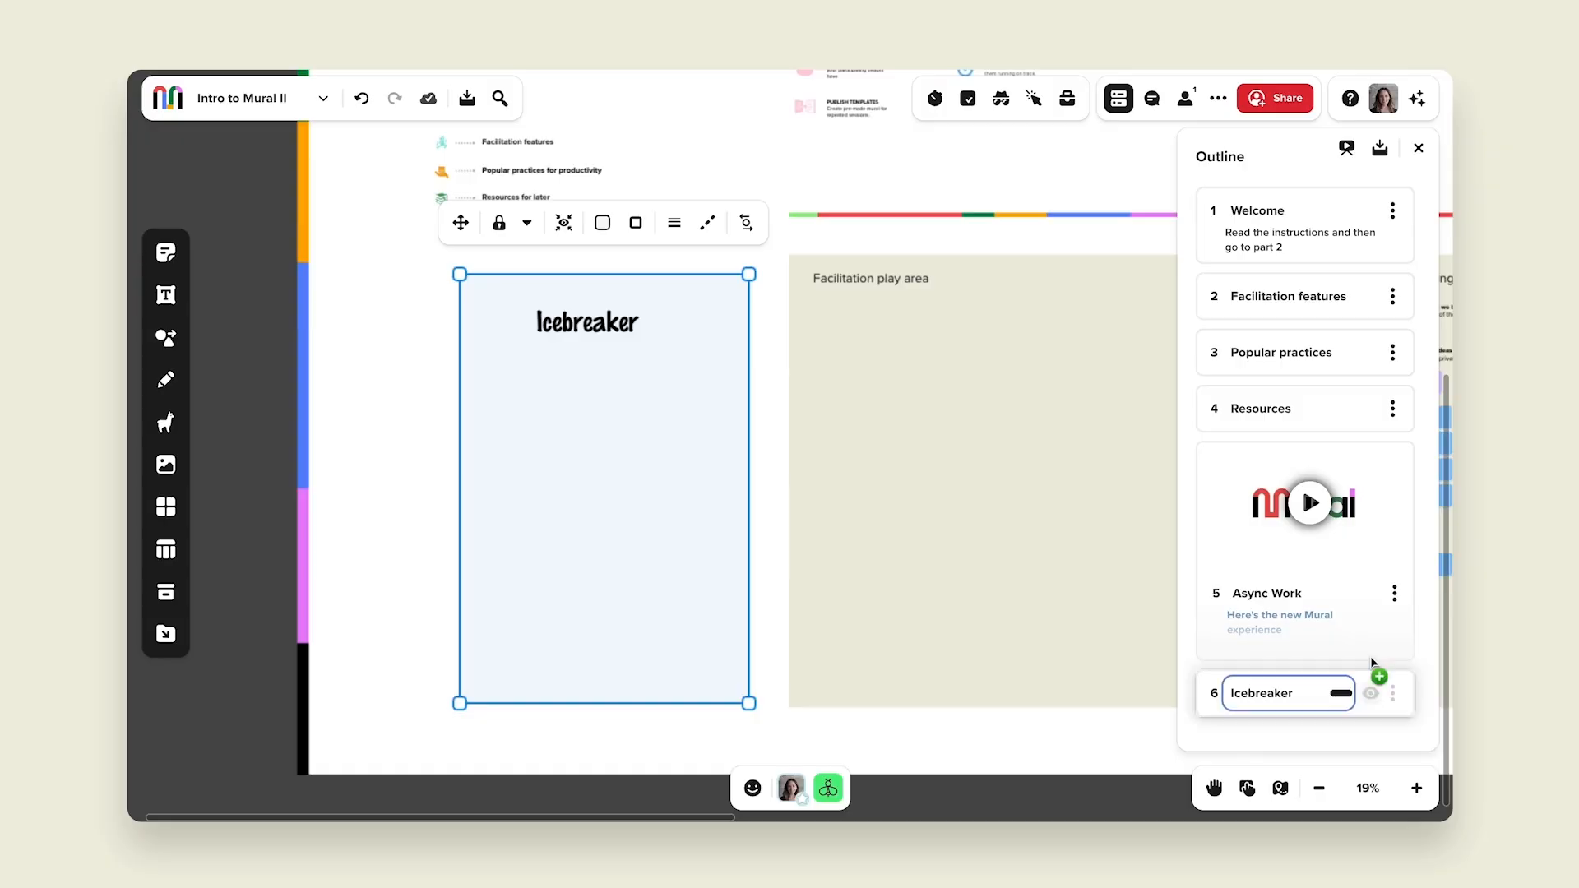
Step: Move the Icebreaker section to second place in the outline
{"action": "left_click_drag", "start_coordinate": [1374, 673], "coordinate": [1340, 315]}
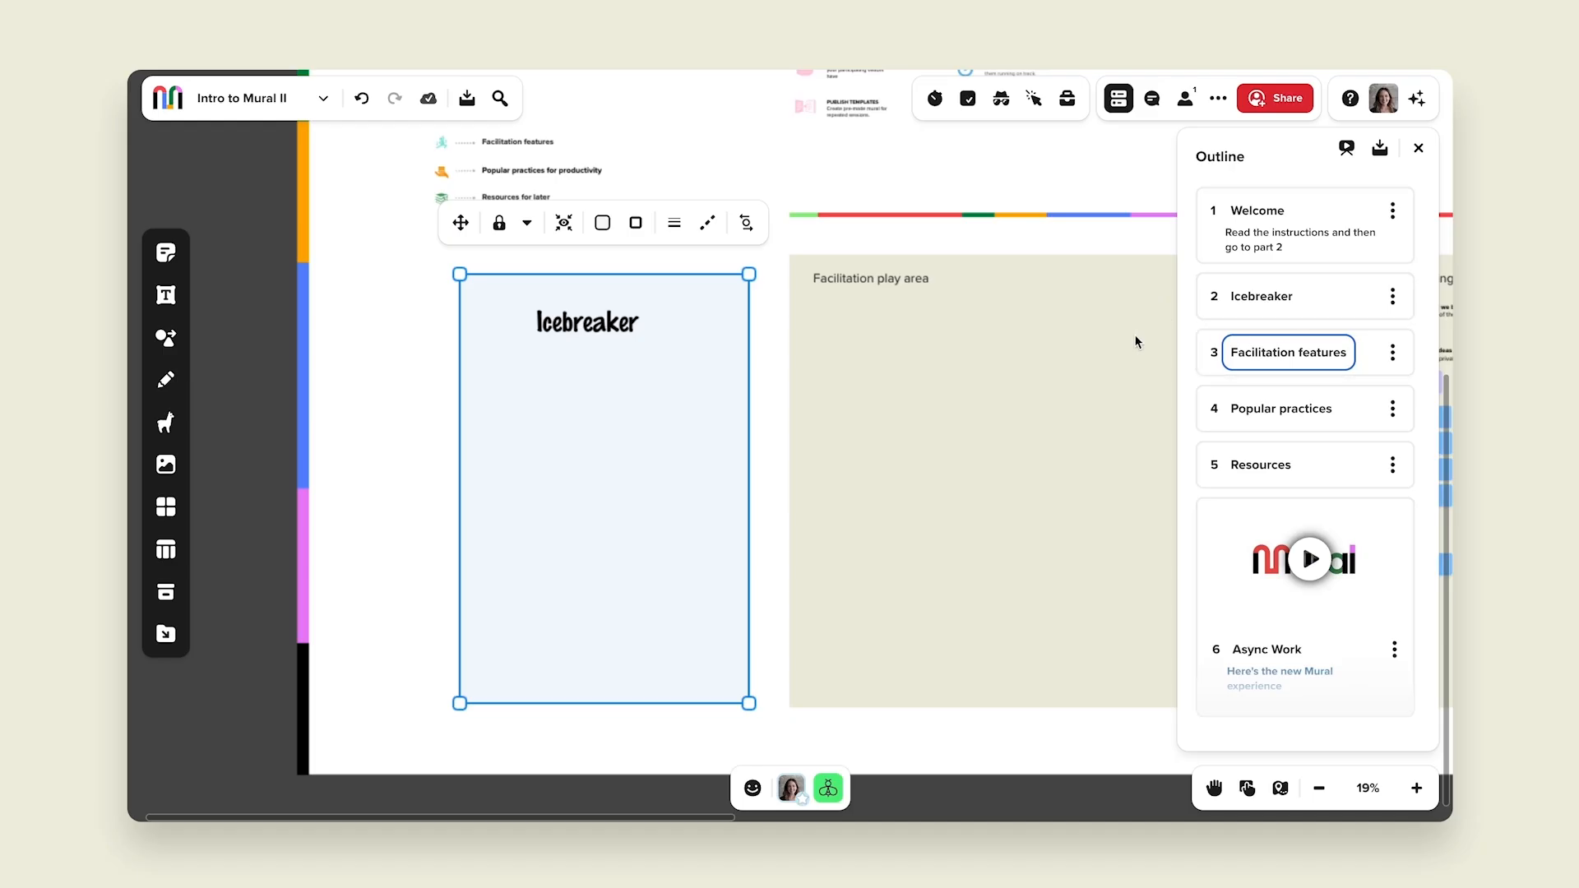
{"action": "left_click", "coordinate": [403, 470]}
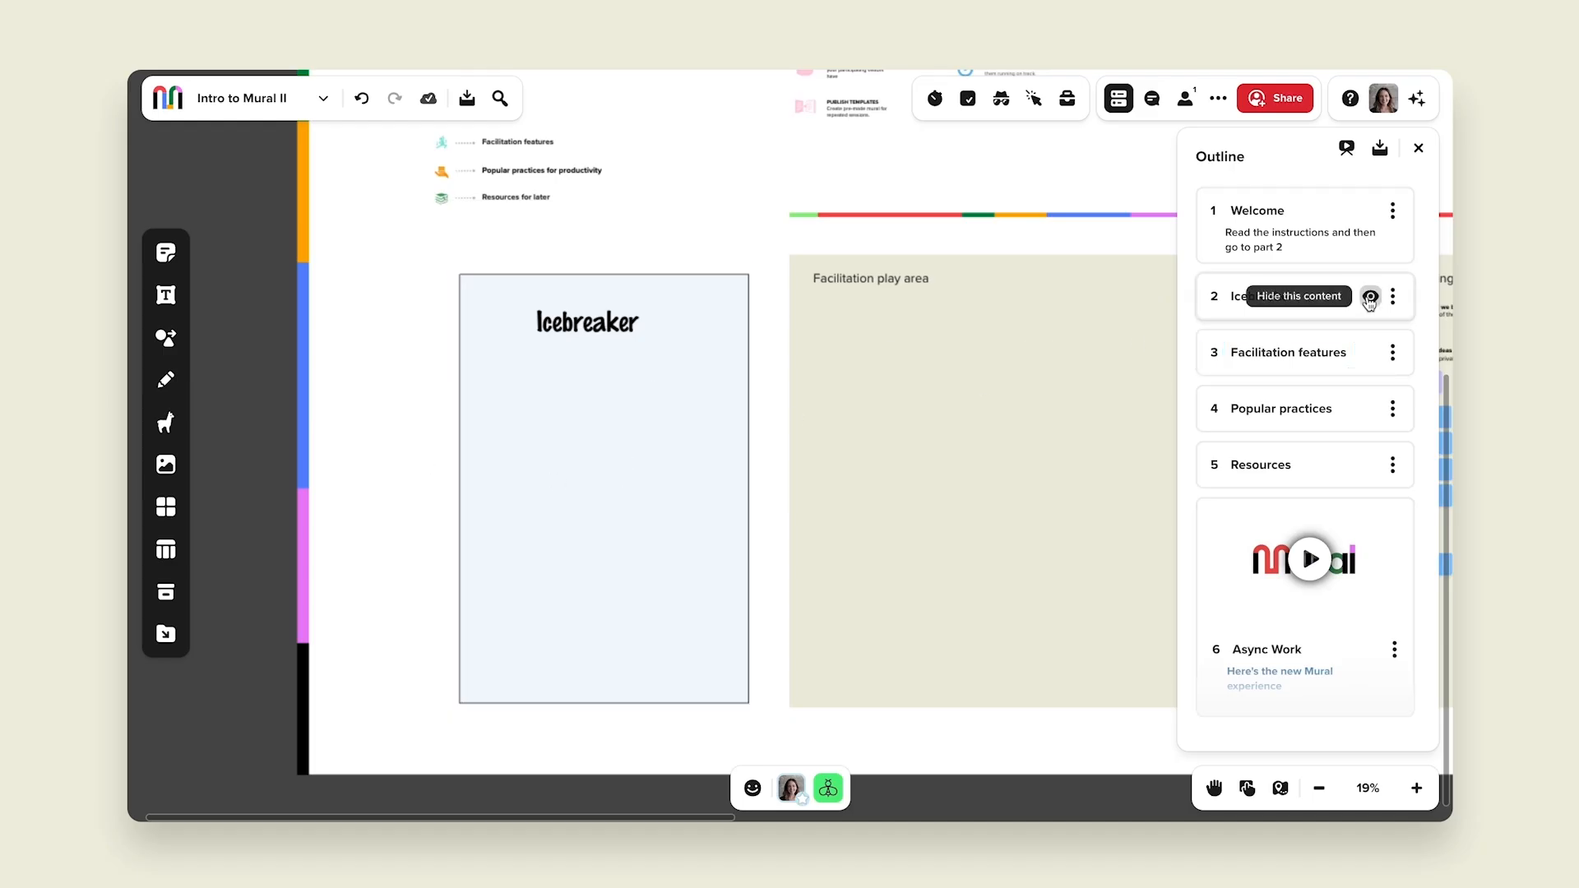
Step: Hide the Icebreaker content from the outline and reveal it again
{"action": "left_click", "coordinate": [1369, 298]}
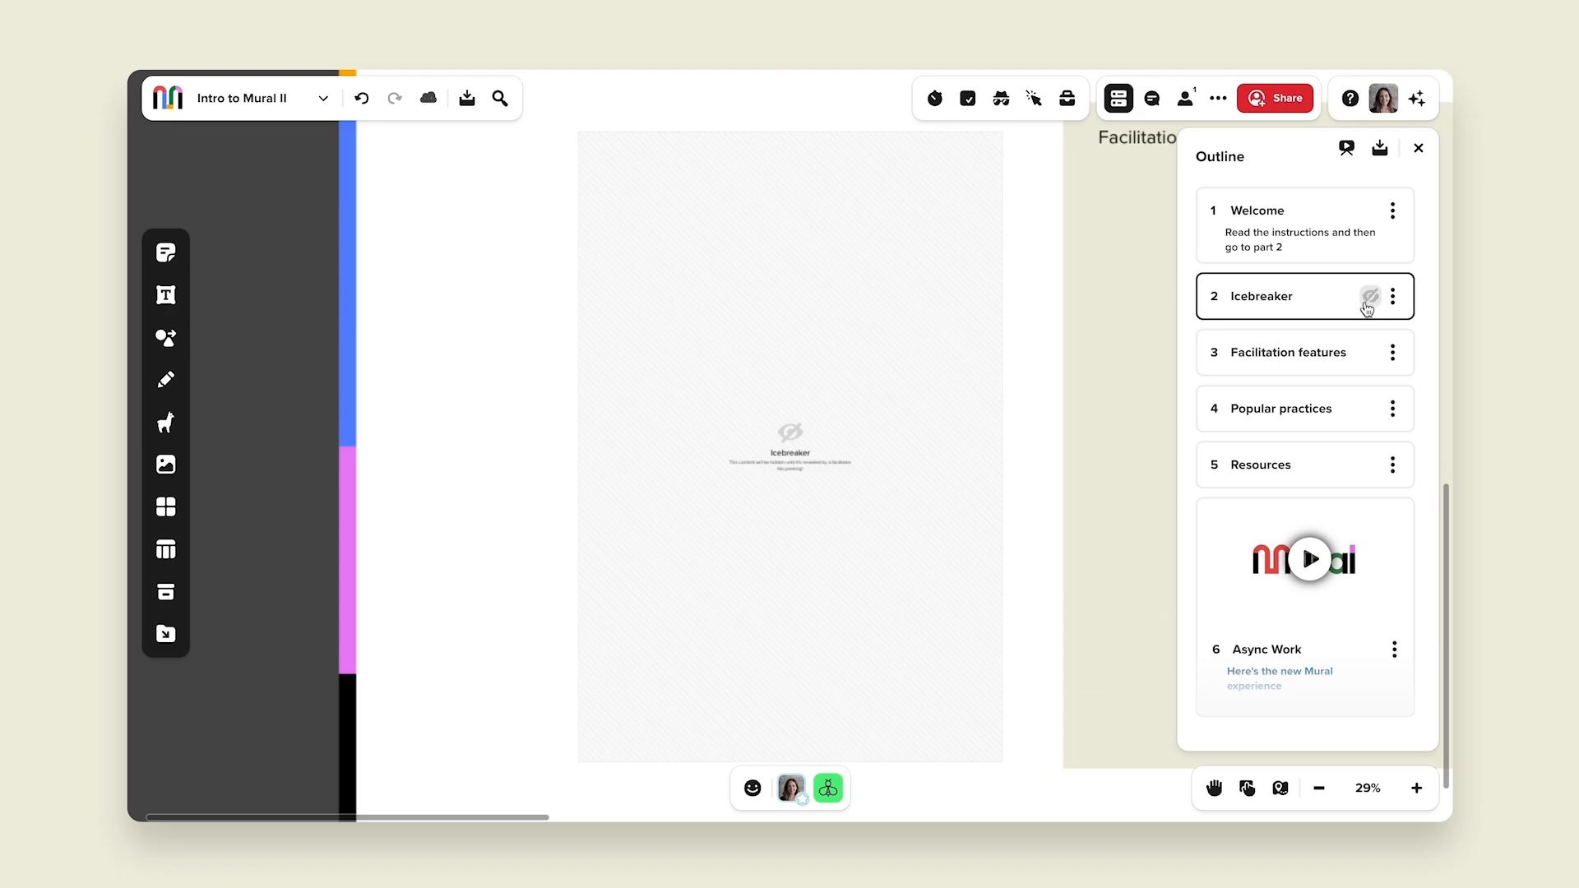
{"action": "left_click", "coordinate": [1368, 298]}
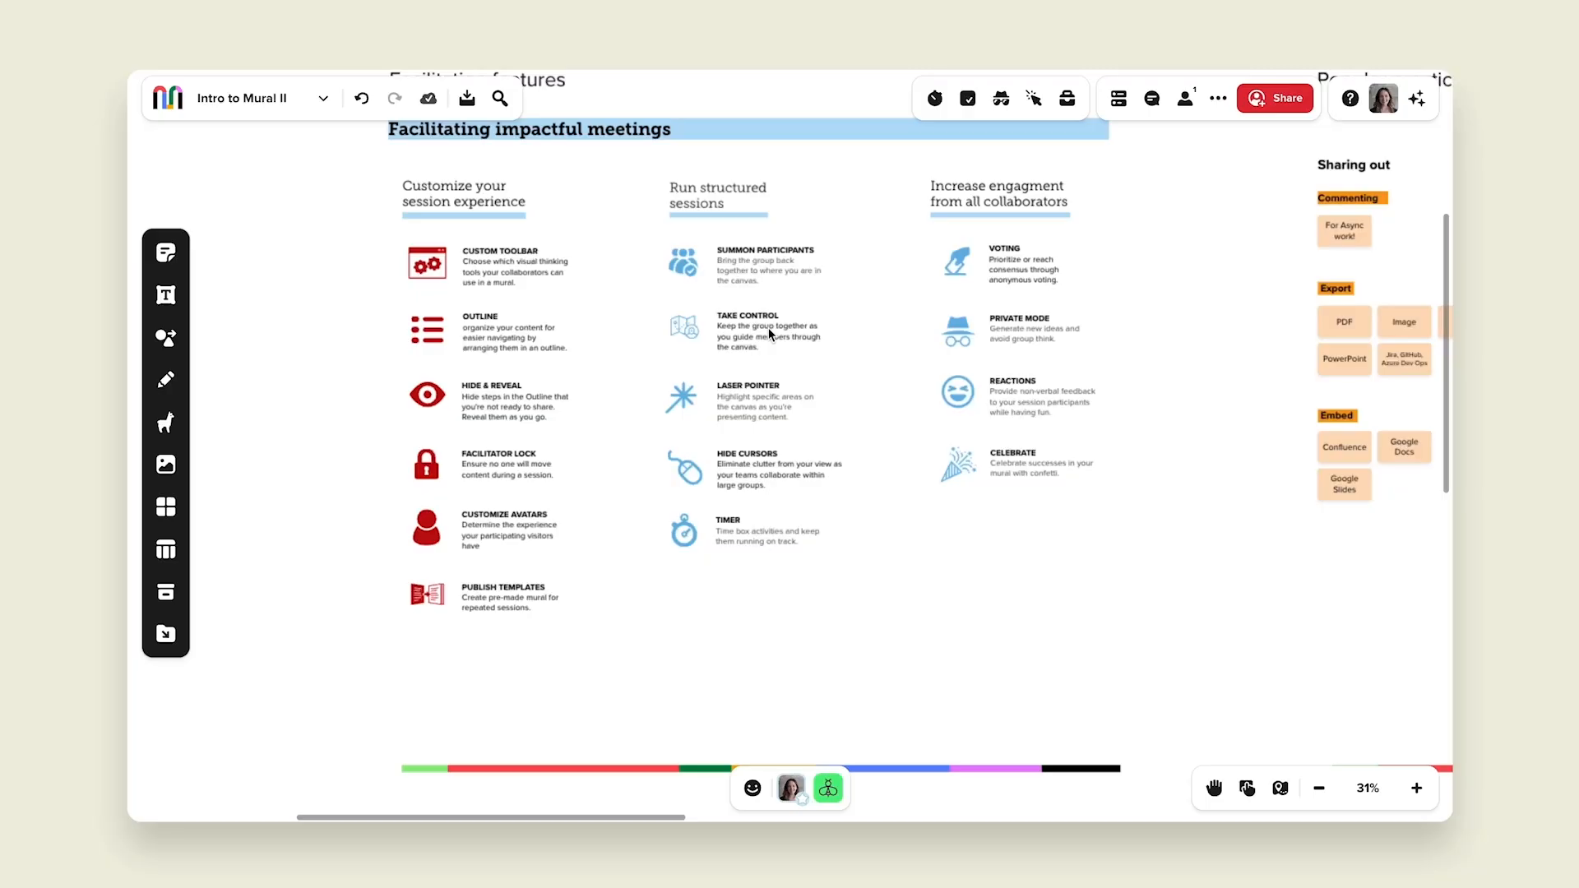
{"action": "left_click", "coordinate": [768, 327]}
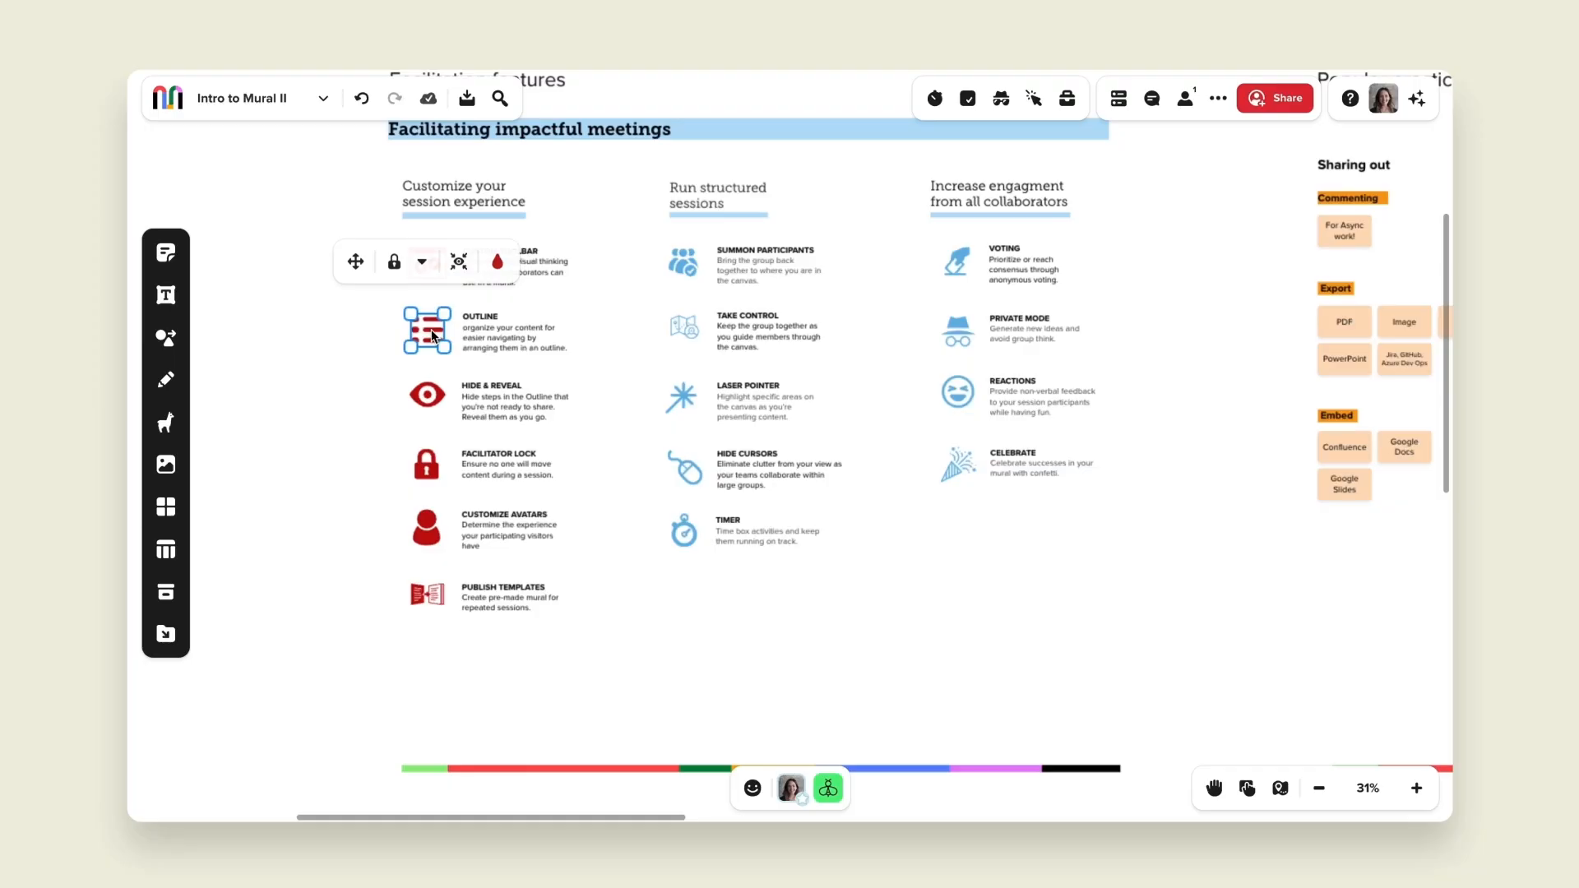
{"action": "right_click", "coordinate": [431, 329]}
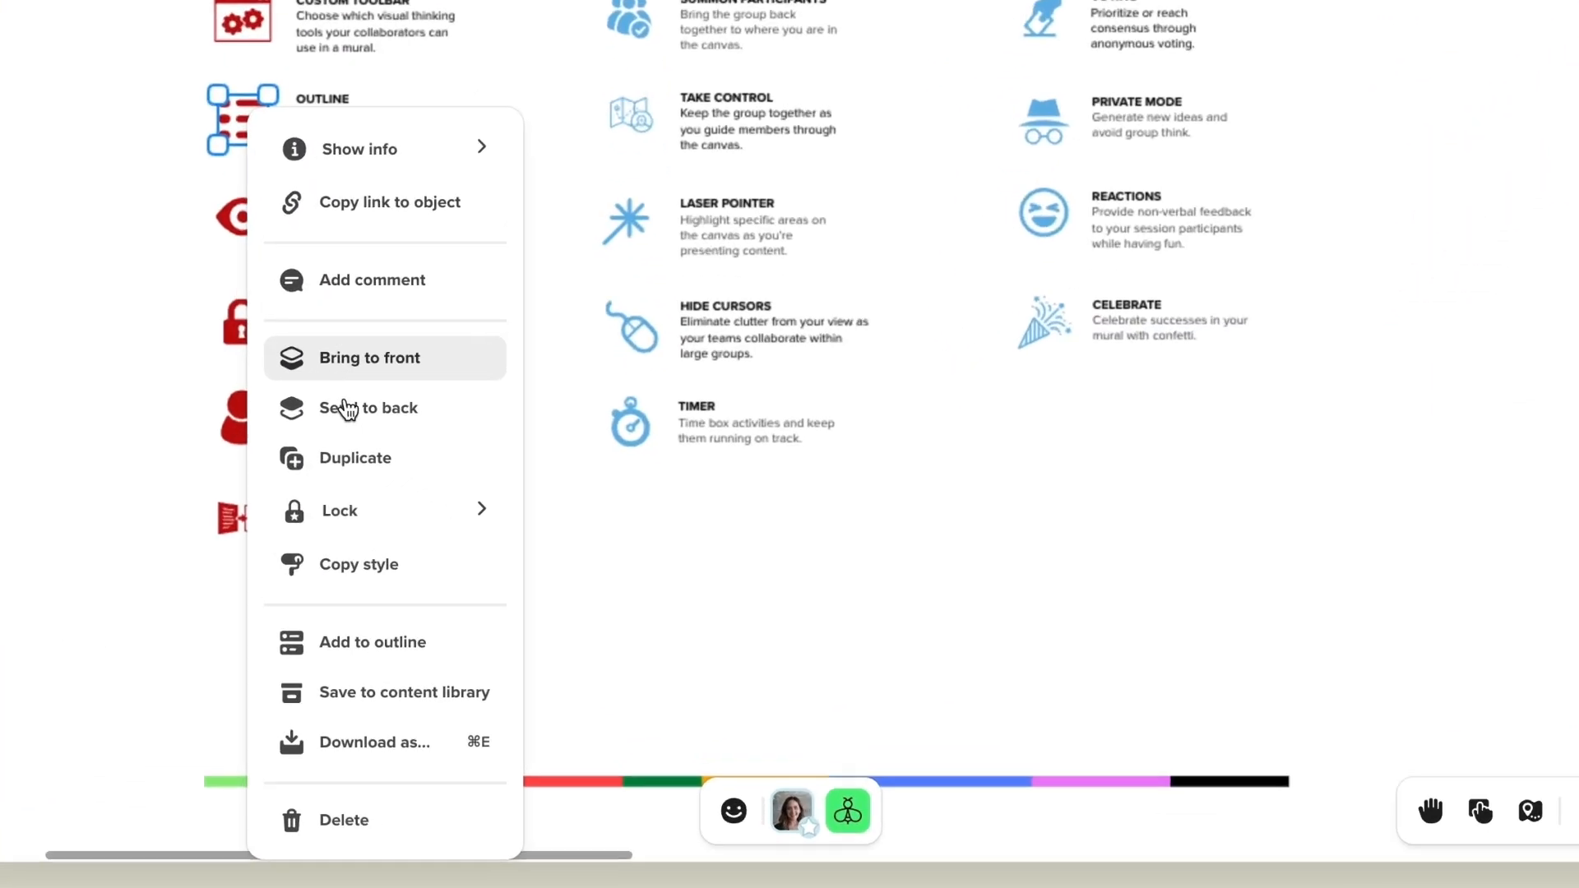
{"action": "mouse_move", "coordinate": [511, 593]}
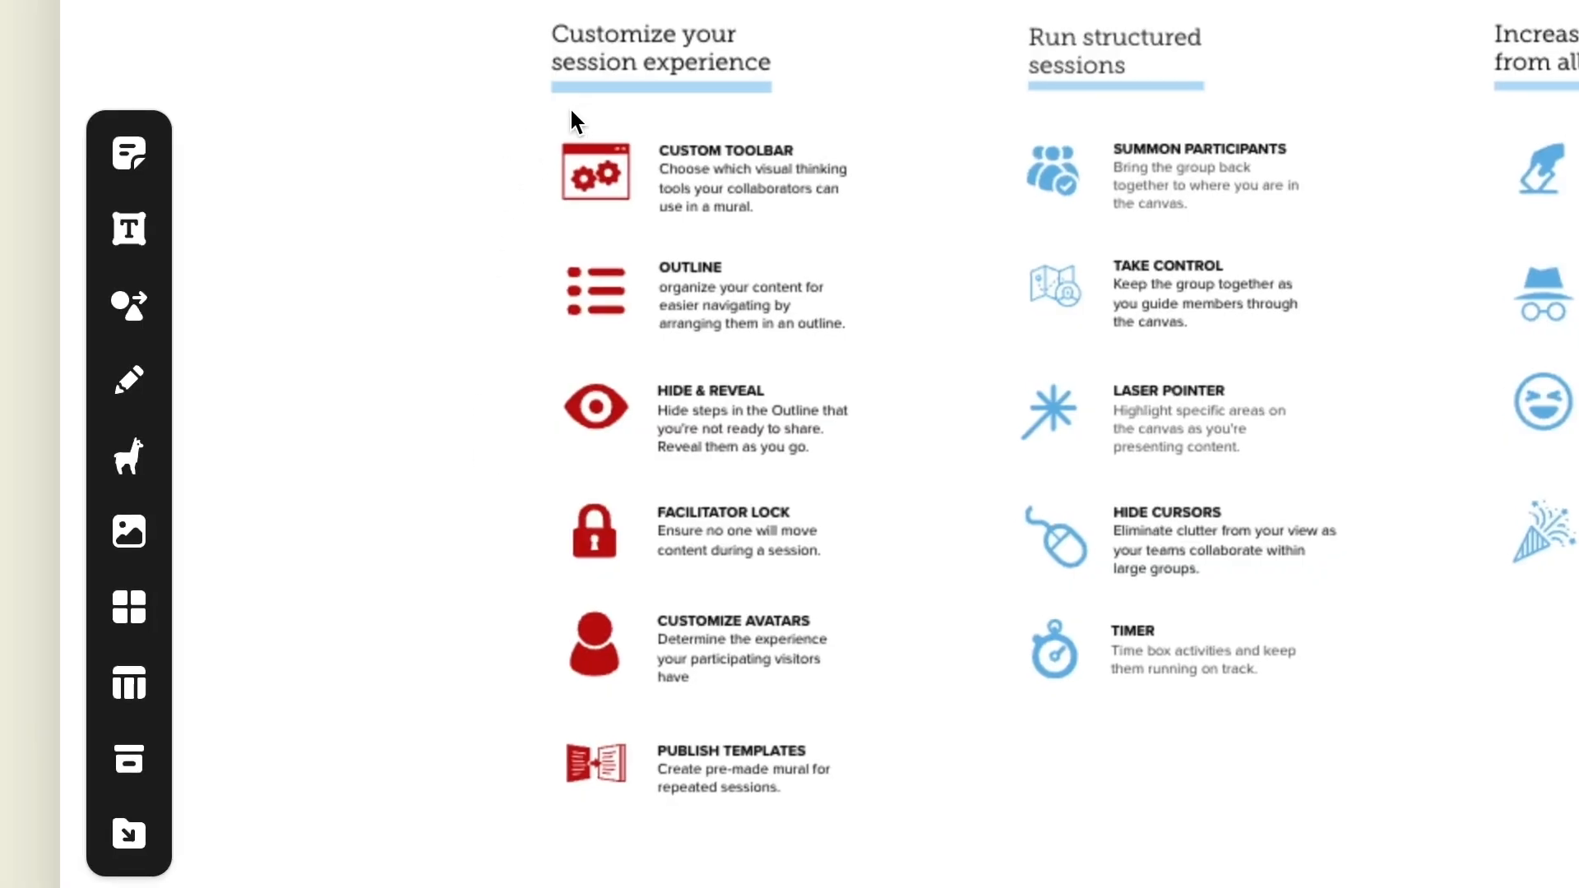
Step: Select only the icons in the Customize your session experience column and recolor them Bluish Lilac Purple
{"action": "left_click_drag", "start_coordinate": [569, 106], "coordinate": [610, 782]}
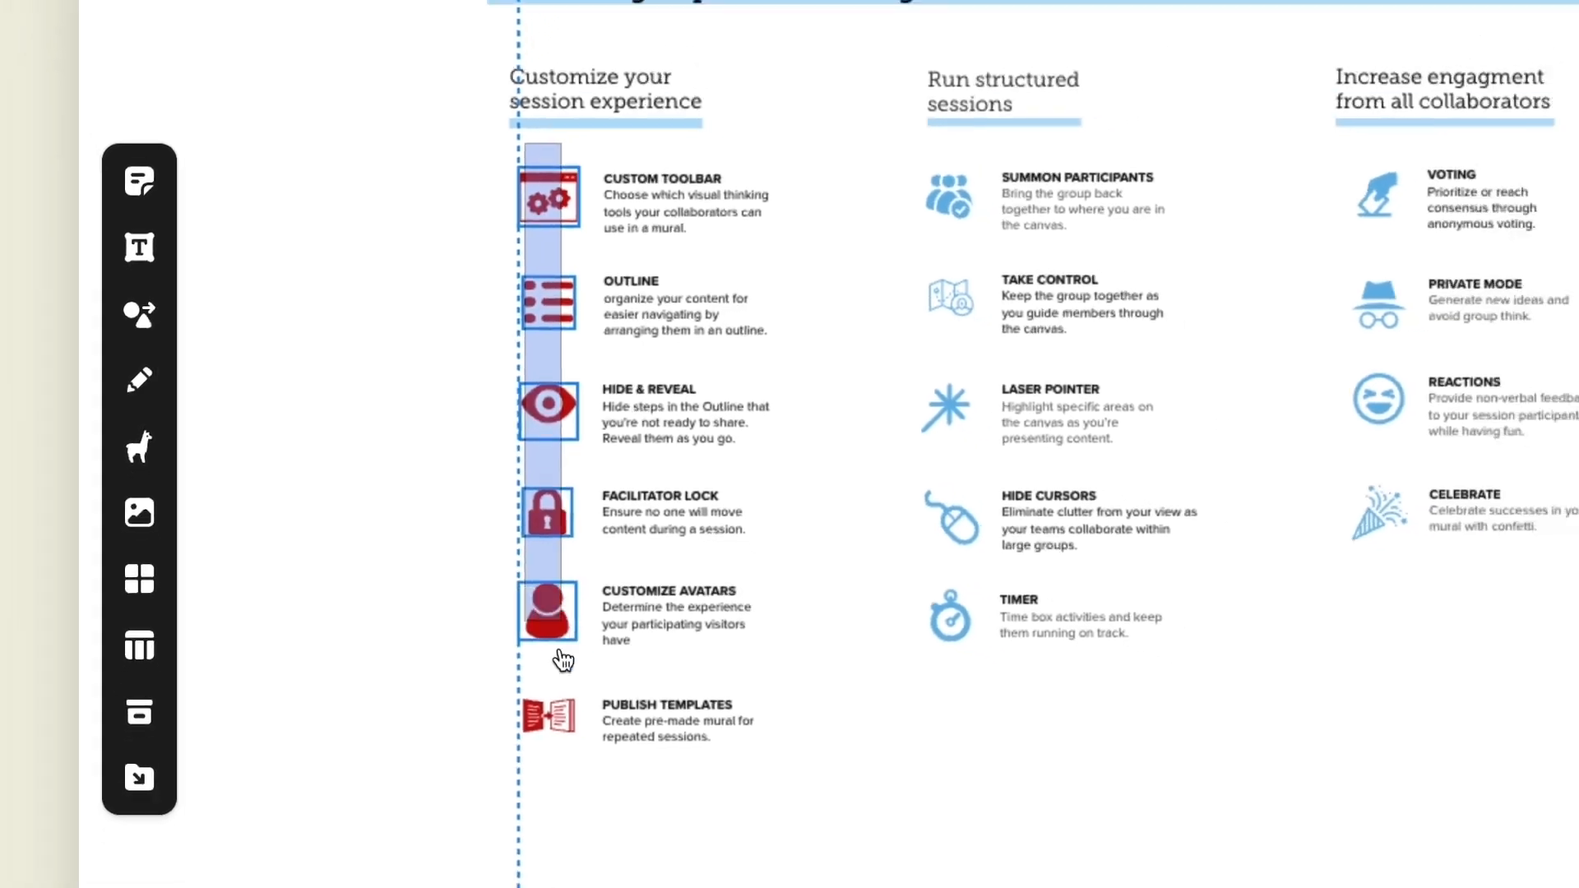
{"action": "left_click_drag", "start_coordinate": [441, 606], "coordinate": [441, 608]}
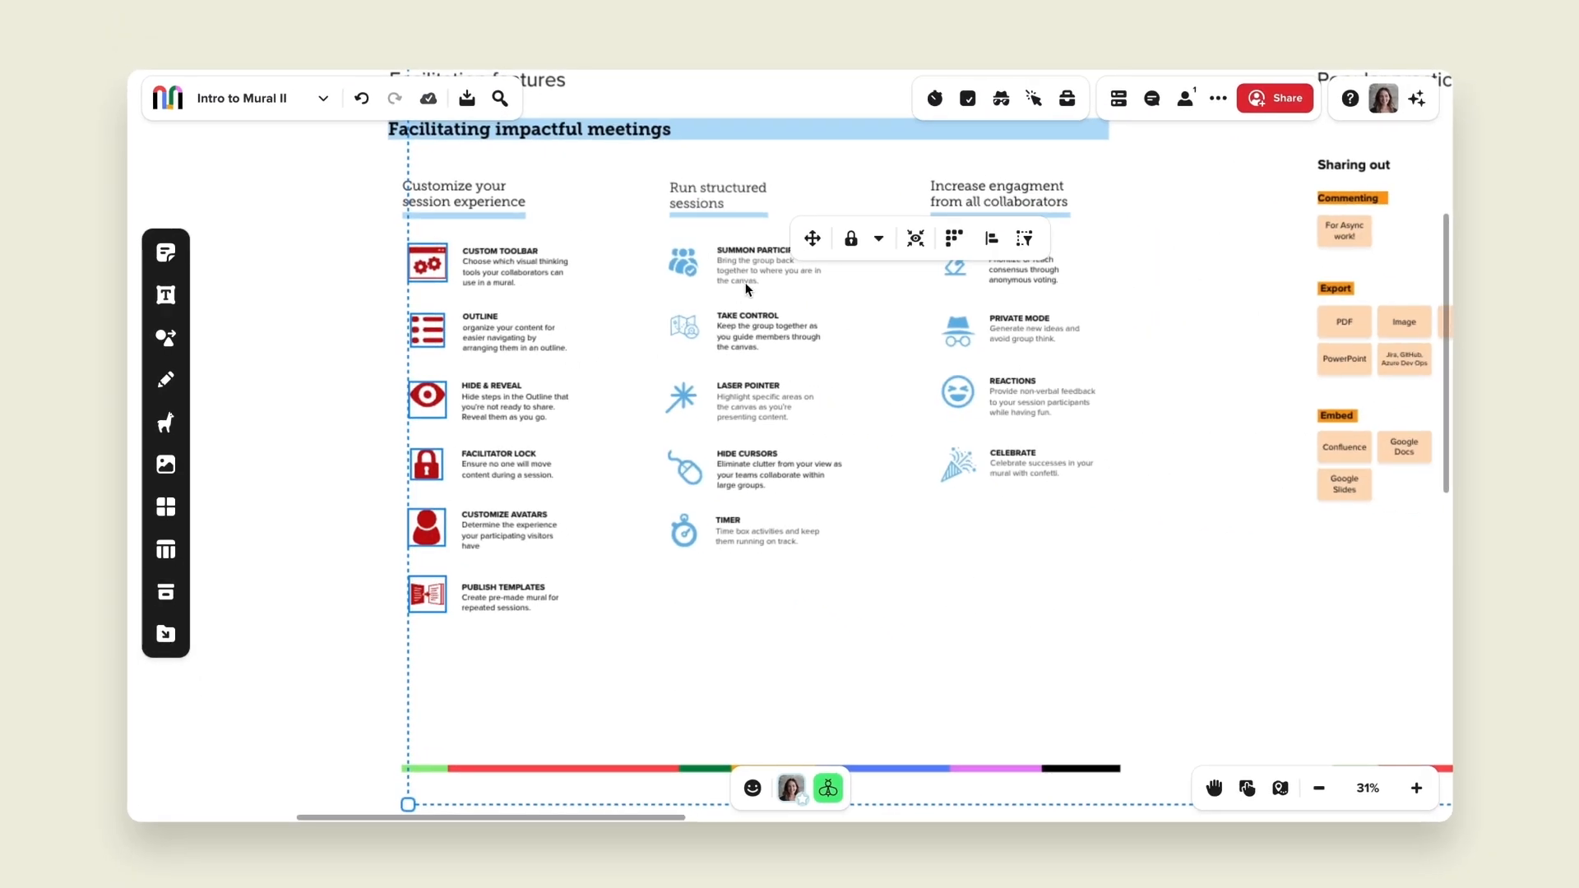
{"action": "left_click", "coordinate": [1023, 239]}
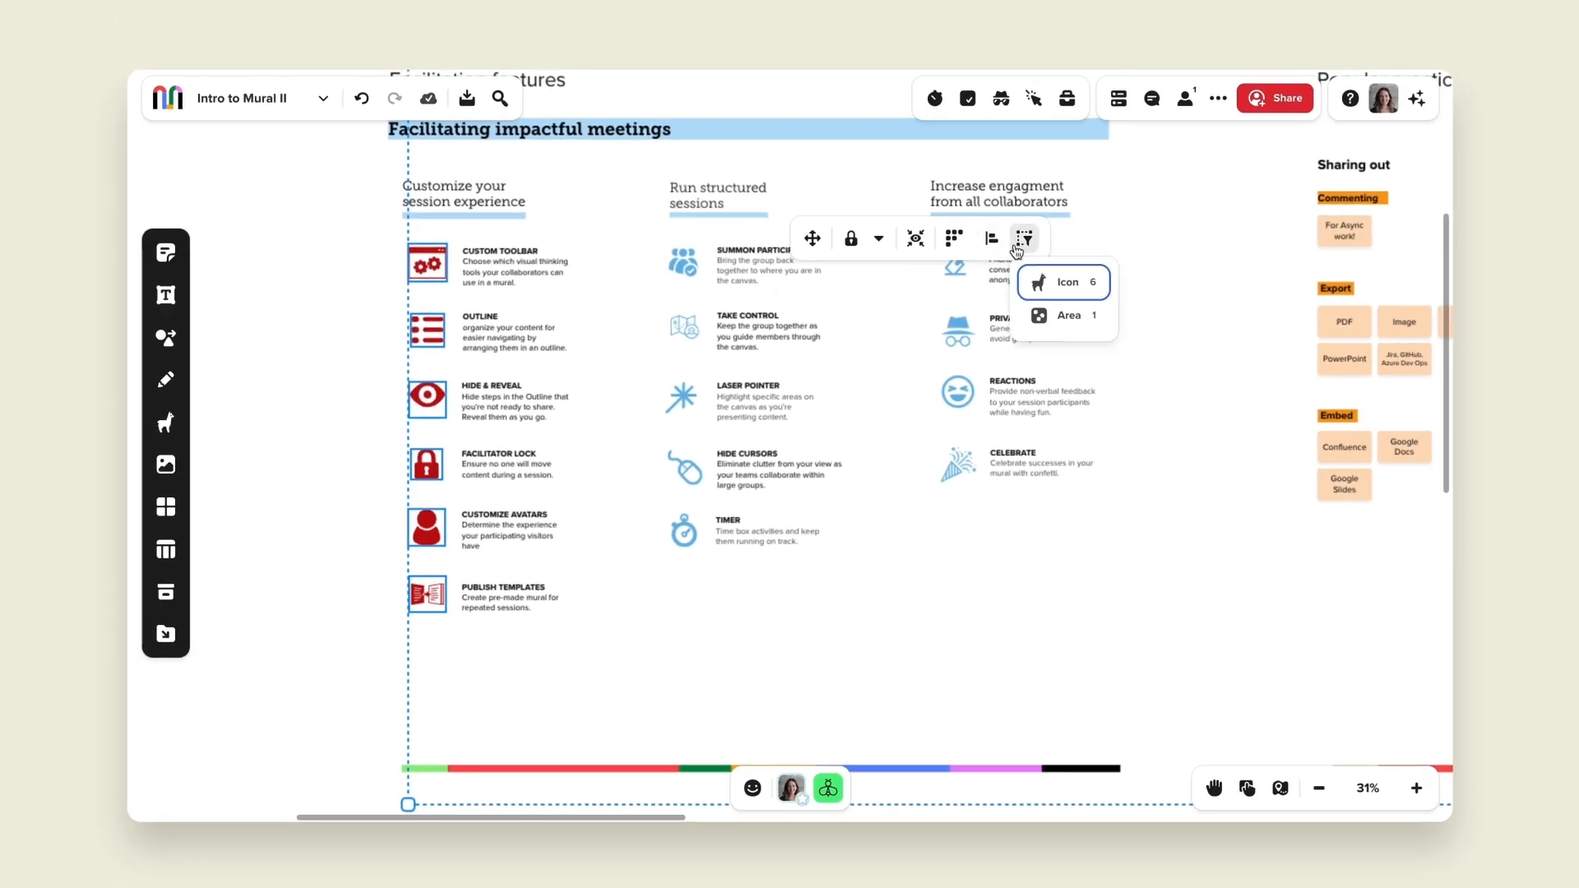
{"action": "left_click", "coordinate": [1060, 290]}
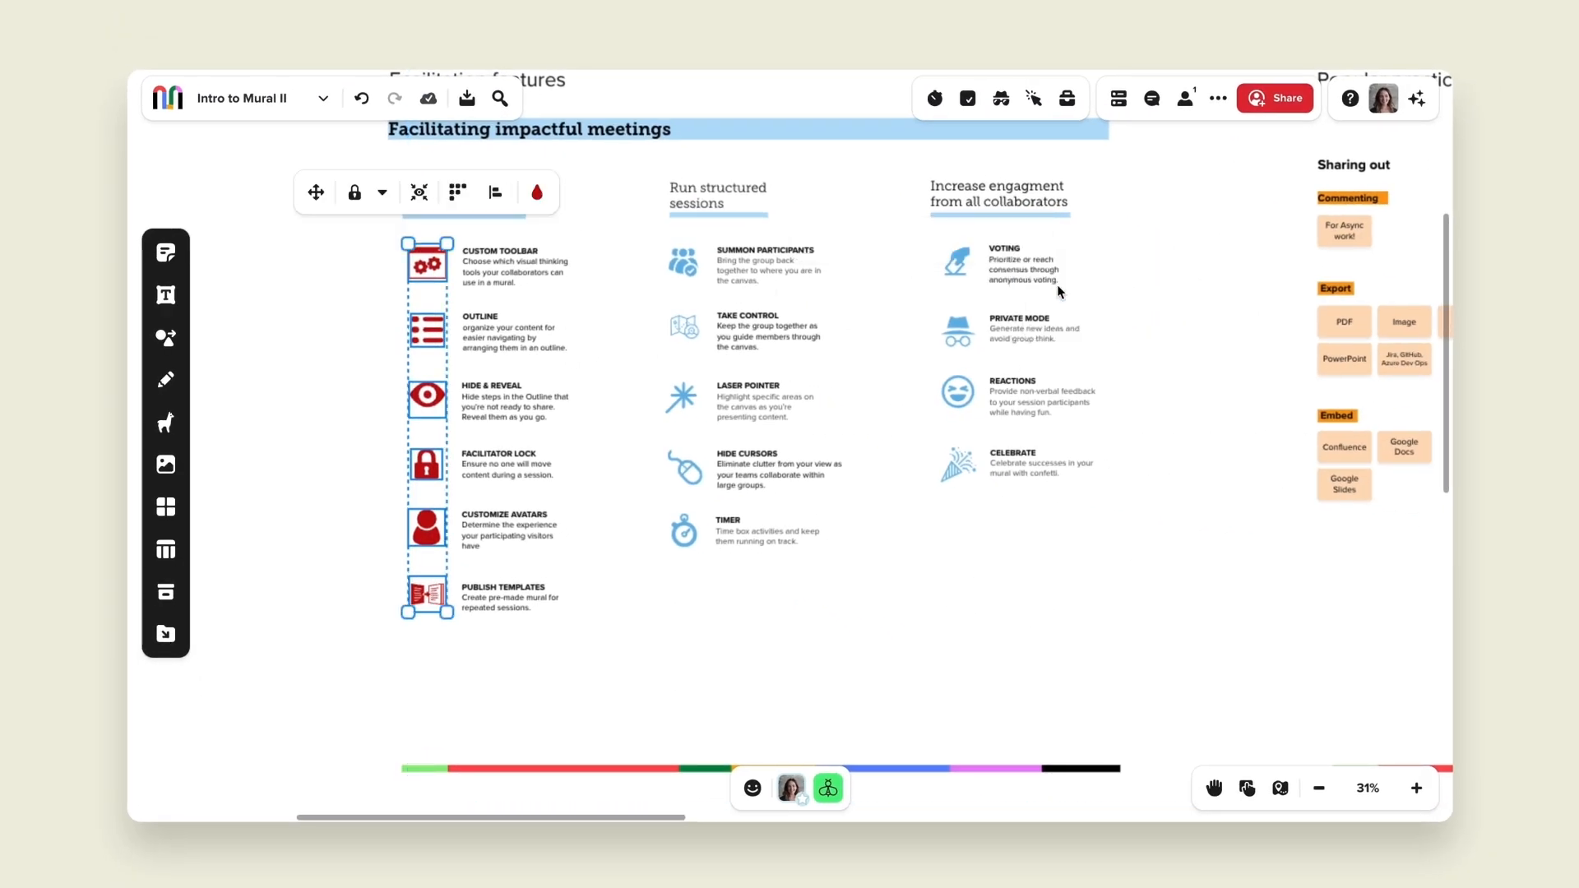
{"action": "left_click", "coordinate": [537, 193]}
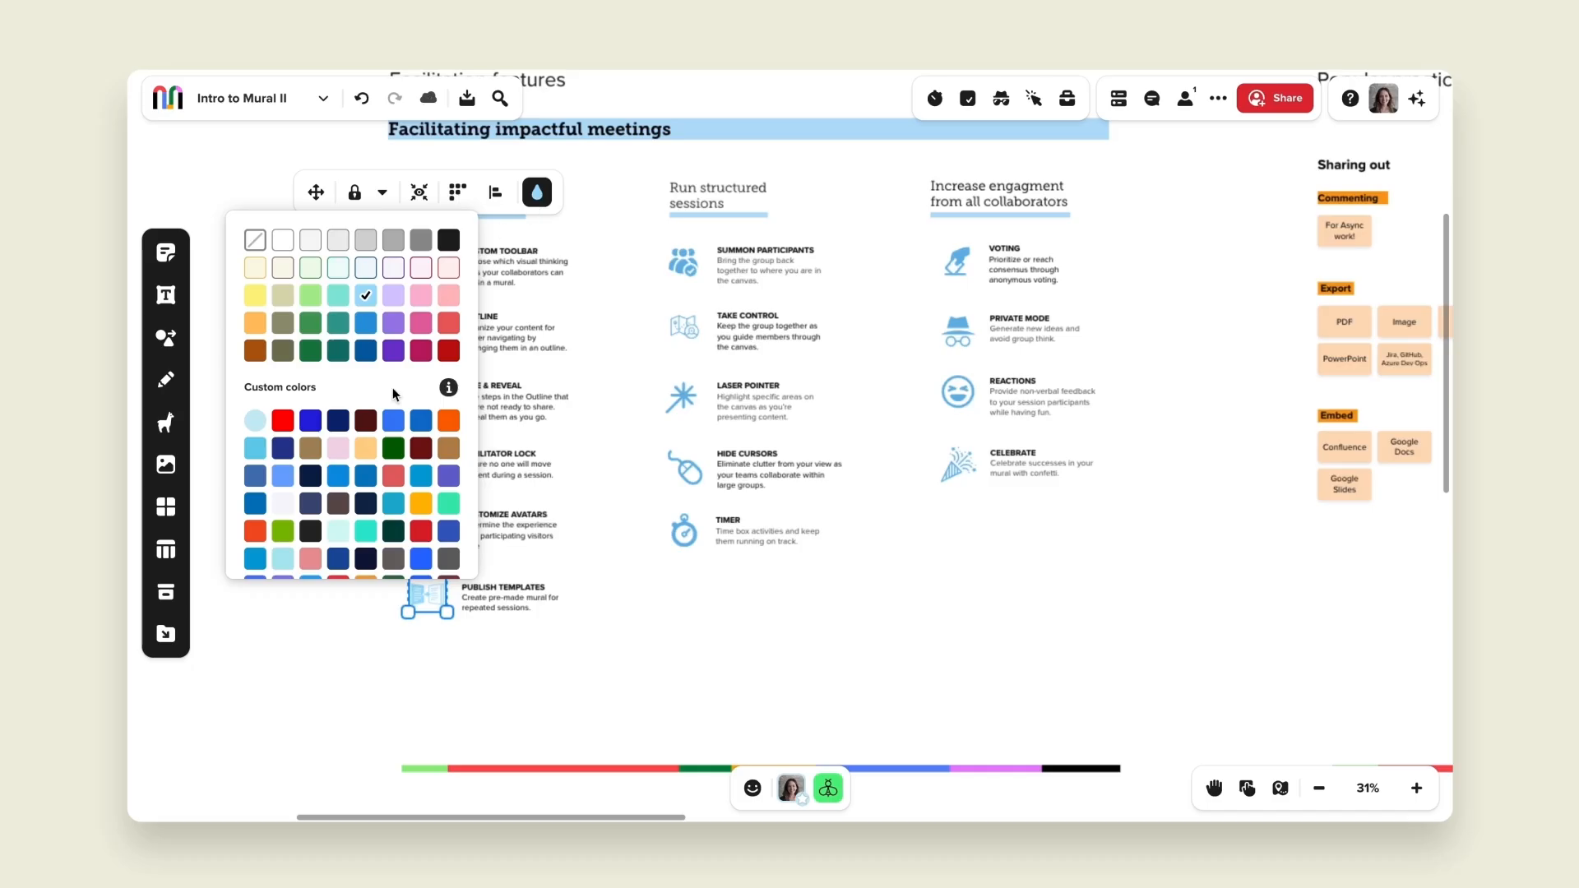
{"action": "scroll", "coordinate": [392, 388], "scroll_direction": "down", "scroll_amount": 5}
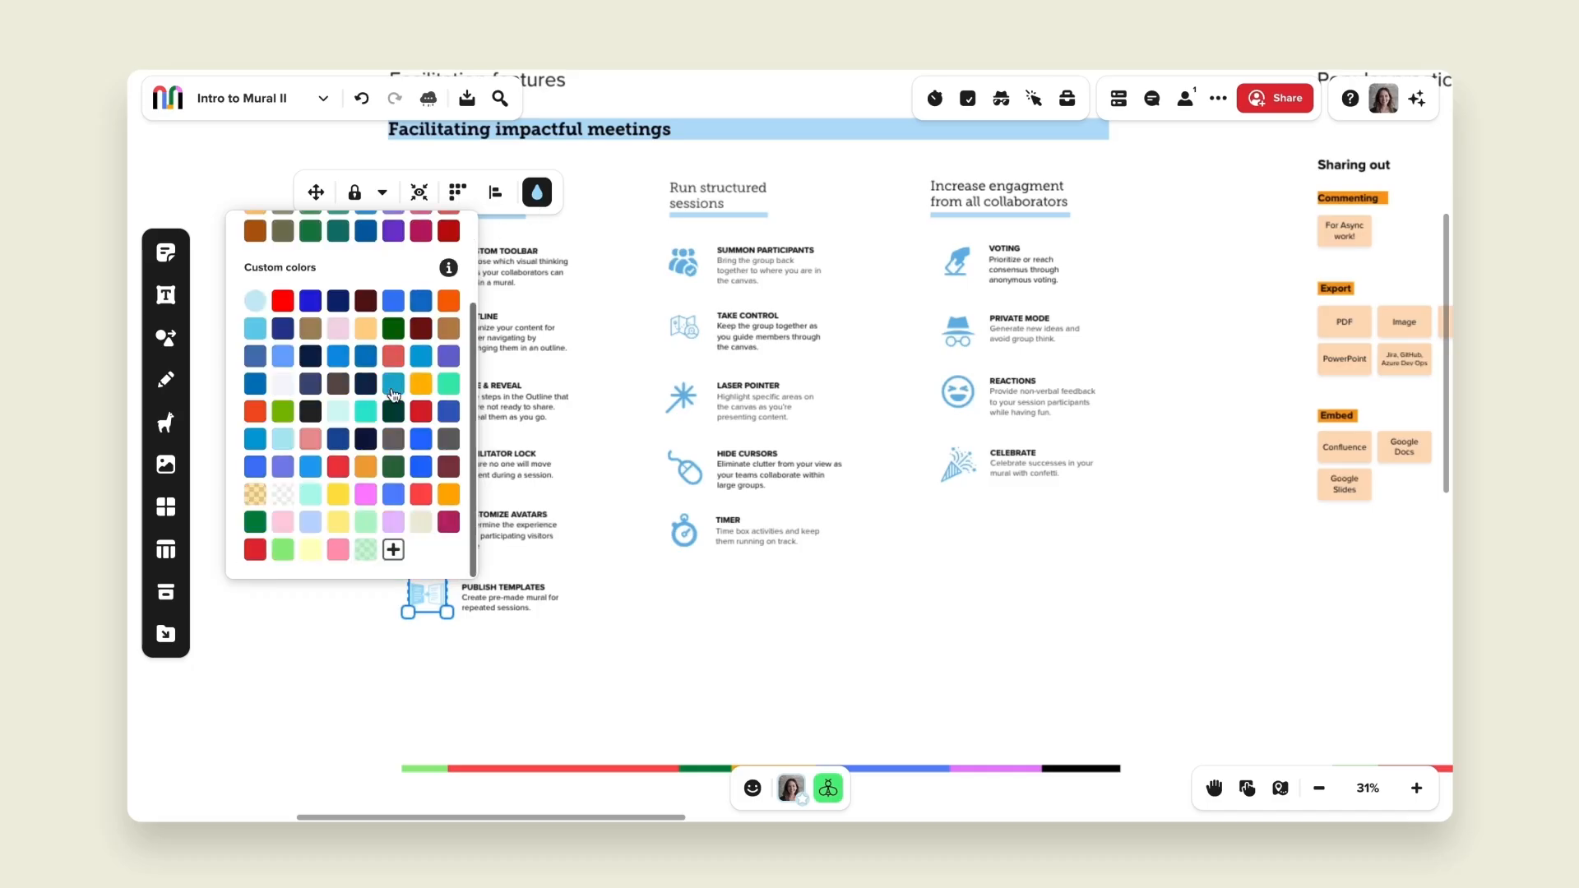
{"action": "left_click", "coordinate": [309, 524]}
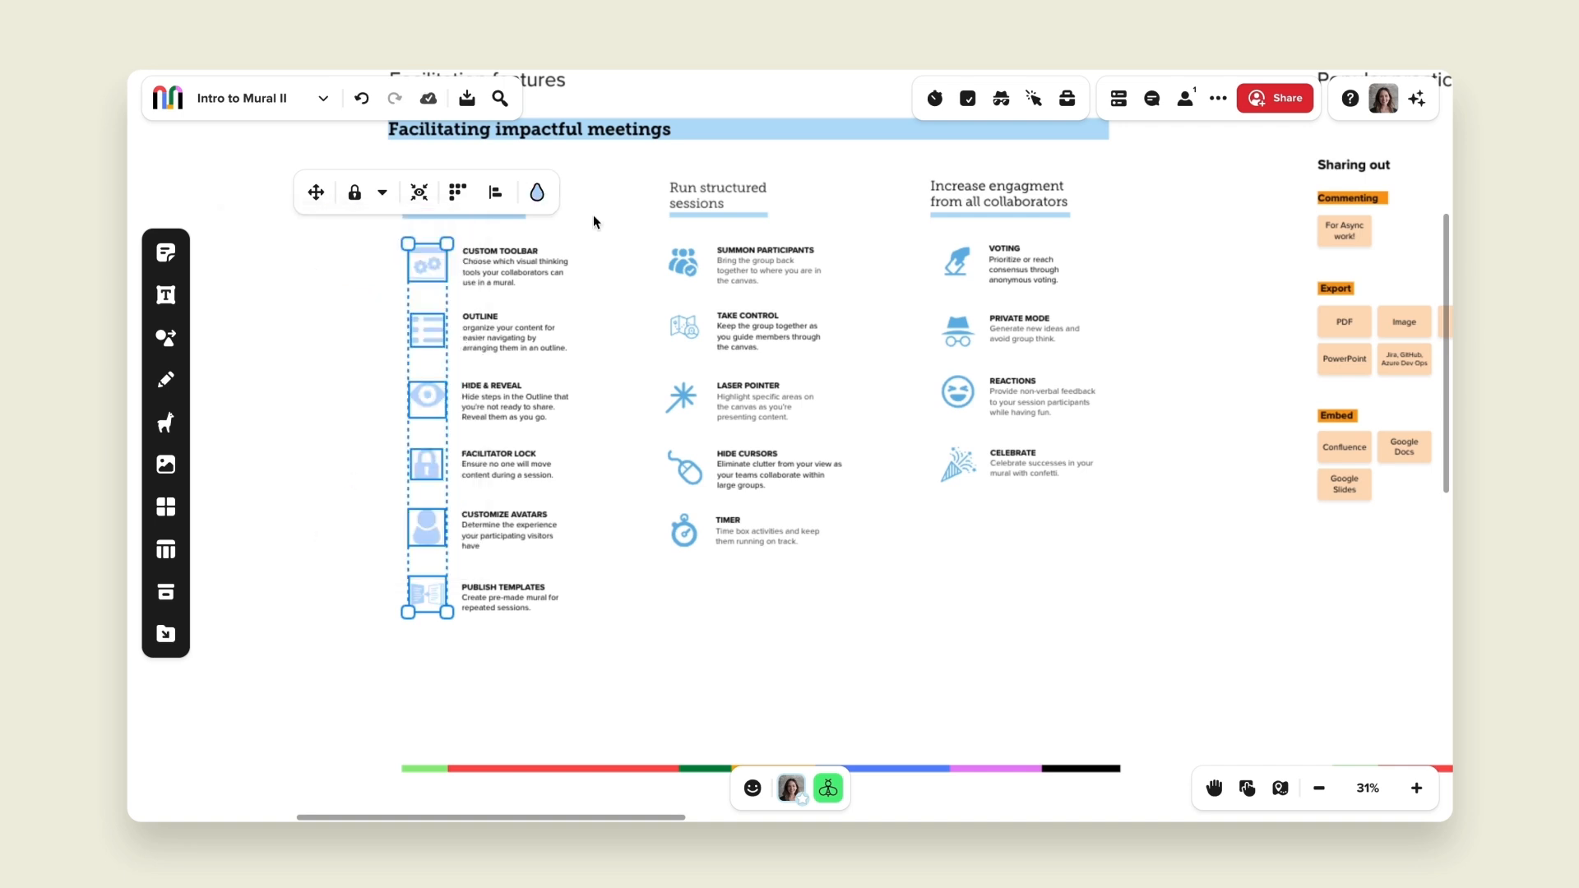
{"action": "left_click", "coordinate": [624, 403]}
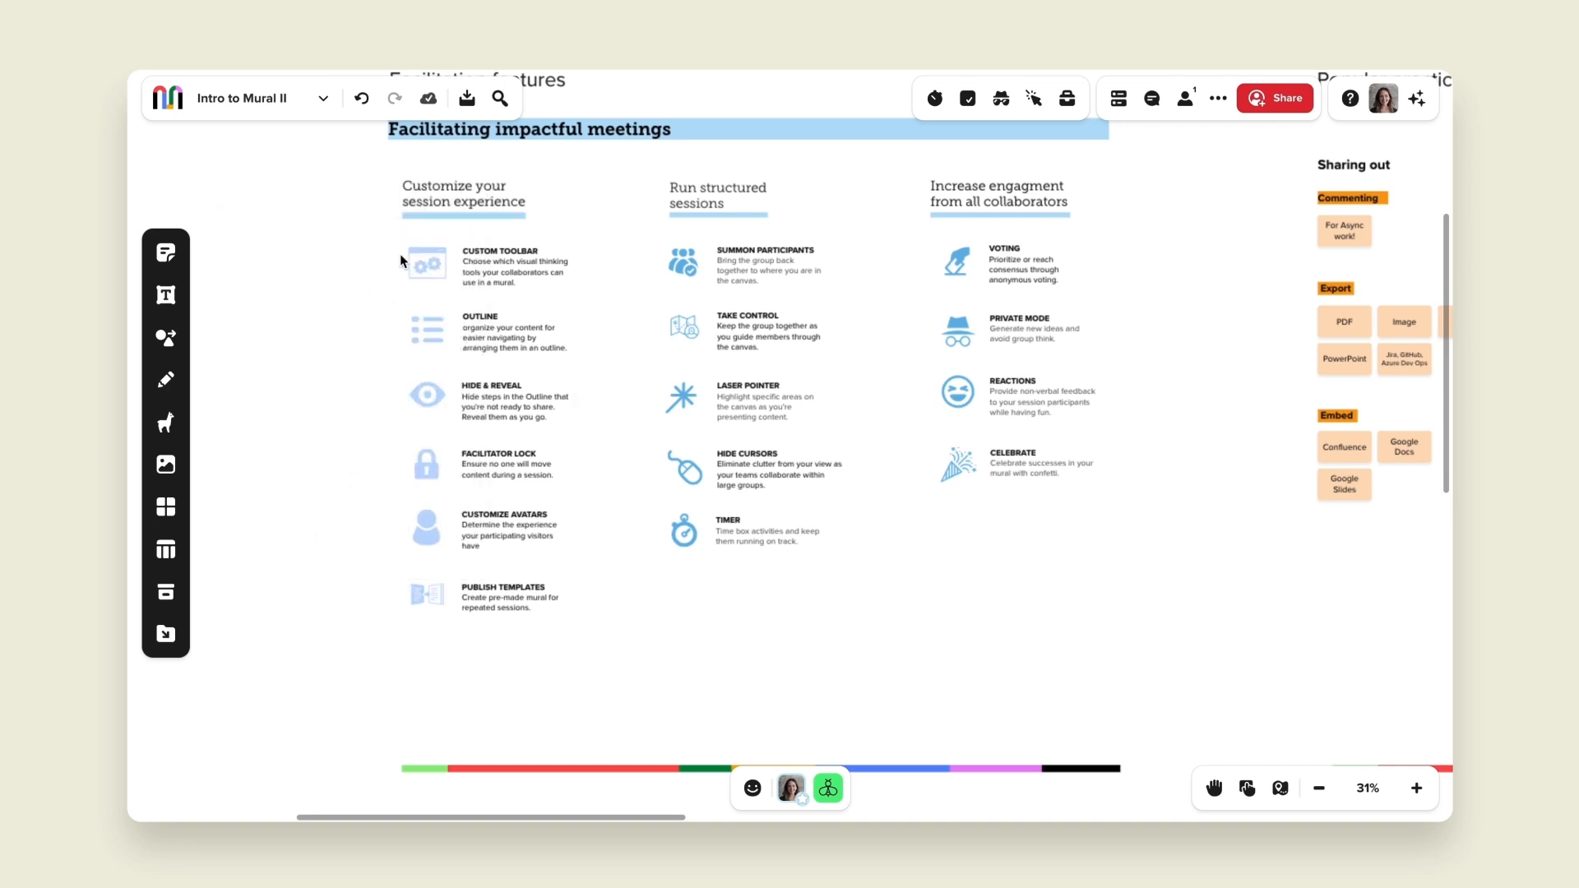
Step: Select all icons in the Customize your session experience column and apply a Facilitator lock to them
{"action": "left_click_drag", "start_coordinate": [419, 333], "coordinate": [429, 606]}
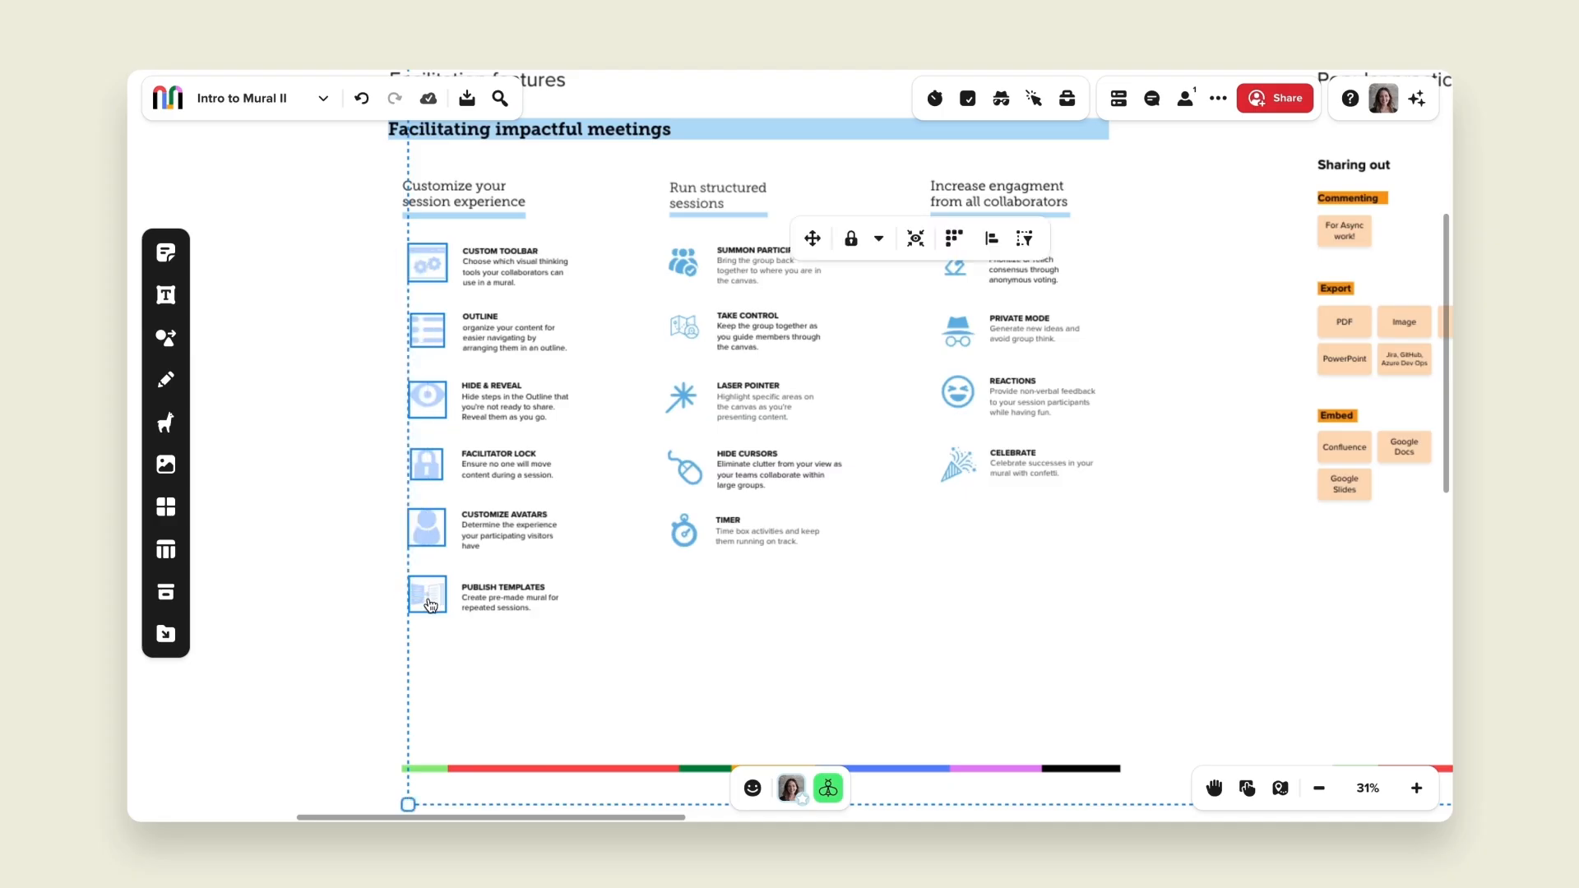
{"action": "left_click", "coordinate": [879, 238]}
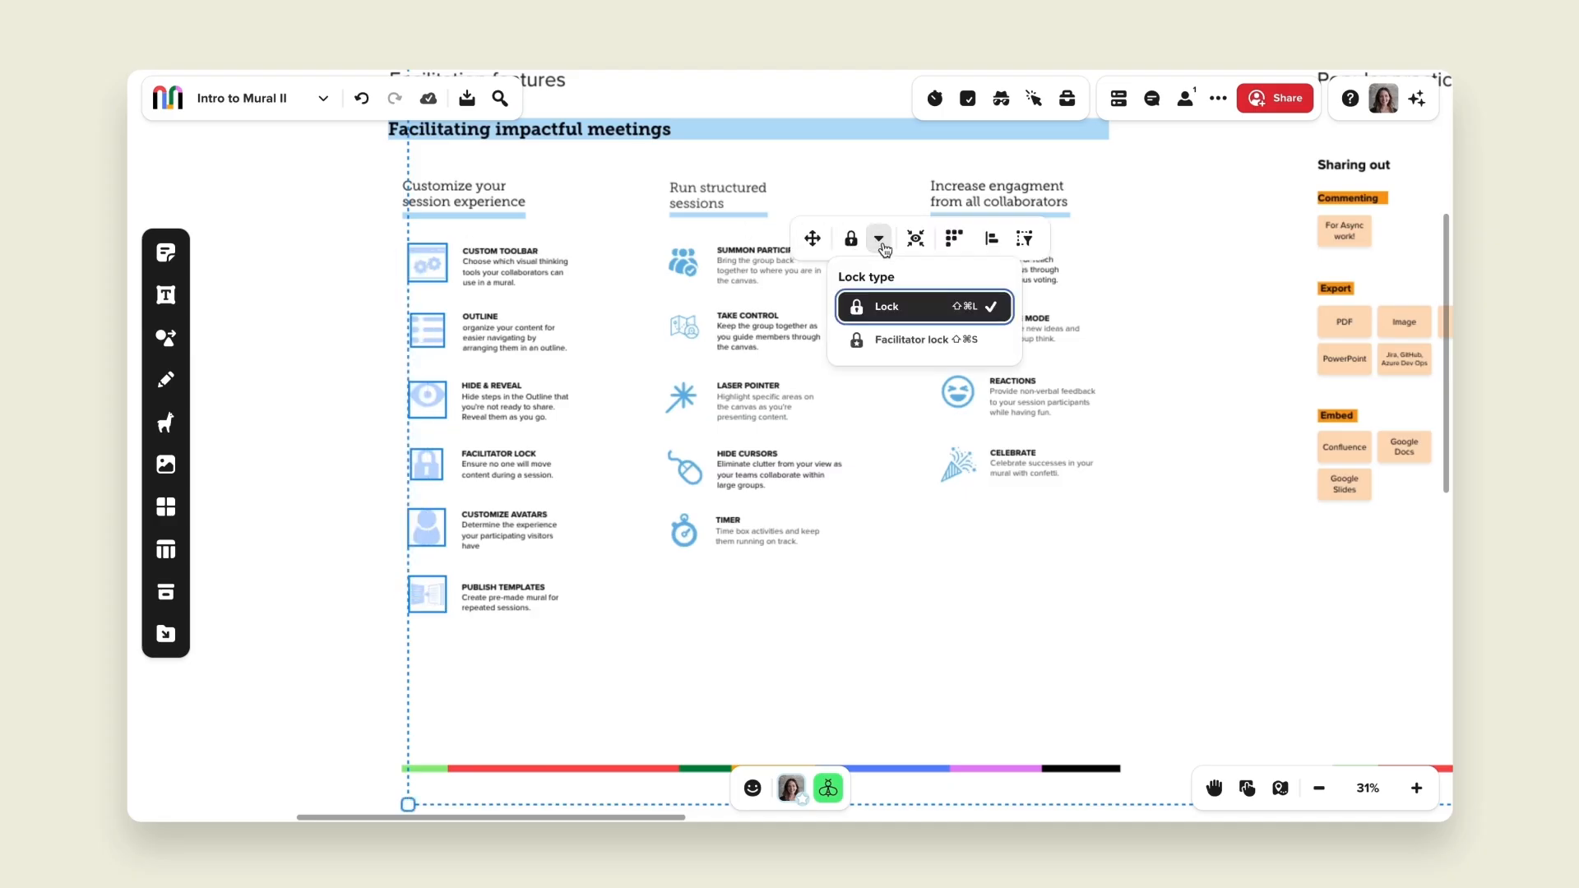
{"action": "left_click", "coordinate": [902, 345]}
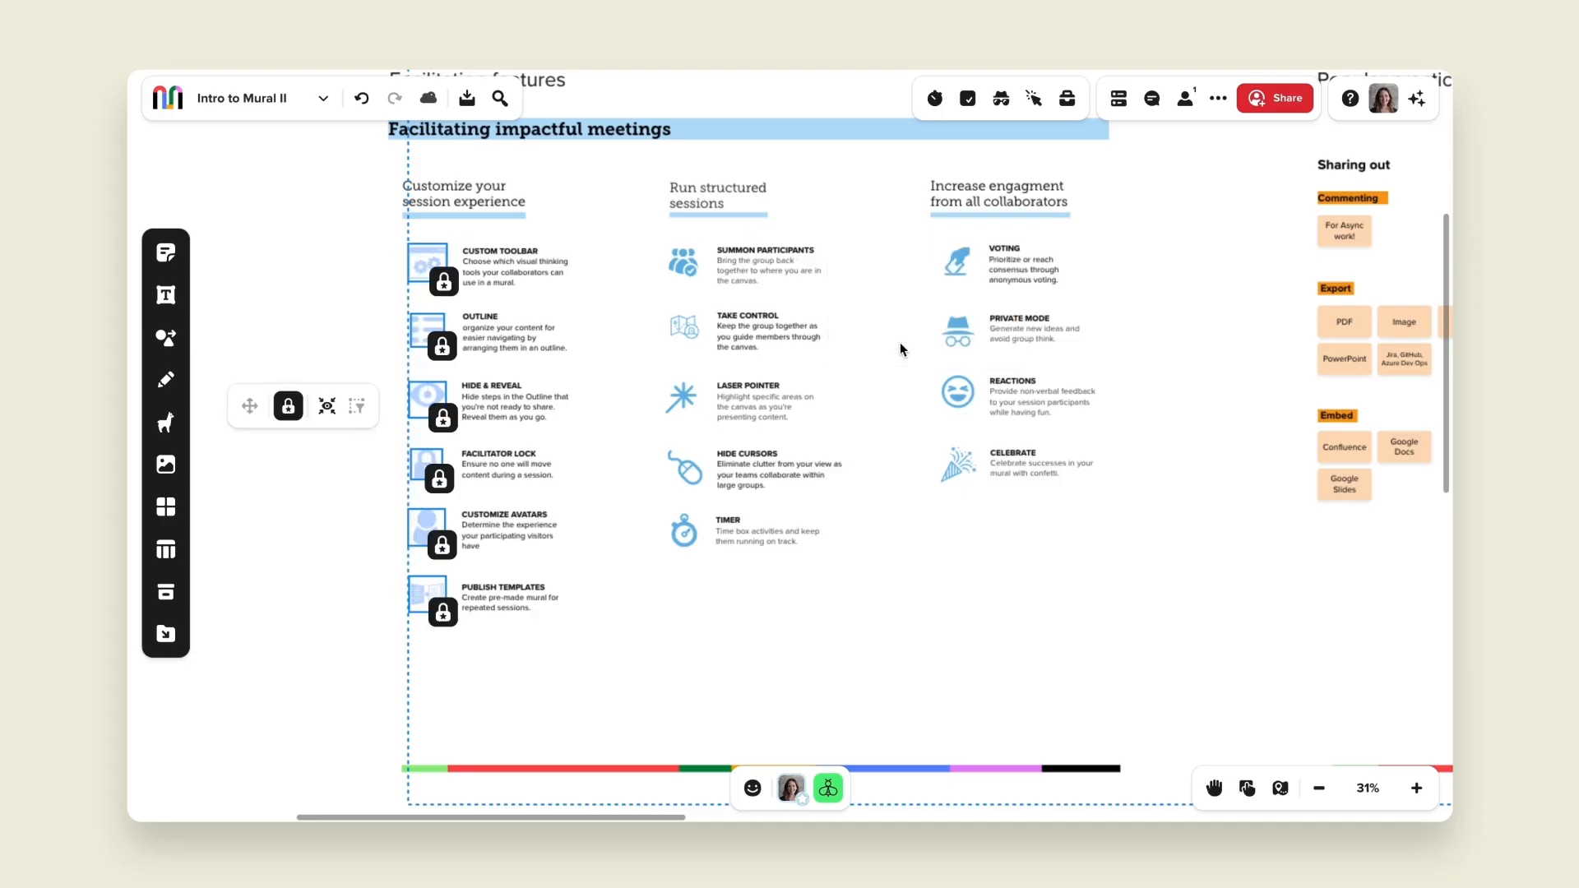
{"action": "left_click", "coordinate": [740, 653]}
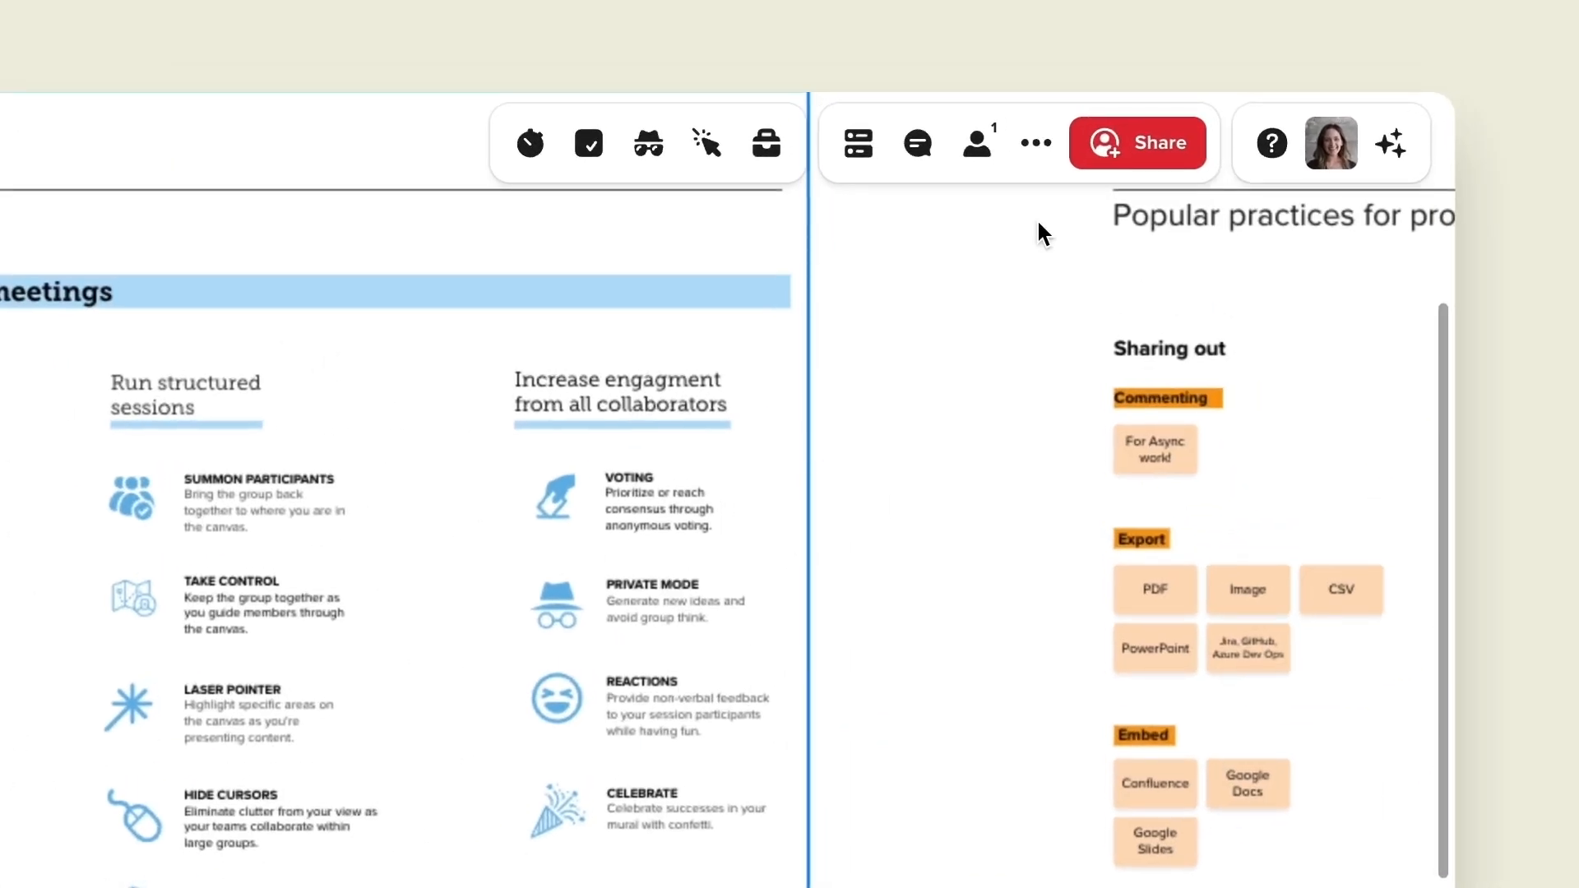
{"action": "left_click", "coordinate": [1272, 144]}
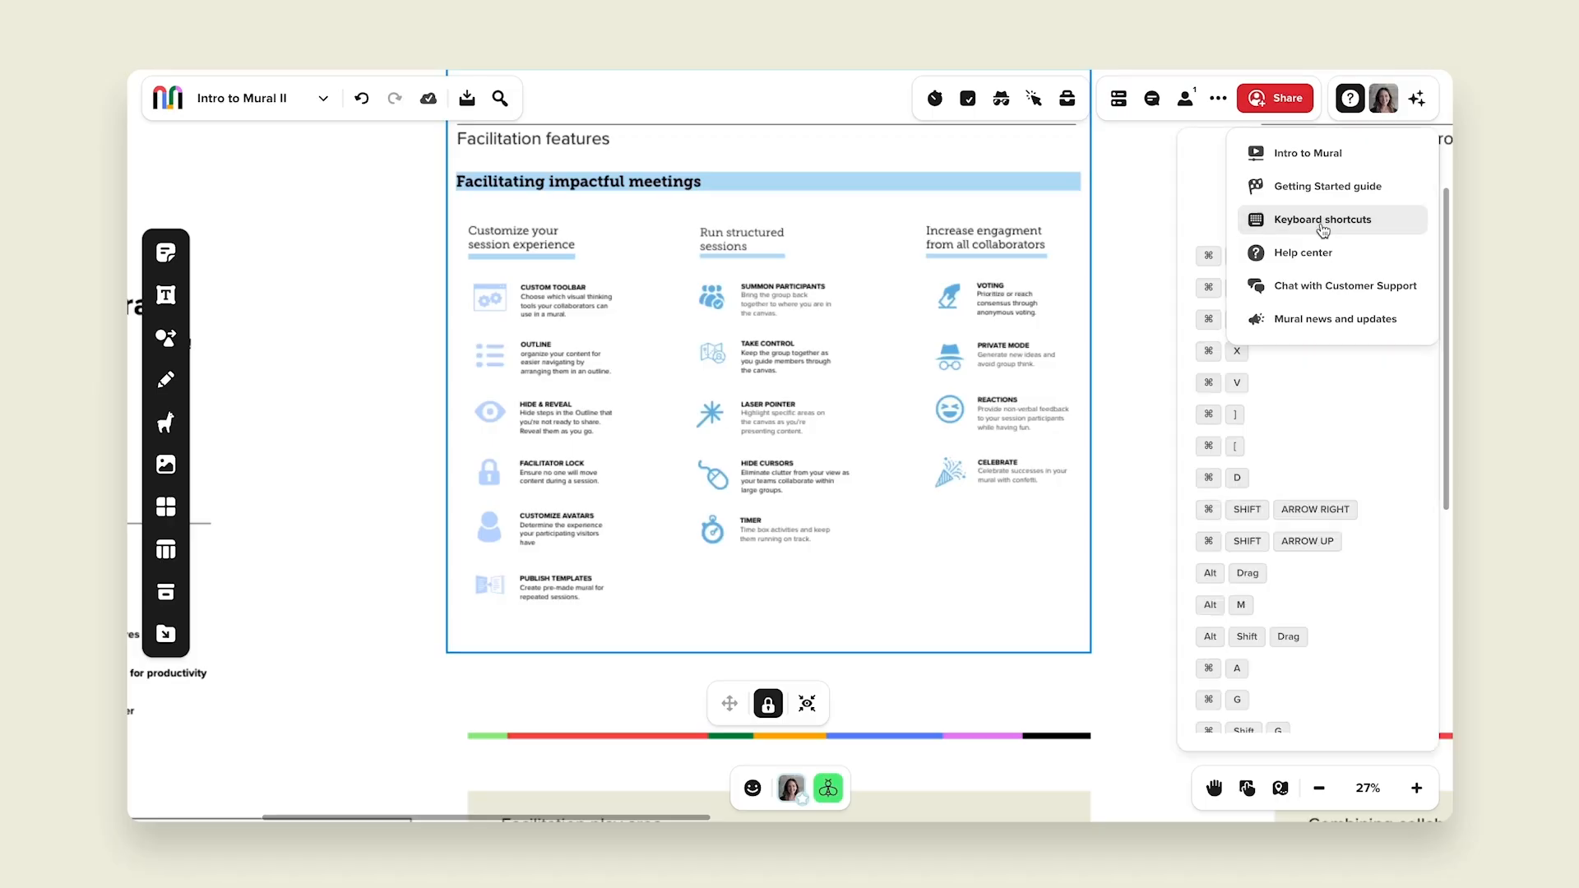
{"action": "left_click", "coordinate": [1316, 222]}
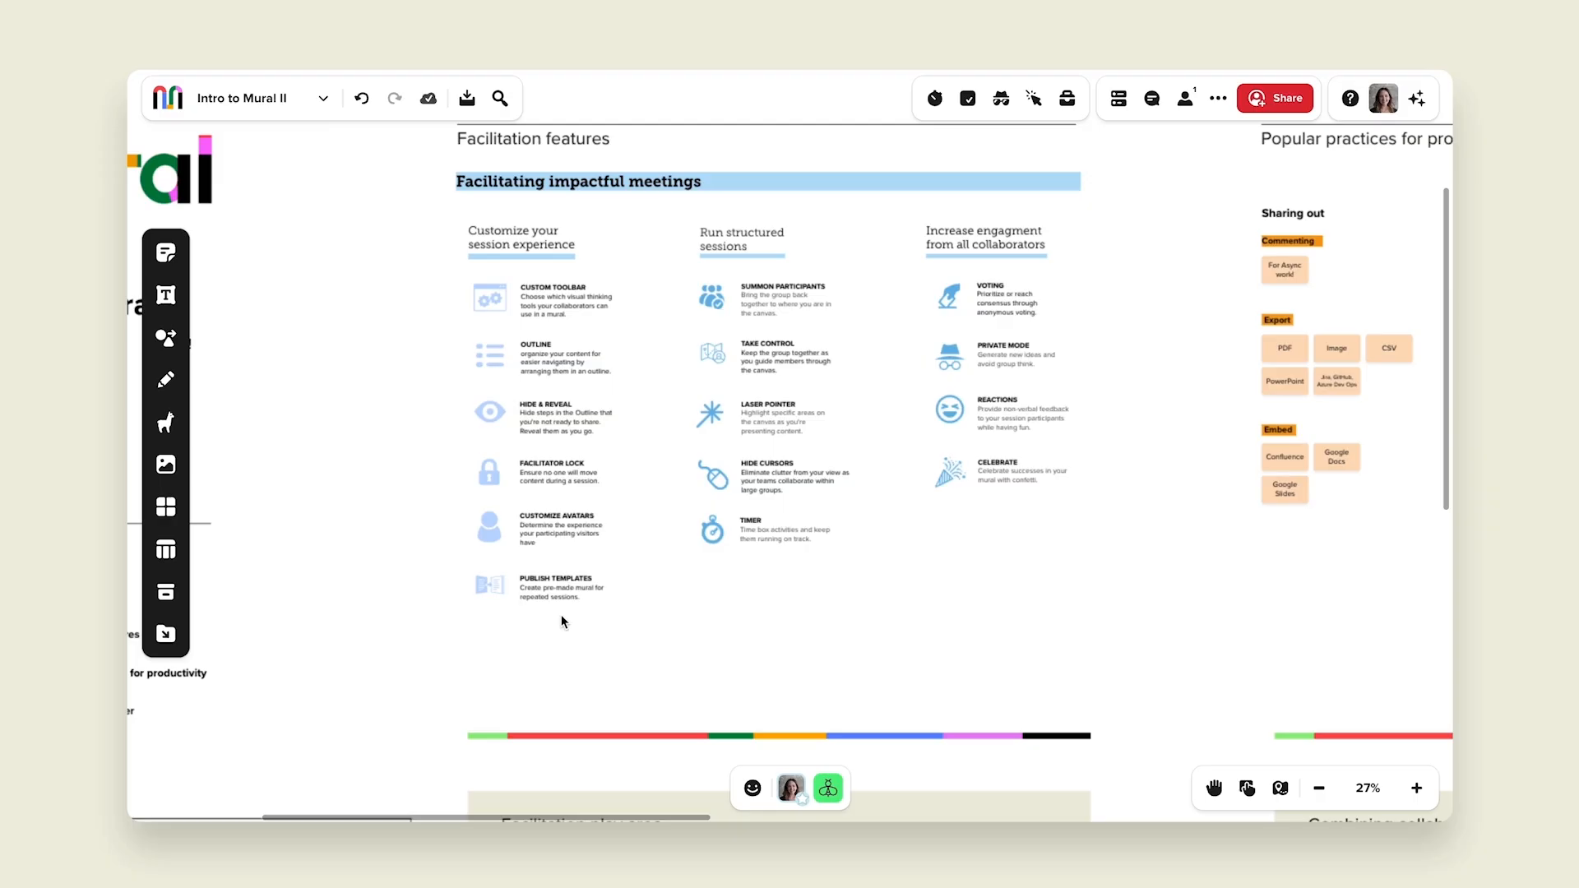
{"action": "scroll", "coordinate": [561, 617], "scroll_direction": "up", "scroll_amount": 3}
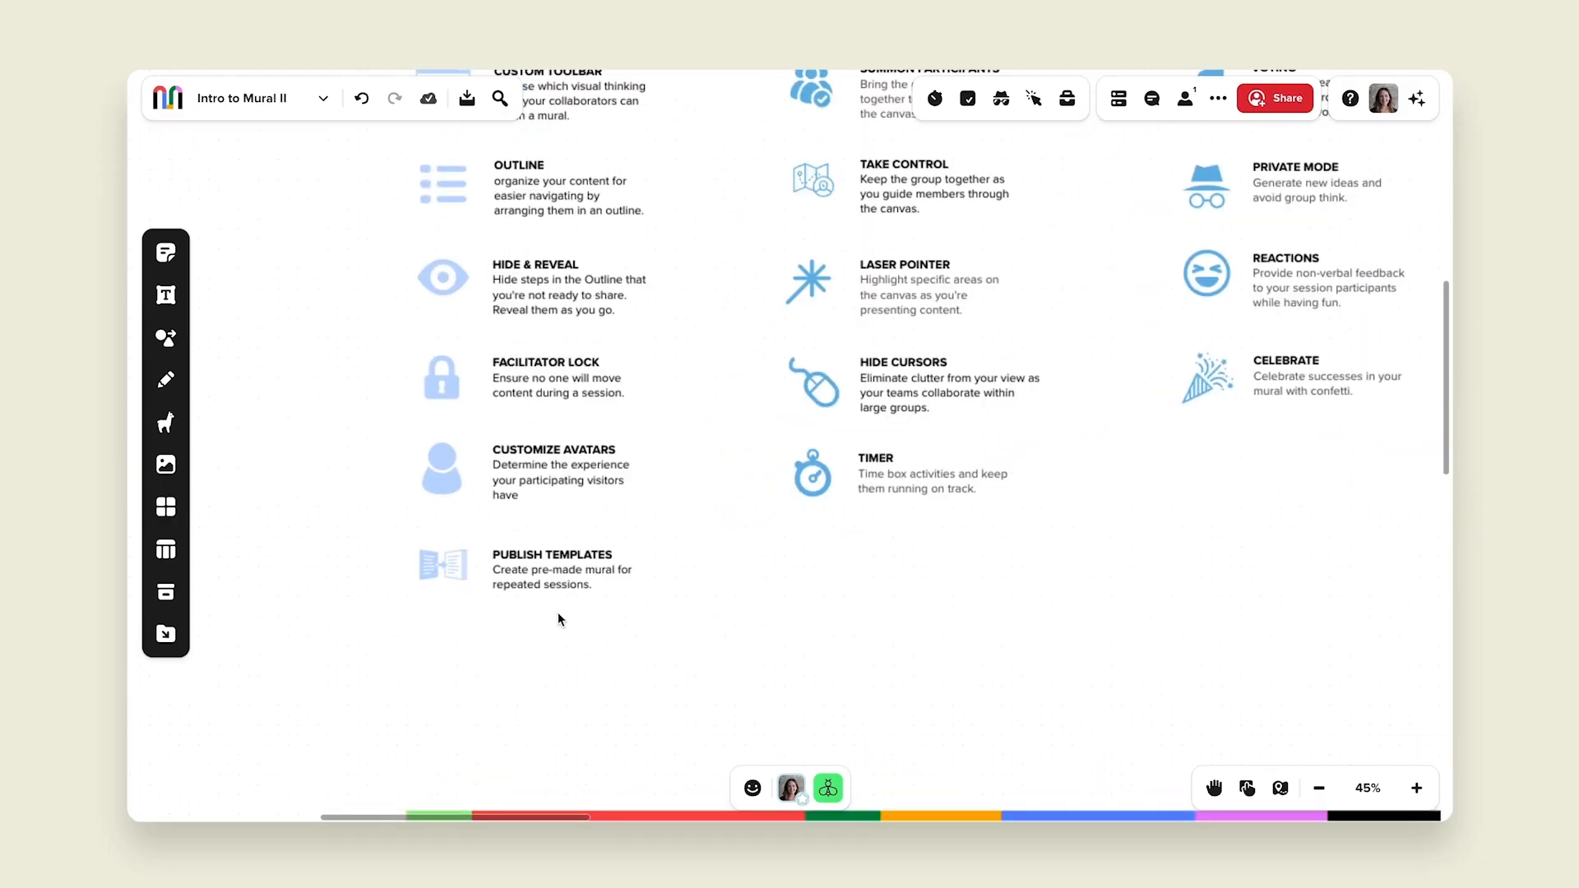
Step: Open the mural settings and scroll down to the timer sound and visitor avatar theme options
{"action": "left_click", "coordinate": [323, 100]}
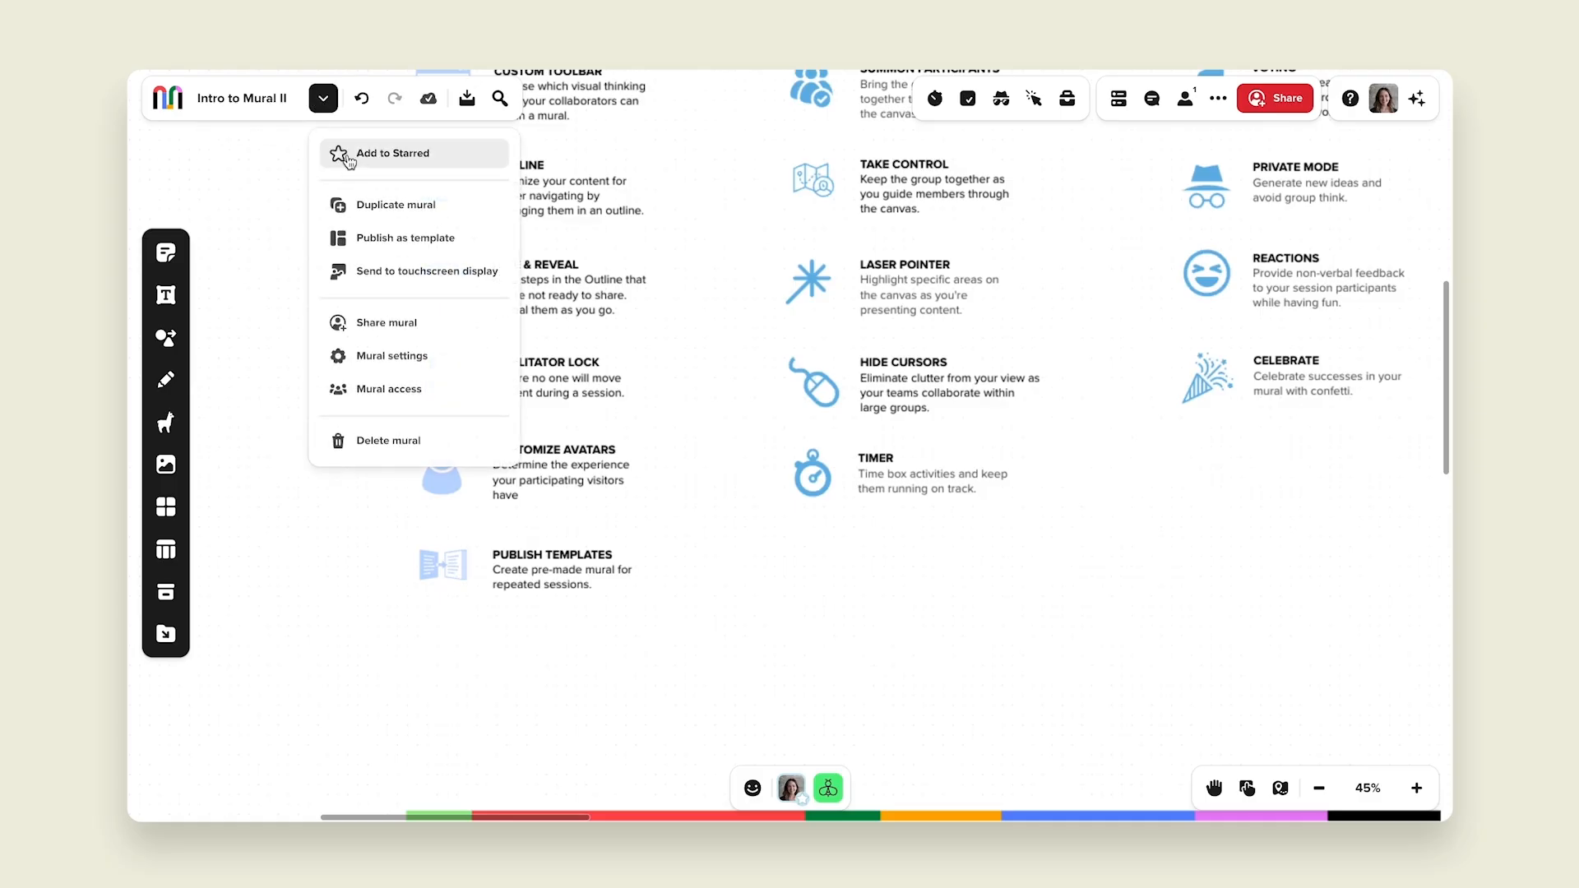
{"action": "left_click", "coordinate": [402, 363]}
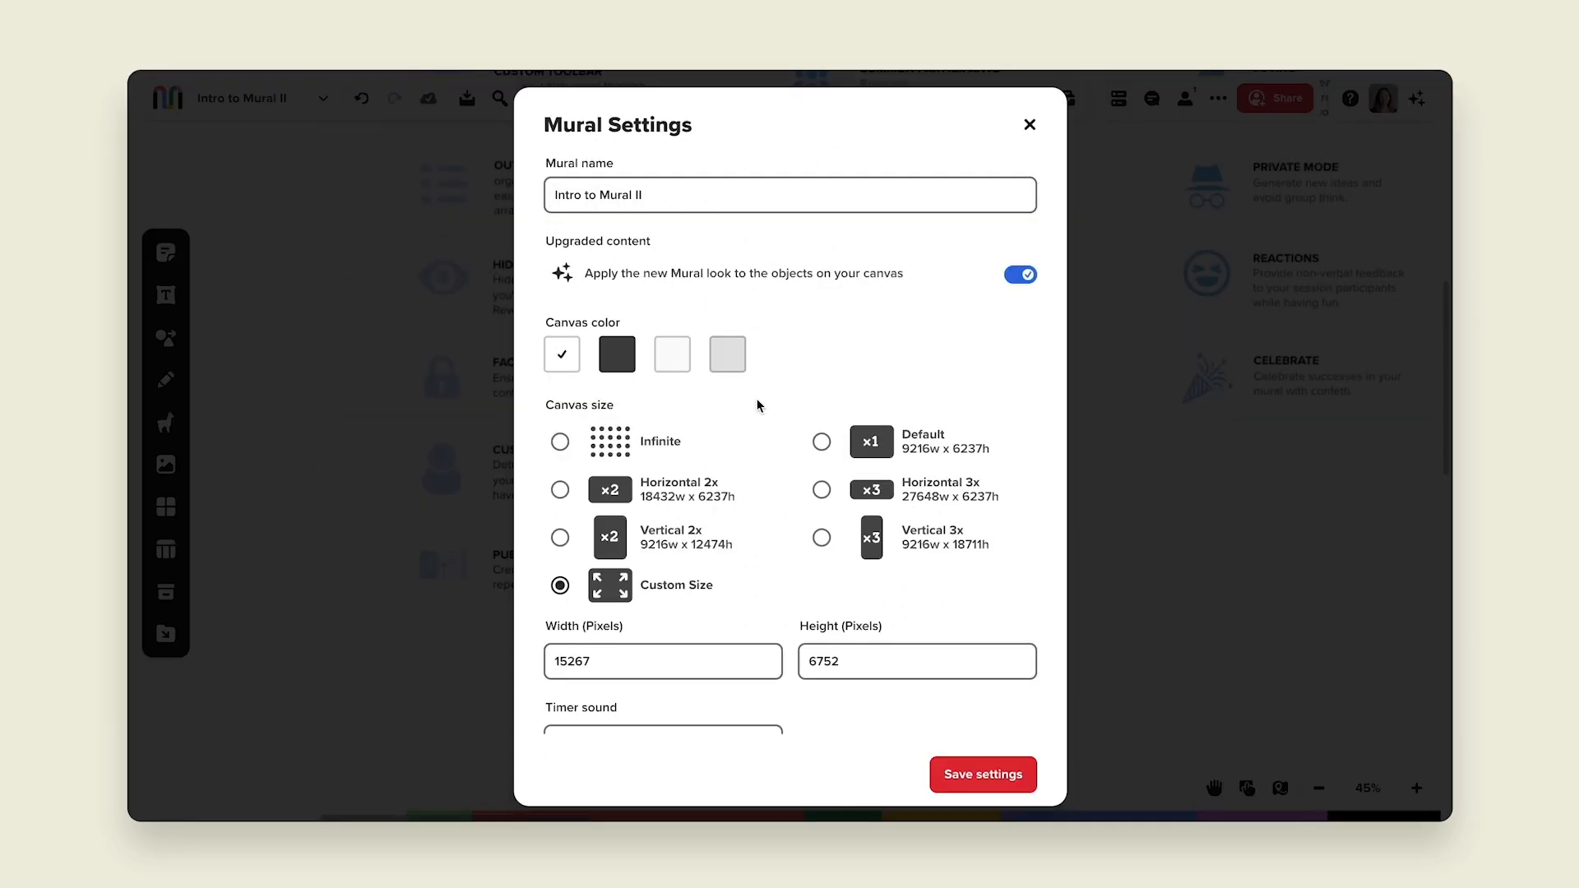
{"action": "scroll", "coordinate": [757, 405], "scroll_direction": "down", "scroll_amount": 3}
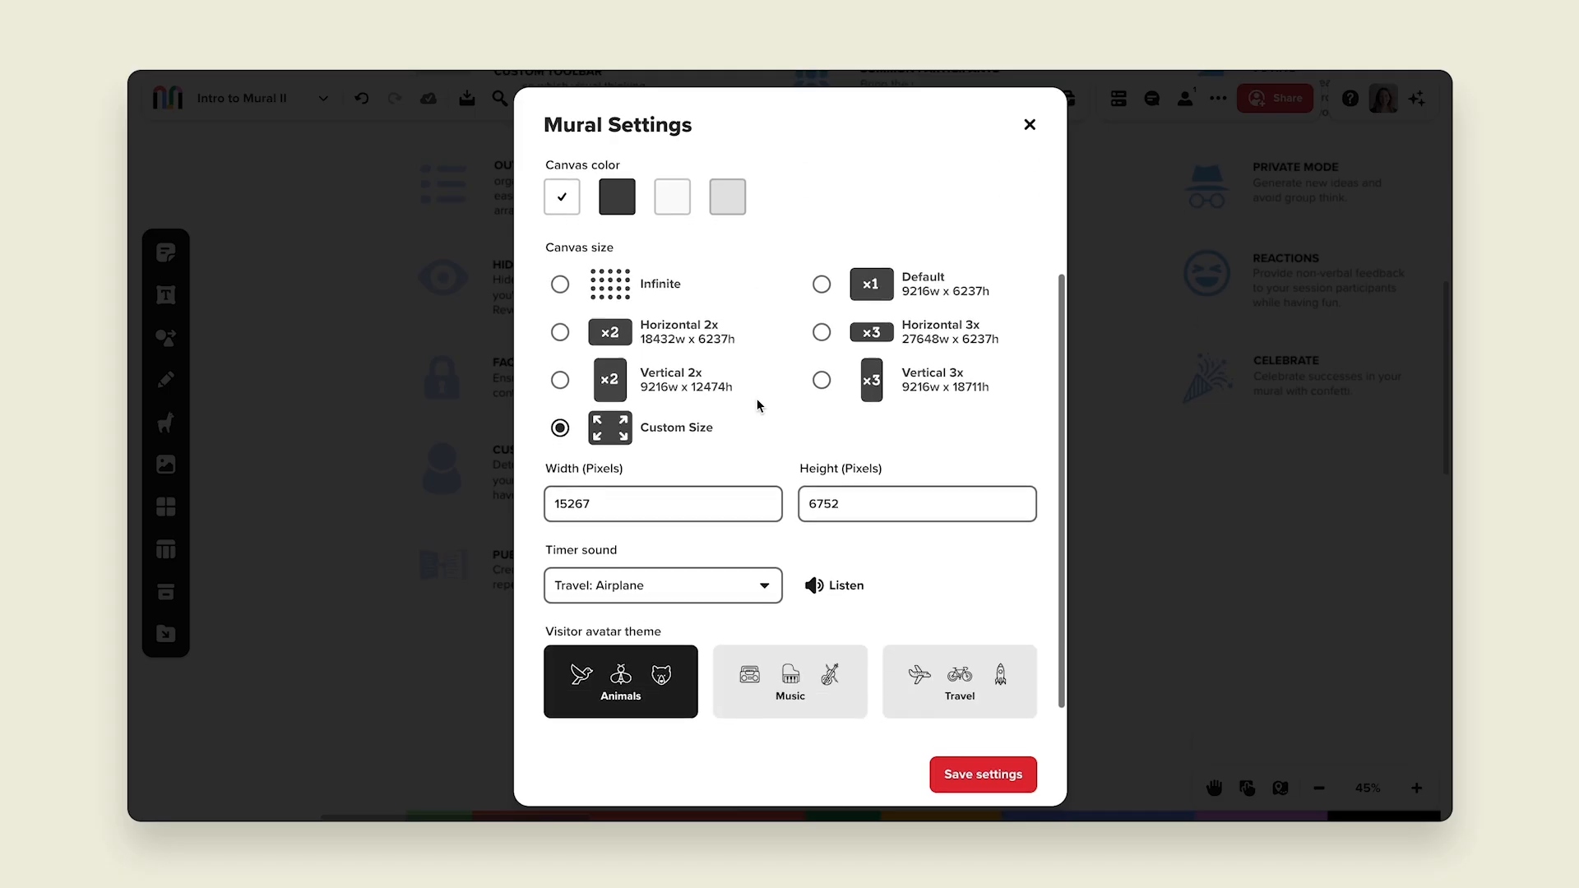
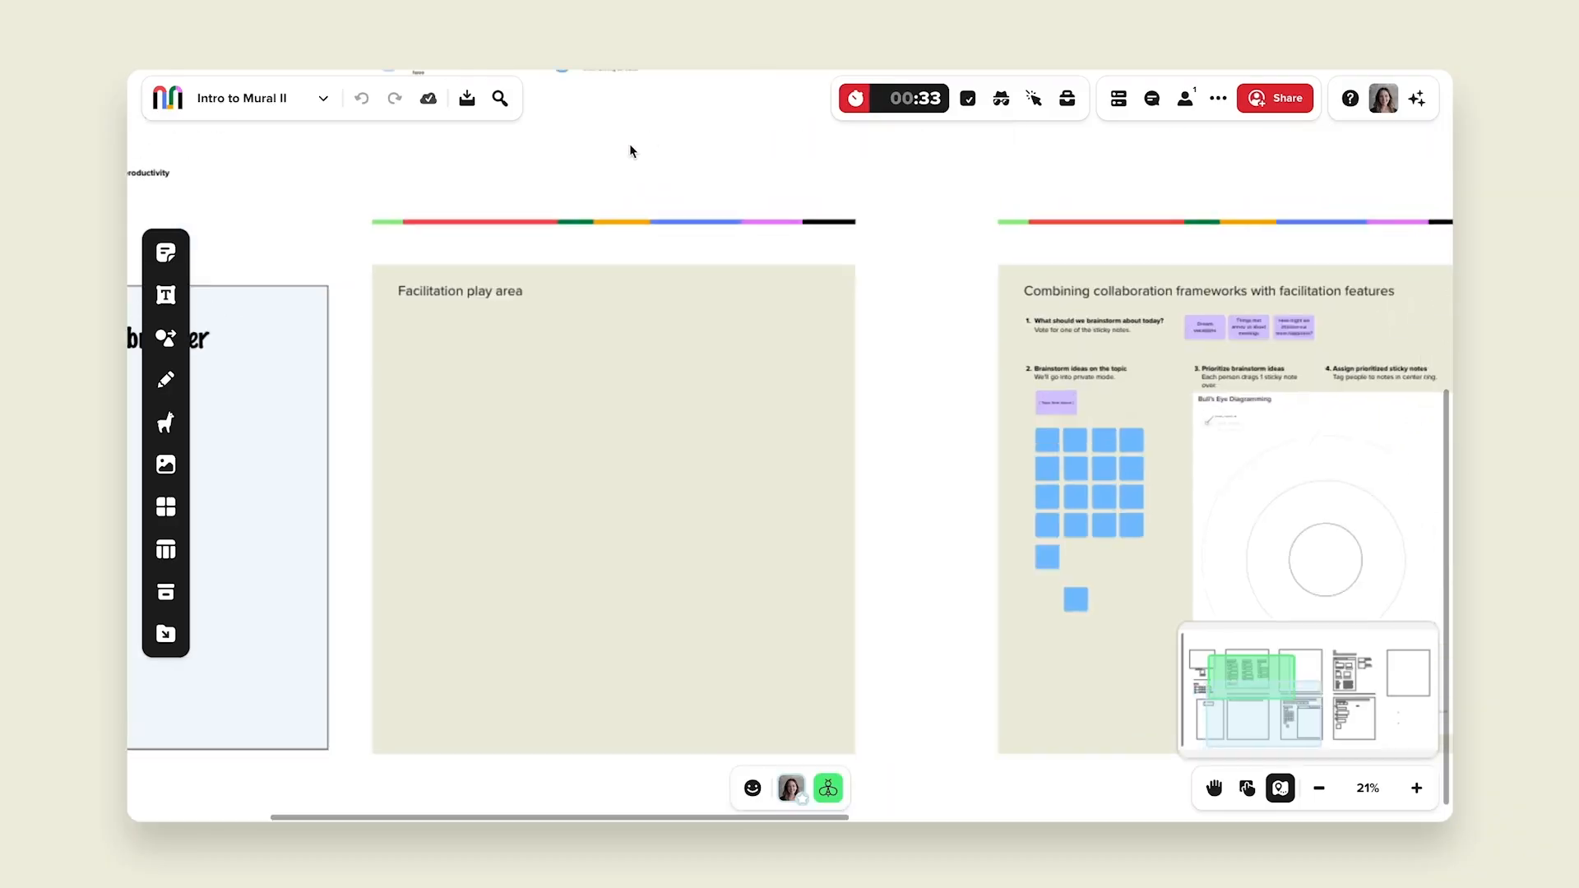
Step: Place a copy of the Facilitation play area heading inside the play area section
{"action": "mouse_move", "coordinate": [629, 143]}
{"action": "left_mouse_down"}
{"action": "mouse_move", "coordinate": [665, 38]}
{"action": "mouse_move", "coordinate": [654, 127]}
{"action": "left_mouse_up"}
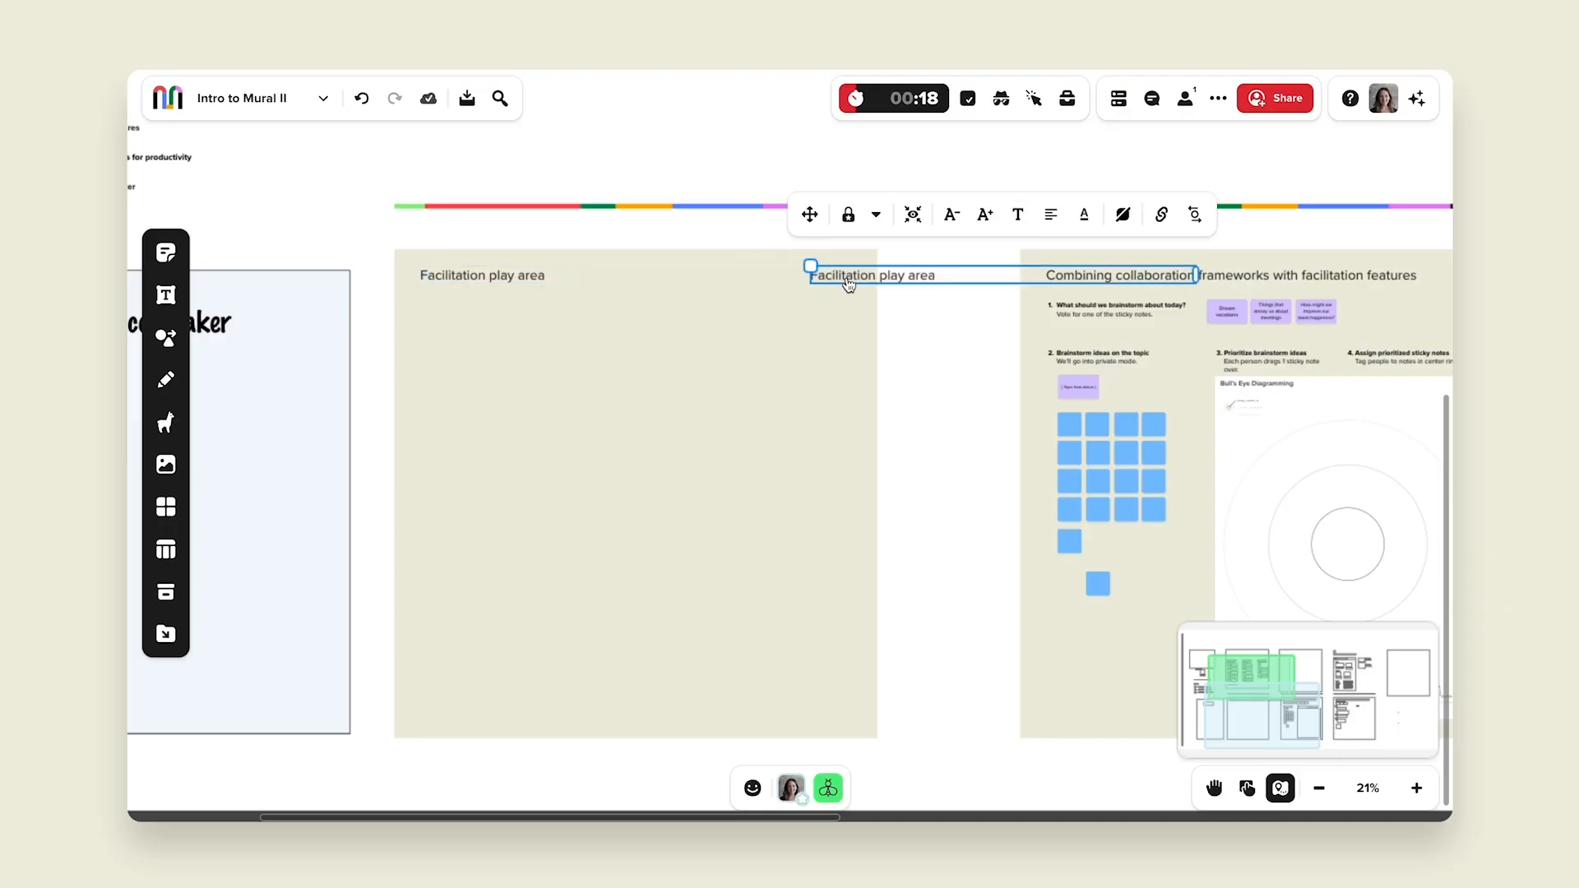
{"action": "left_click_drag", "start_coordinate": [848, 283], "coordinate": [457, 334]}
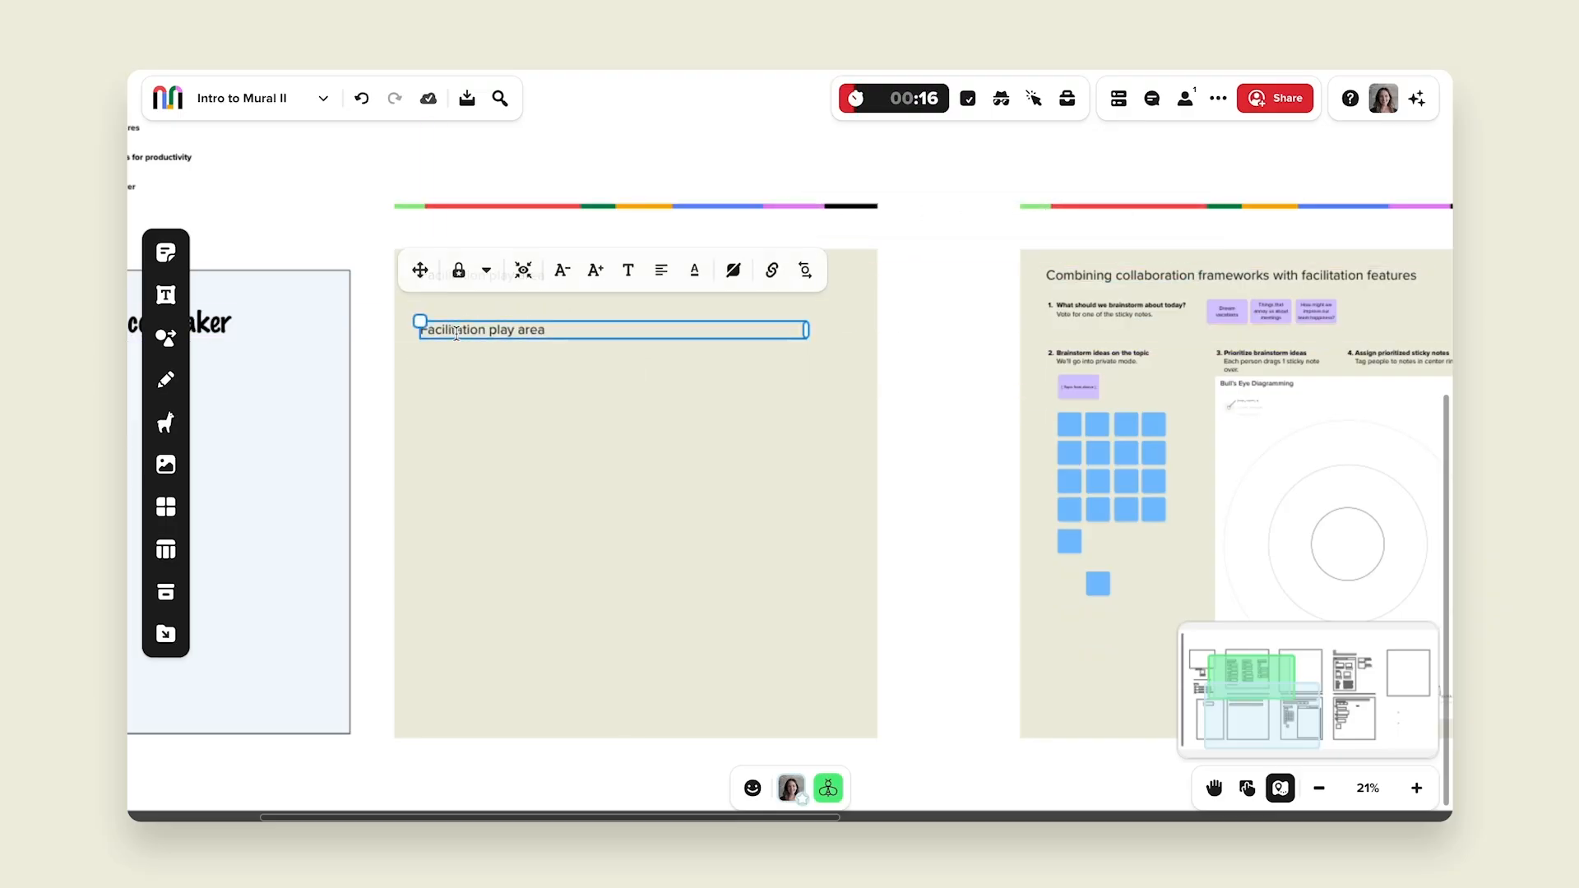
Step: Rewrite the copied text as "What is your favorite dessert?" and make it bold
{"action": "double_click", "coordinate": [456, 334]}
{"action": "type", "text": "What is your favorite dessert?"}
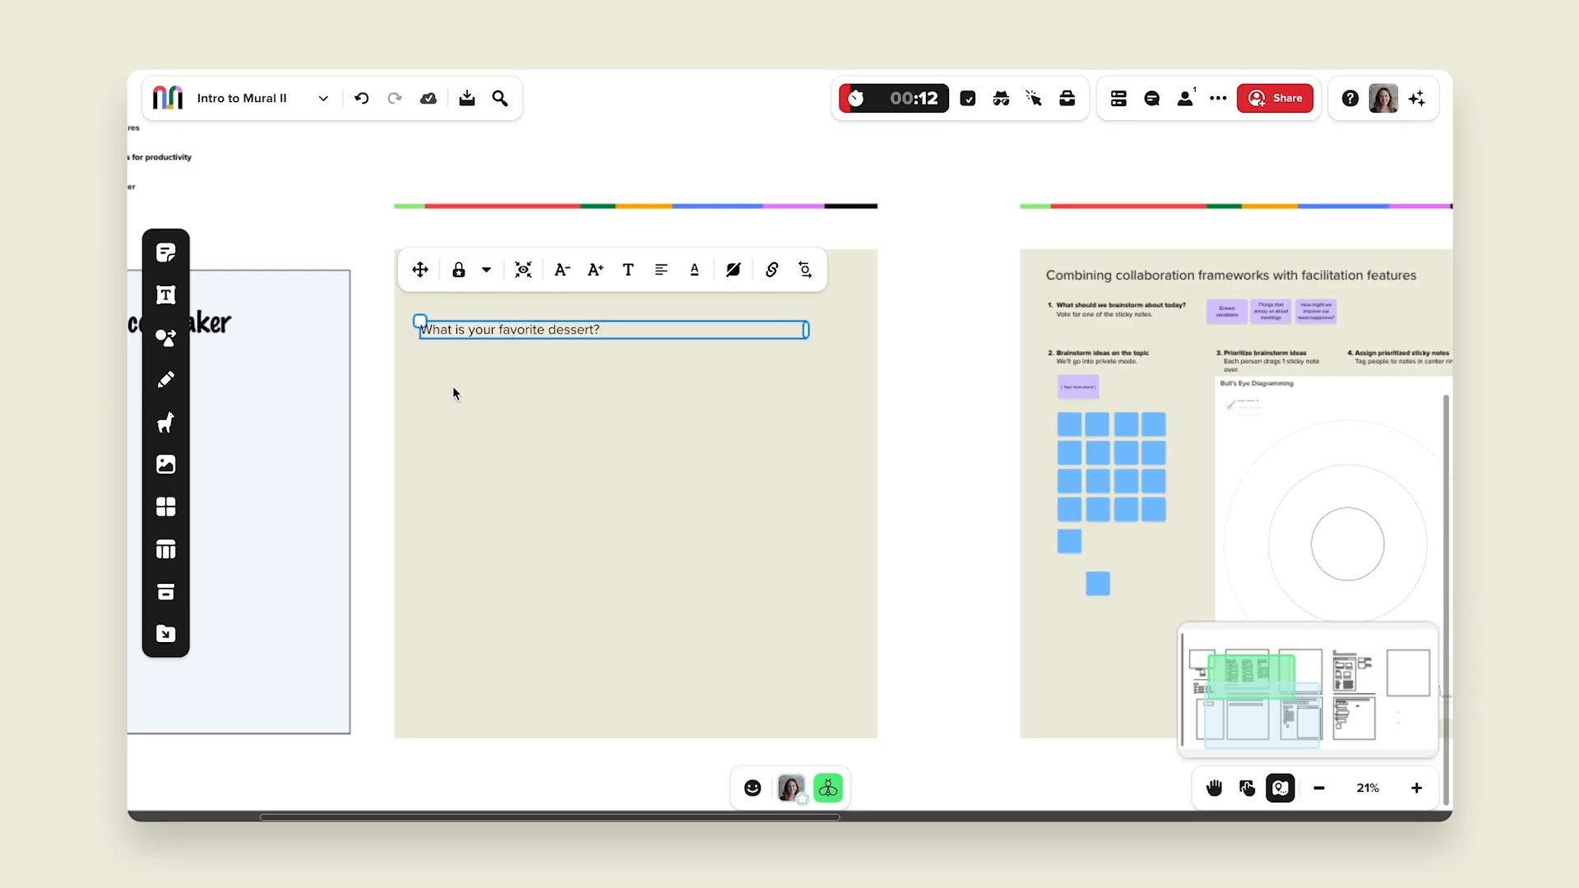
{"action": "left_click", "coordinate": [452, 393]}
{"action": "left_click", "coordinate": [466, 329]}
{"action": "left_click", "coordinate": [629, 270]}
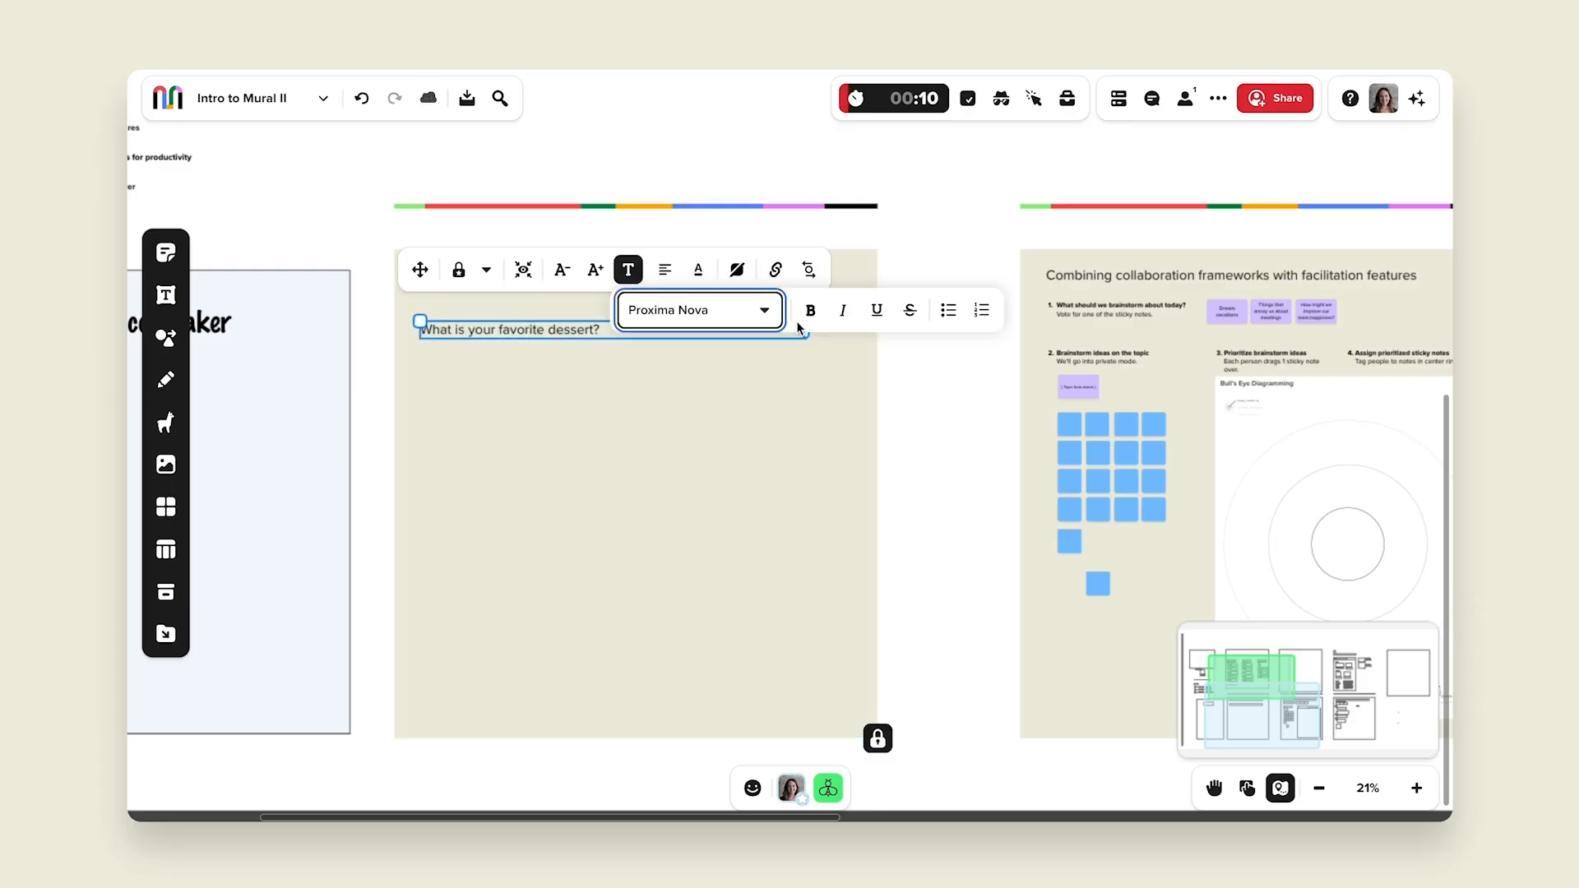
{"action": "left_click", "coordinate": [810, 310]}
{"action": "key", "text": "Escape"}
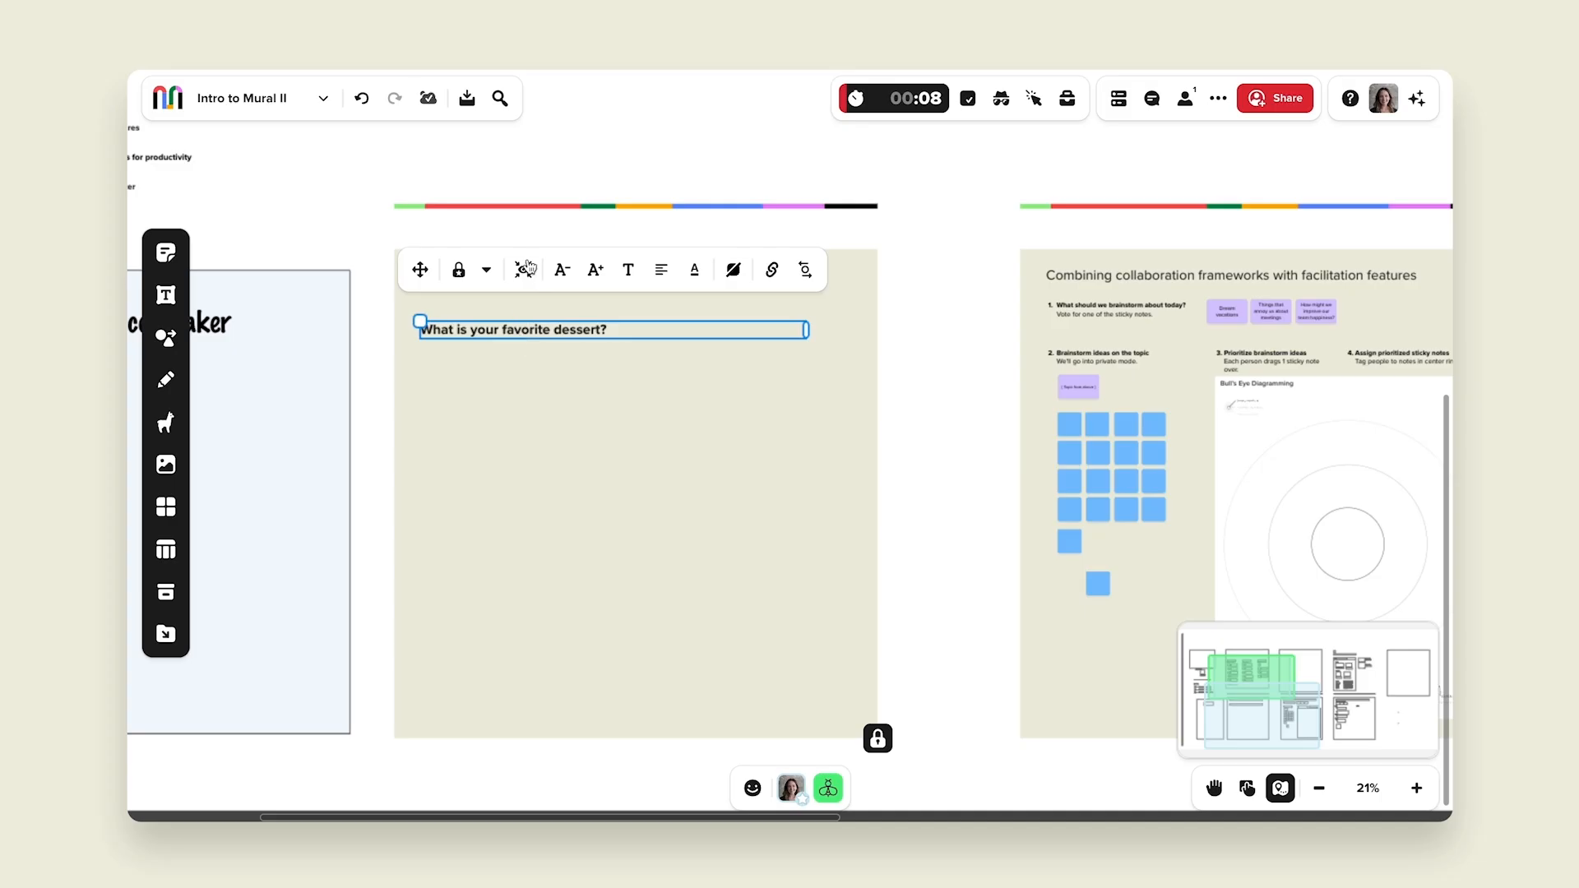
Step: Search the image library for "cookies" and add a cookie photo below the question
{"action": "left_click", "coordinate": [505, 405]}
{"action": "scroll", "coordinate": [486, 362], "scroll_direction": "up", "scroll_amount": 3}
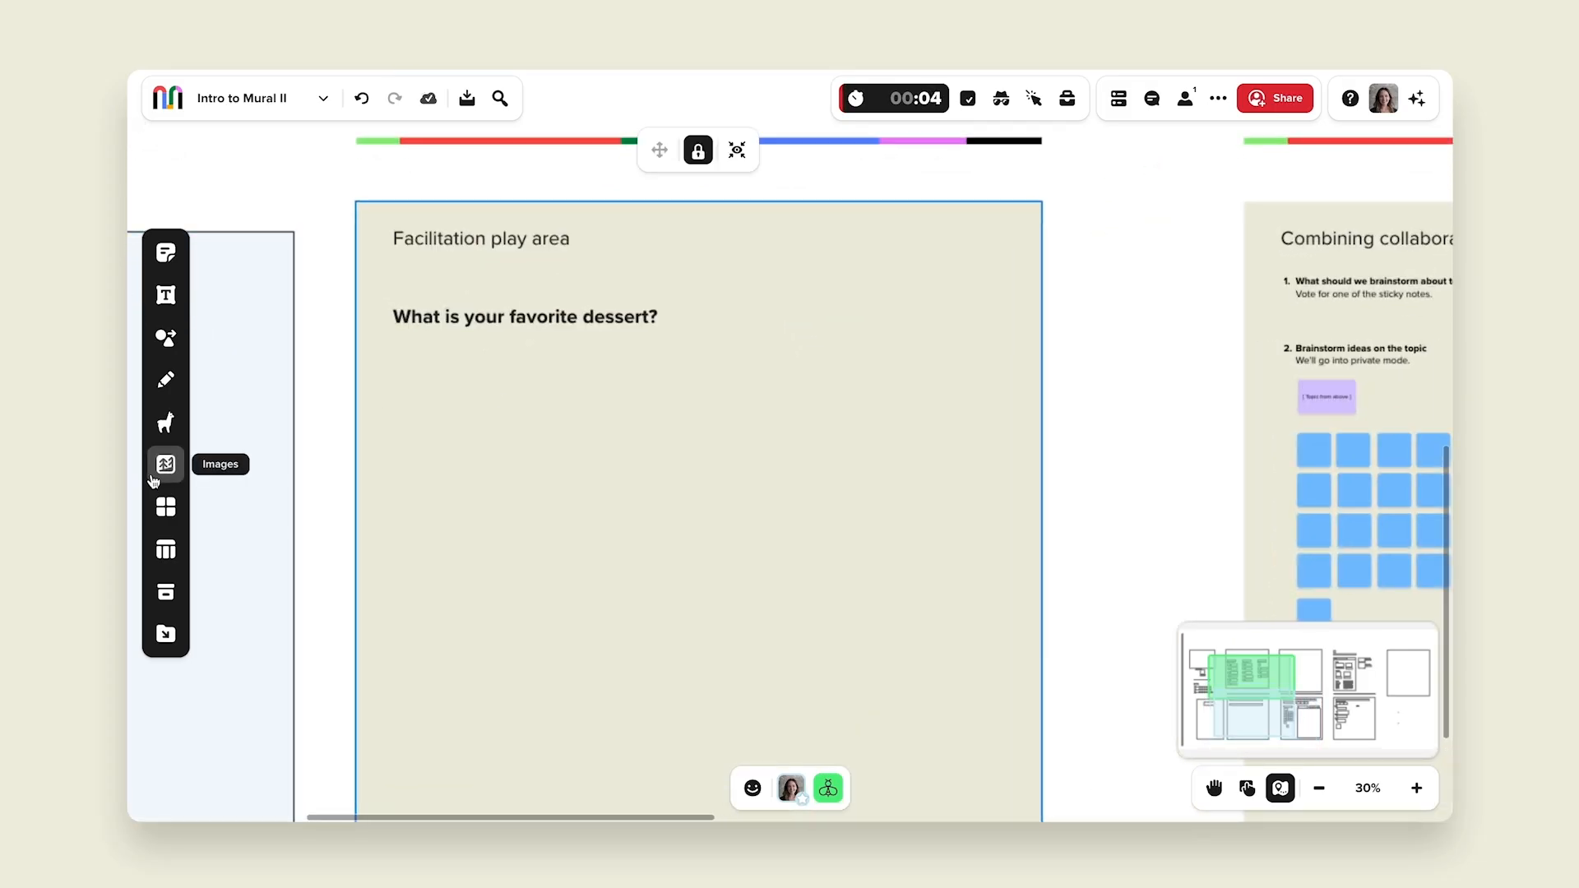
{"action": "left_click", "coordinate": [154, 478]}
{"action": "type", "text": "cookies"}
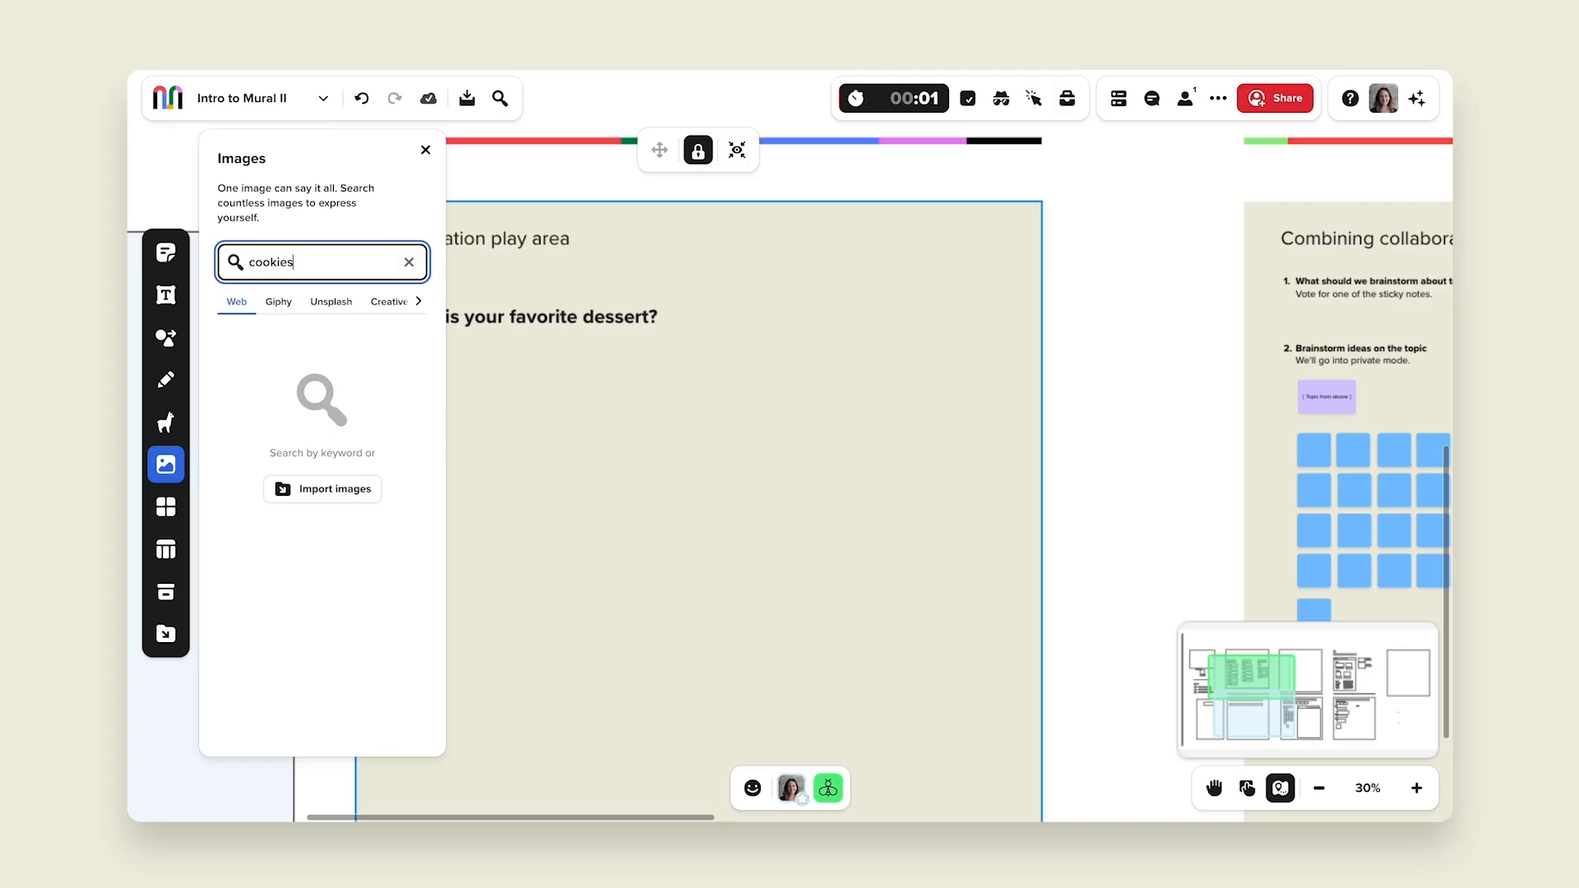
{"action": "key", "text": "Return"}
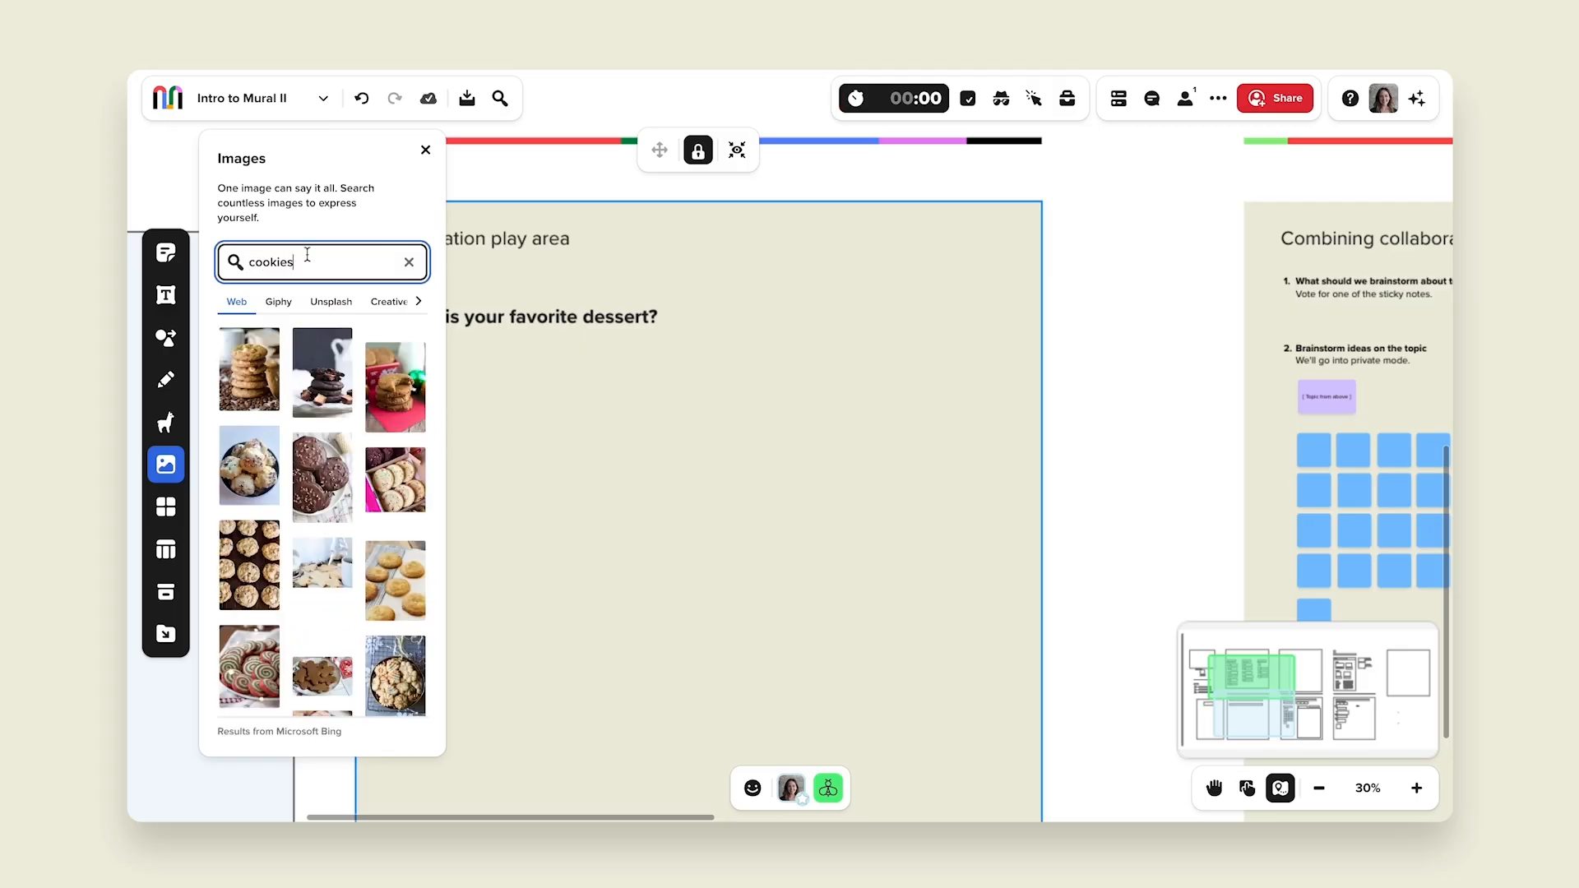
{"action": "left_click", "coordinate": [335, 393]}
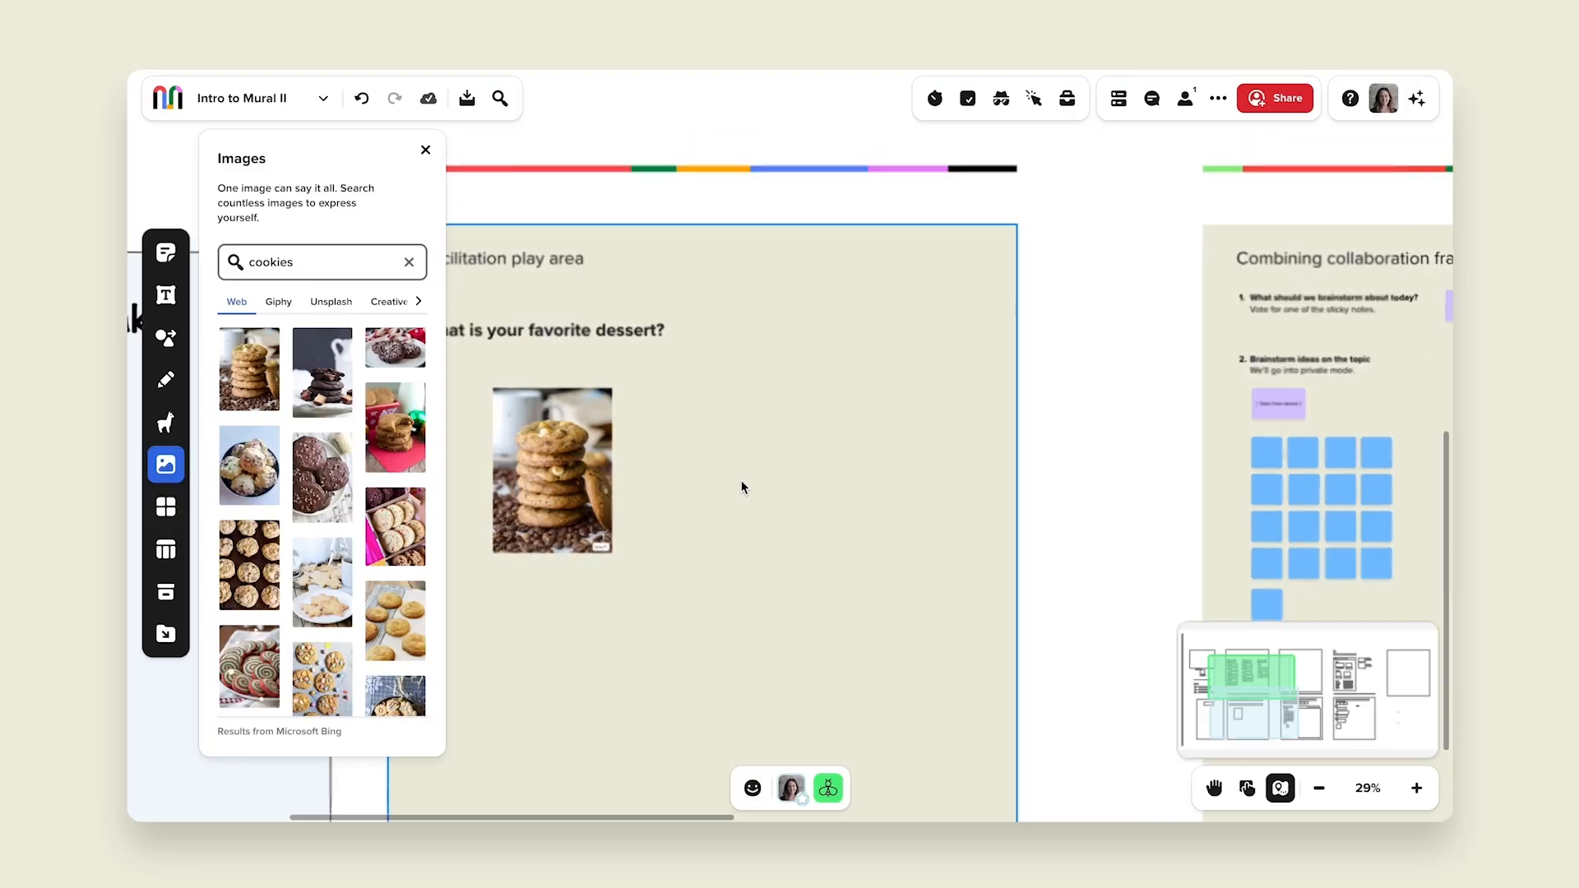
Step: Search images for "pie" and add a pie photo beside the cookies
{"action": "scroll", "coordinate": [742, 480], "scroll_direction": "down", "scroll_amount": 3}
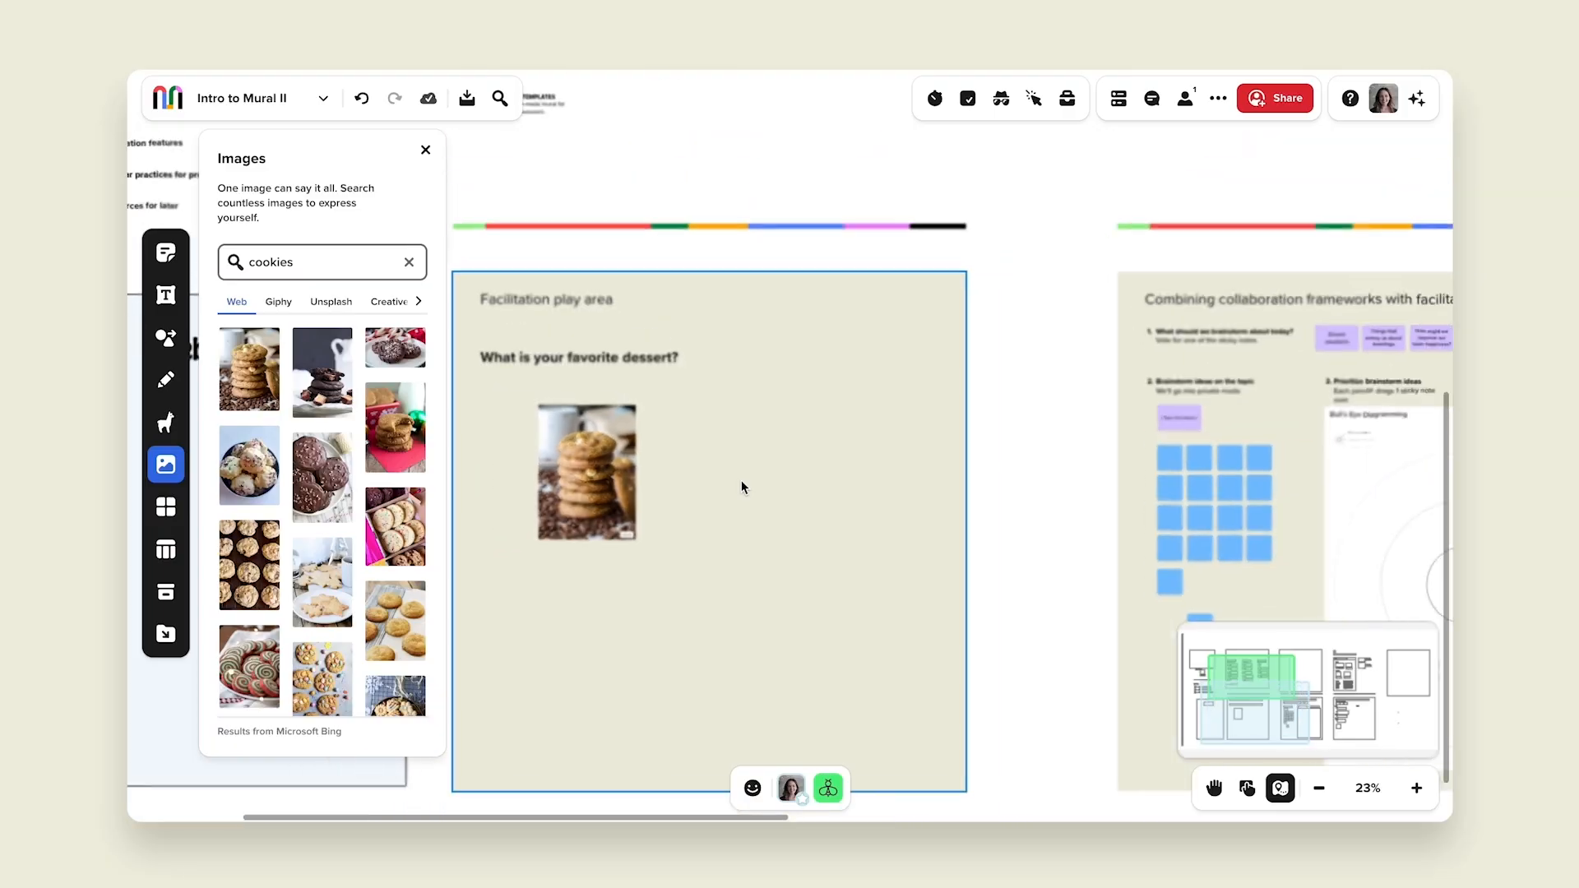
{"action": "left_click", "coordinate": [741, 480]}
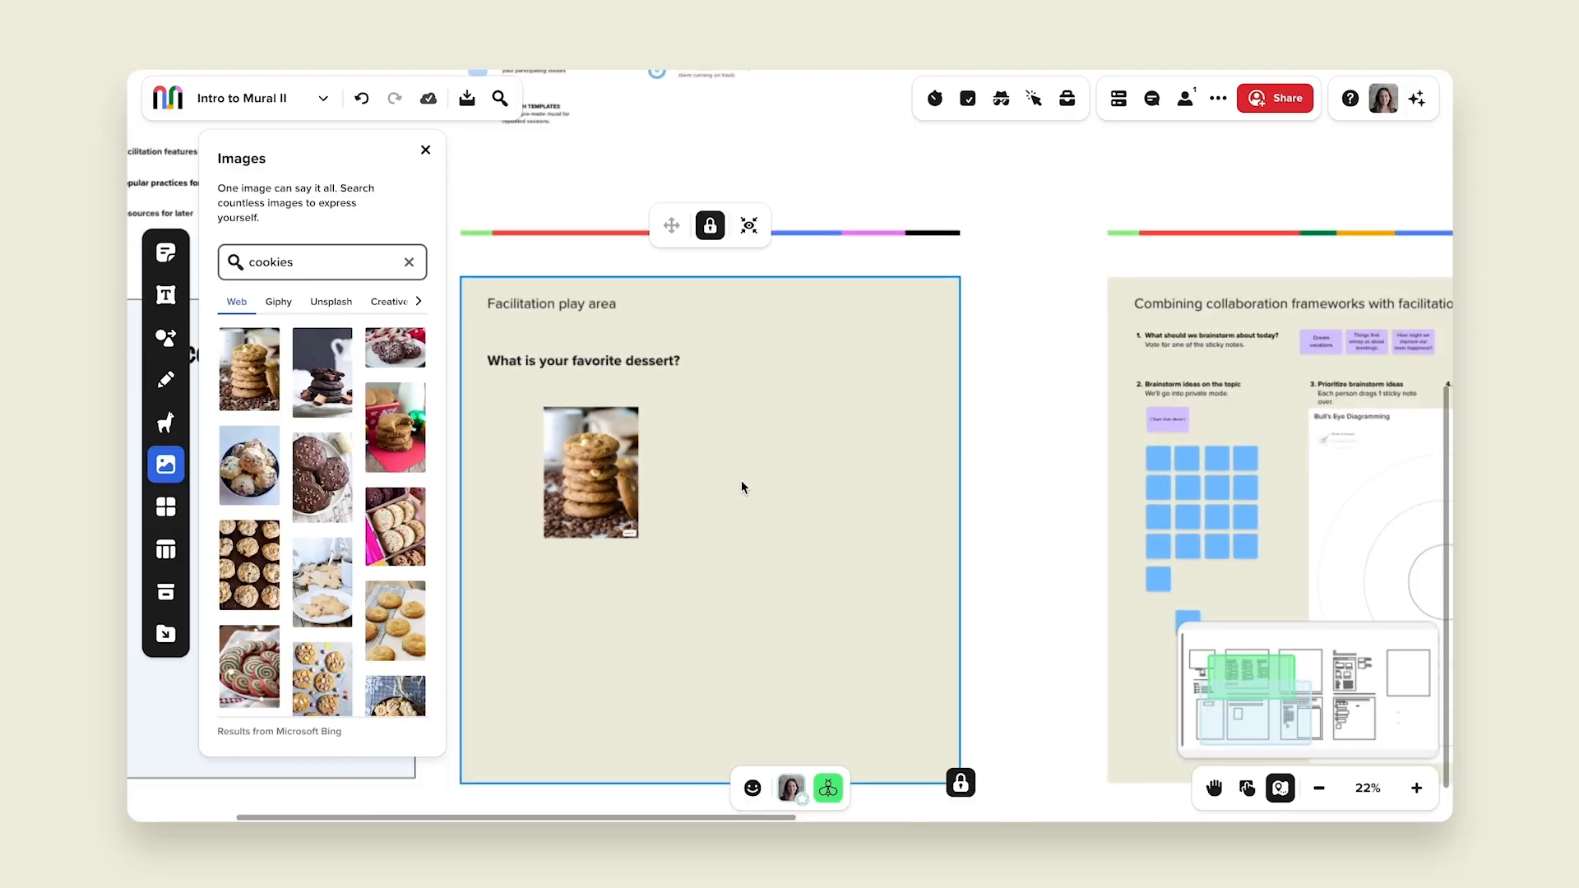
{"action": "left_click", "coordinate": [327, 261]}
{"action": "key", "text": "ctrl+a"}
{"action": "type", "text": "p"}
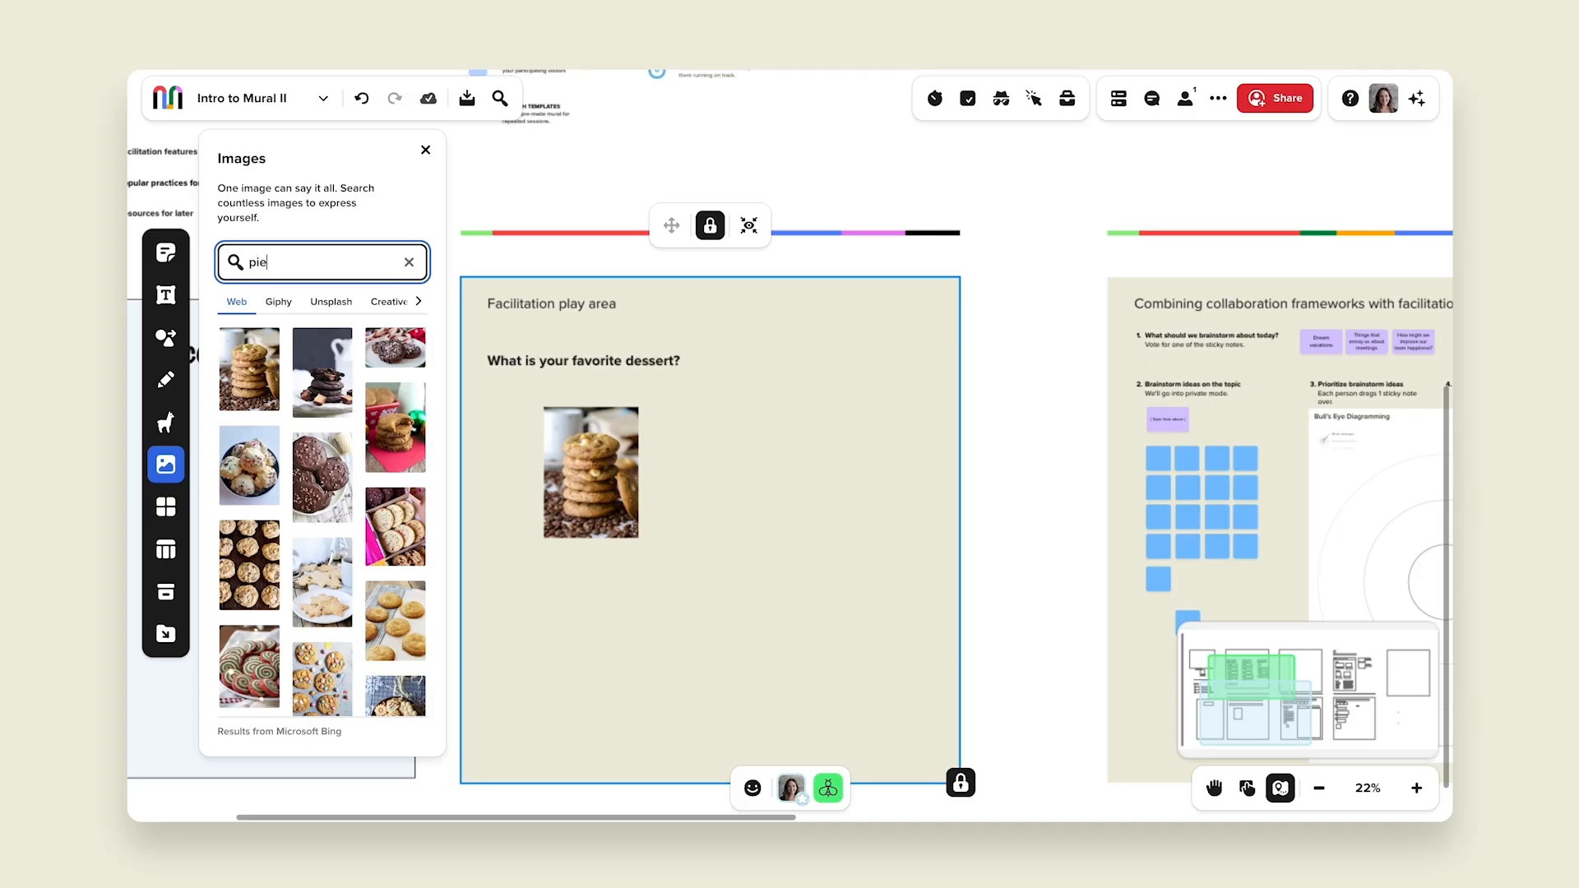
{"action": "left_click", "coordinate": [234, 367]}
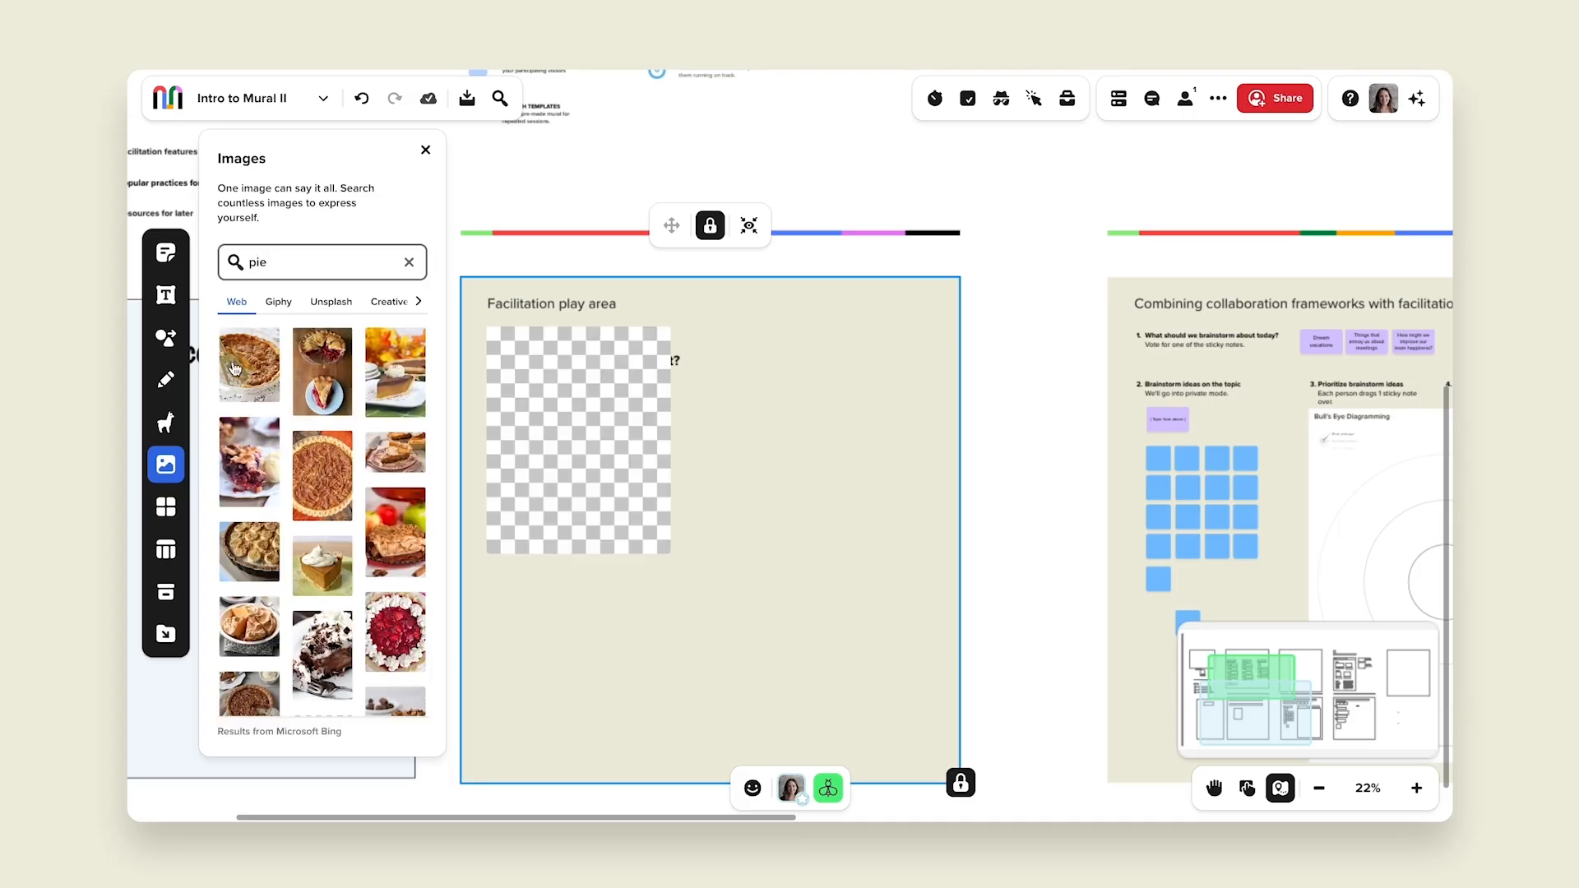
Step: Search images for "cake", place a cake photo next to the pie, and close the images panel
{"action": "double_click", "coordinate": [276, 259]}
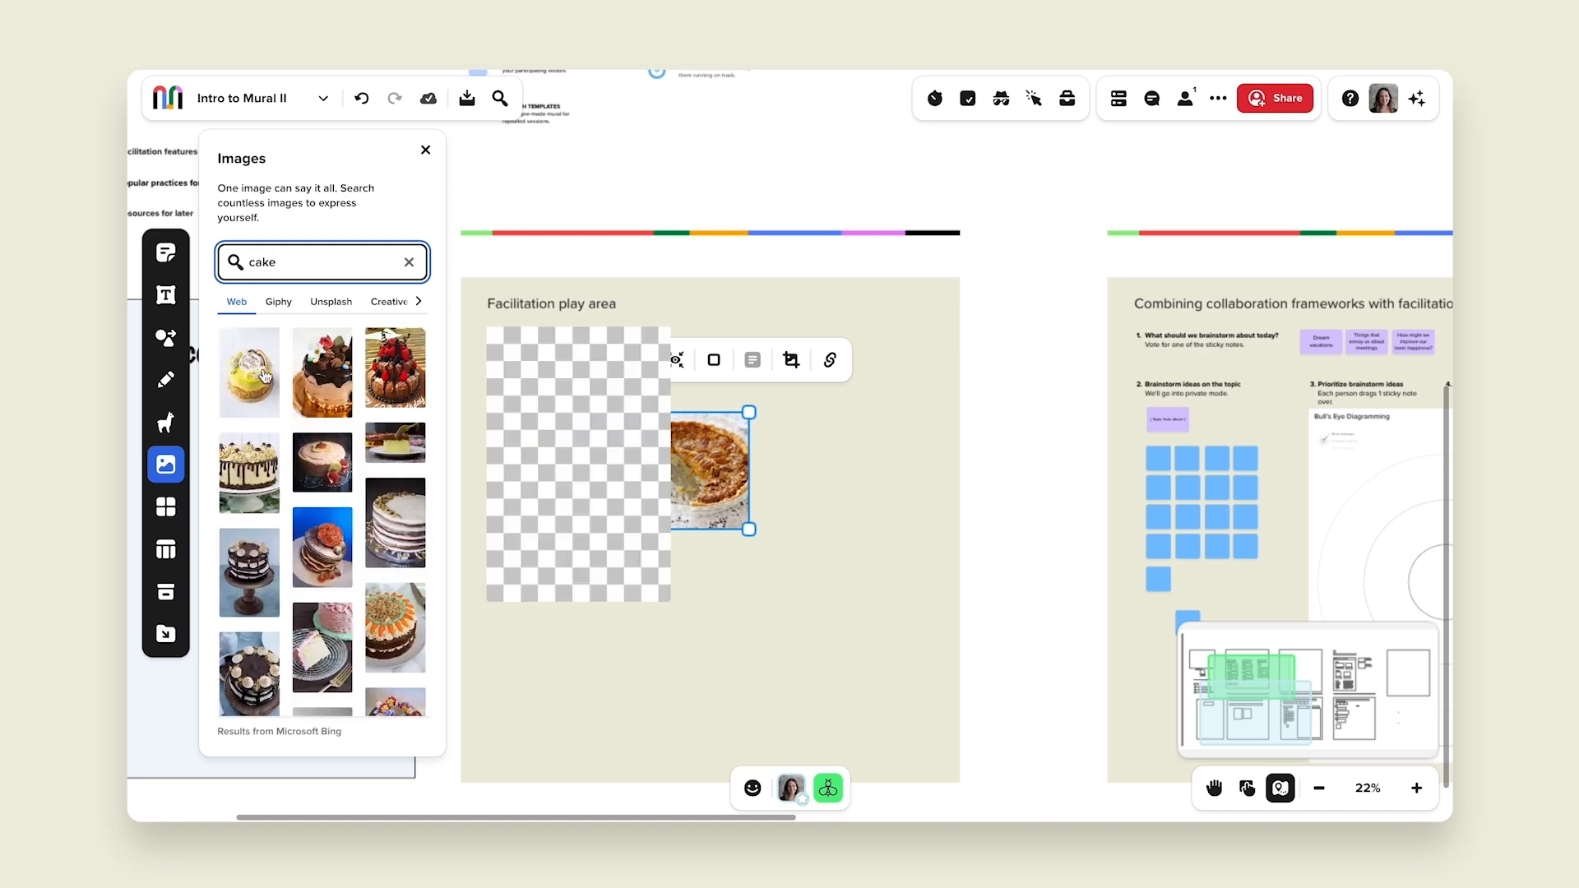
{"action": "left_click_drag", "start_coordinate": [258, 372], "coordinate": [822, 491]}
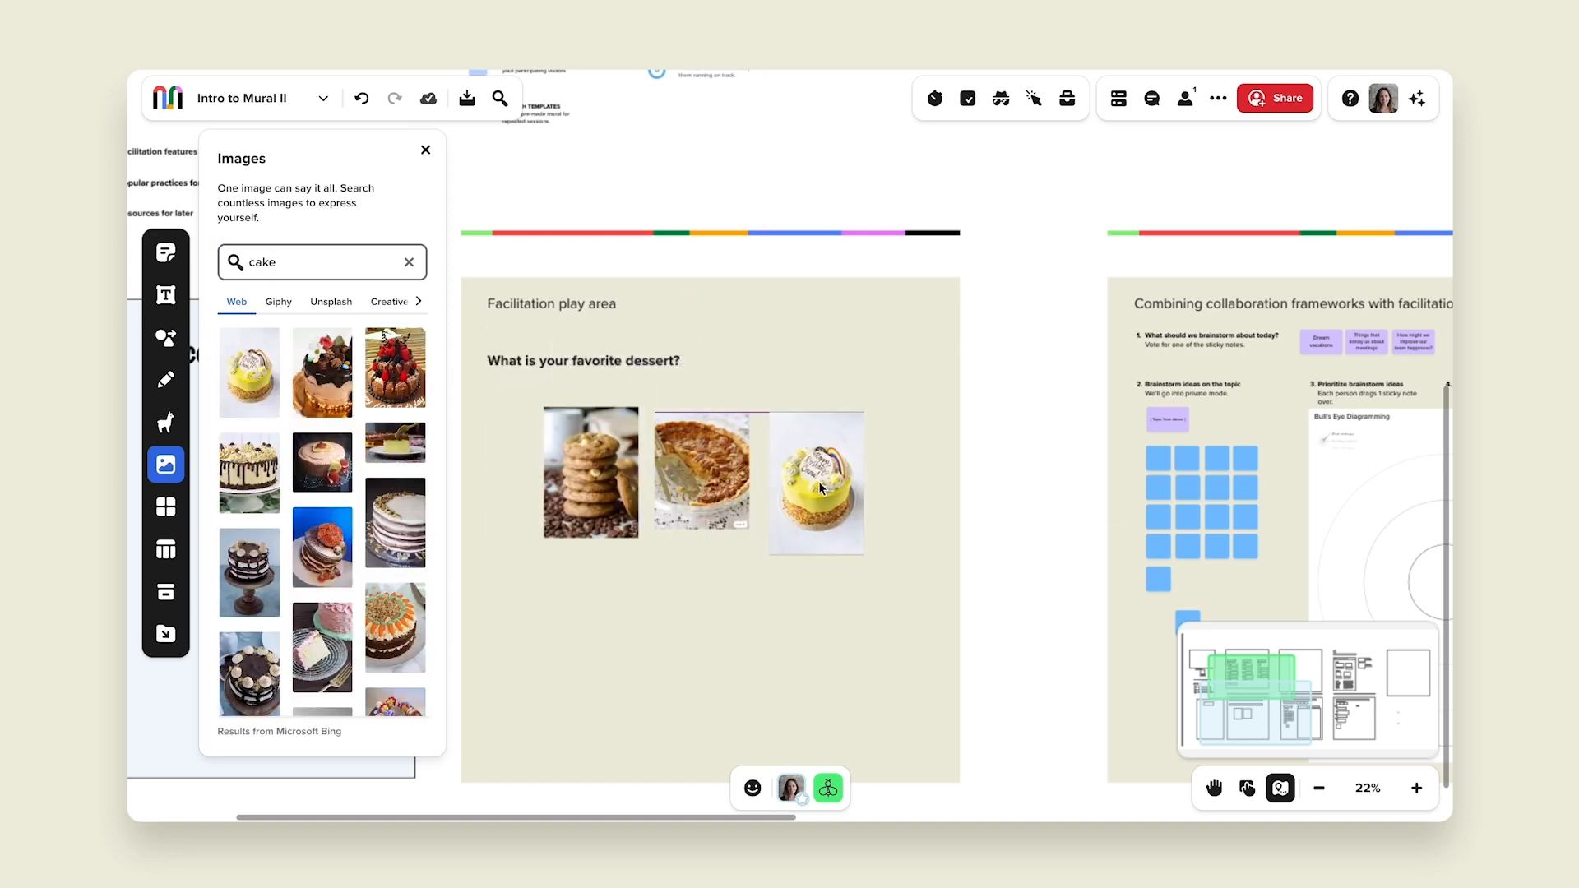
{"action": "left_click", "coordinate": [662, 603]}
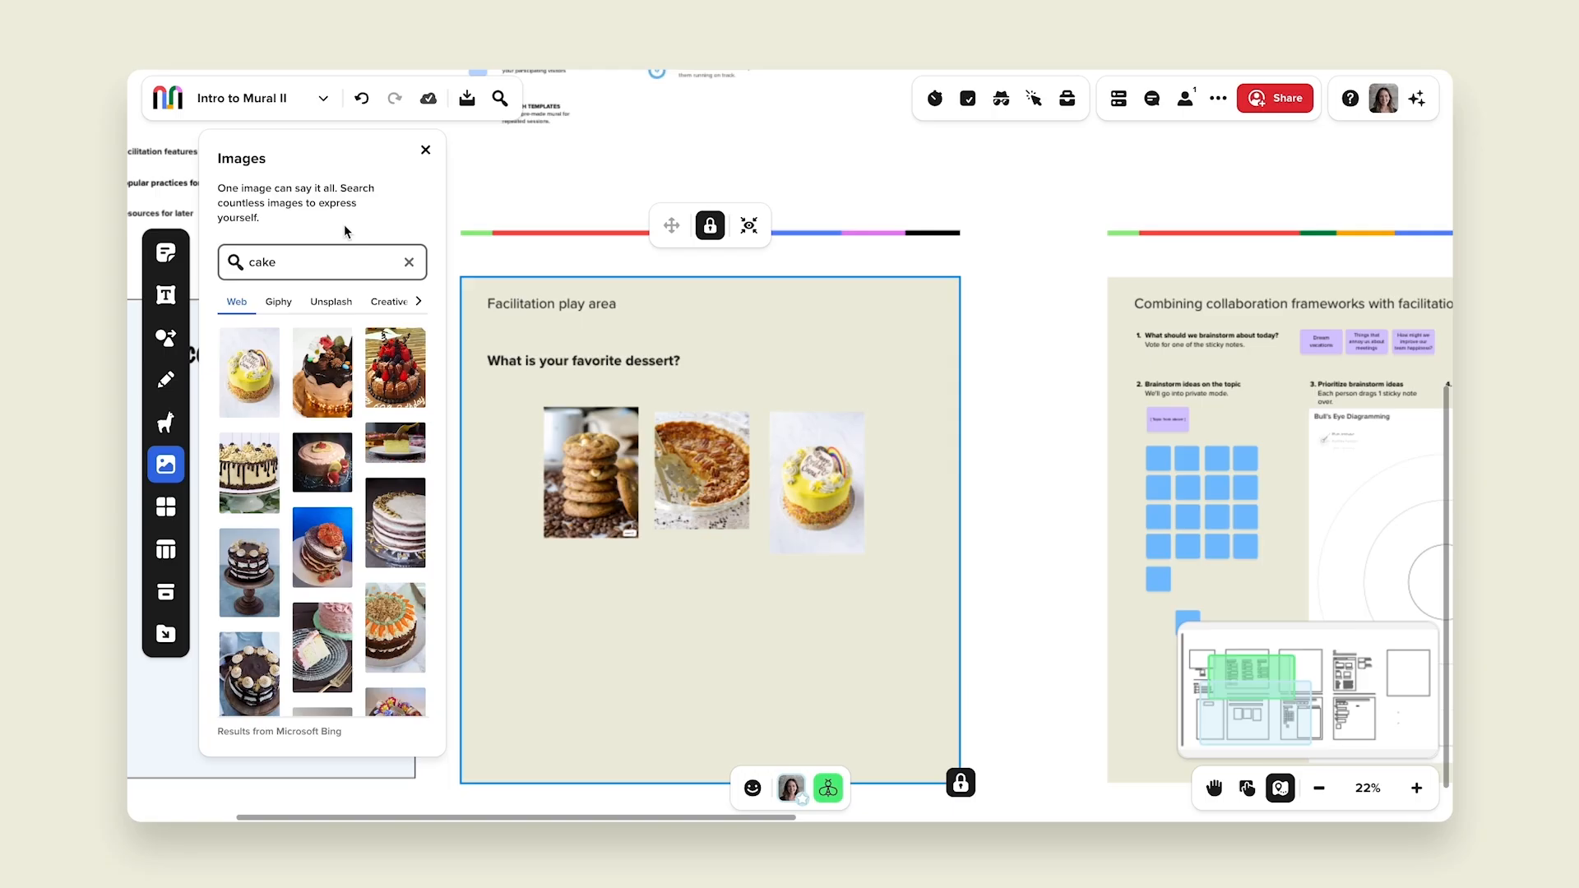
{"action": "left_click", "coordinate": [426, 150]}
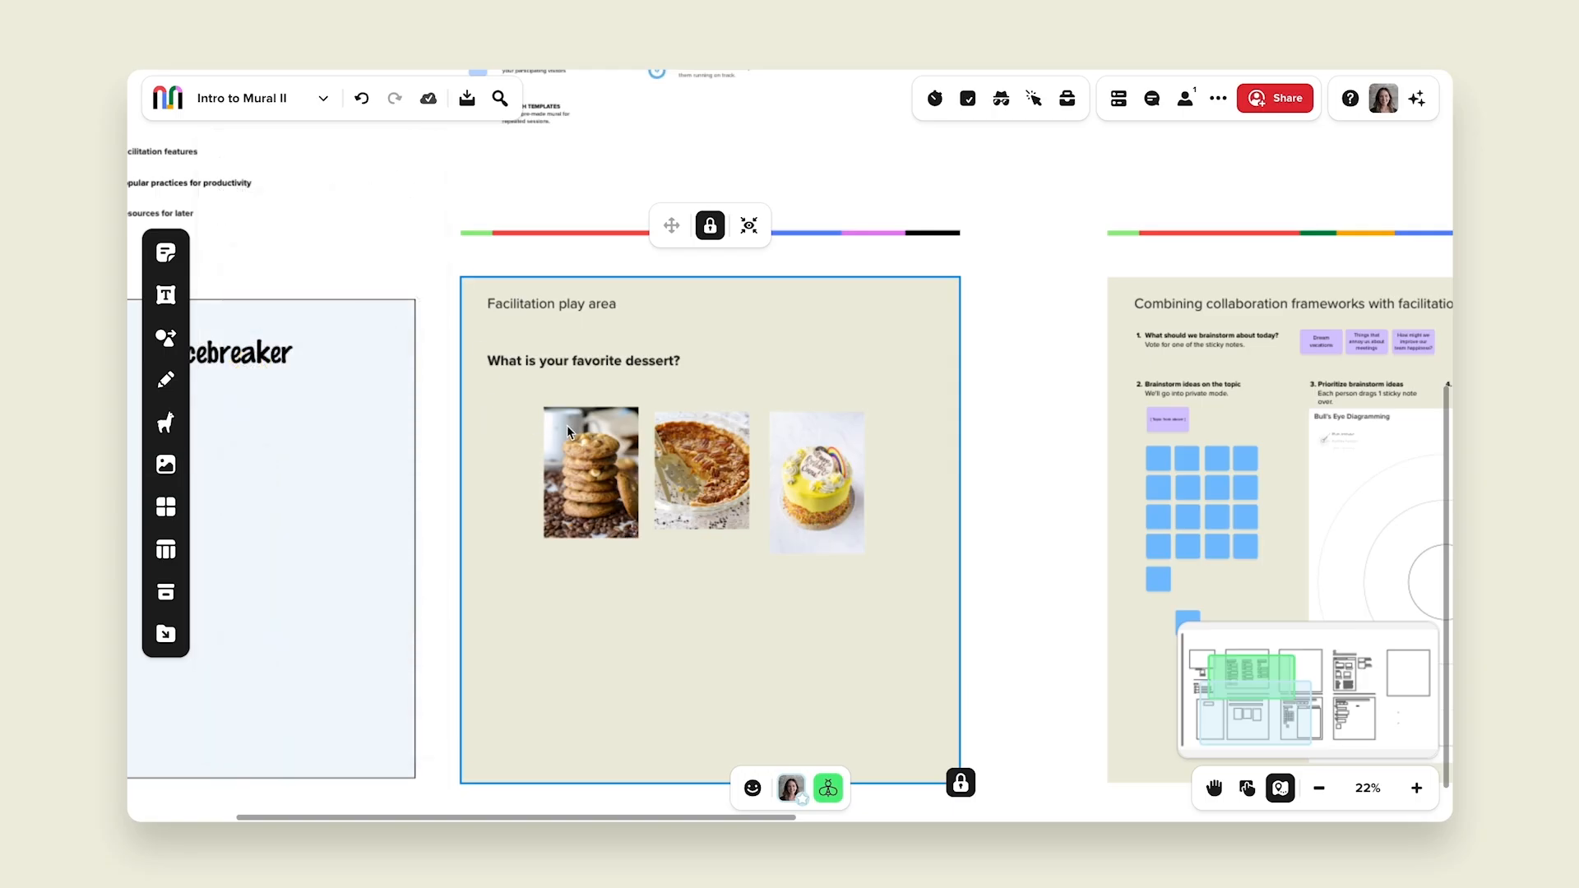
Step: Start a voting session named "Favorite Dessert" with 1 vote on images in the selected section
{"action": "left_click", "coordinate": [968, 102]}
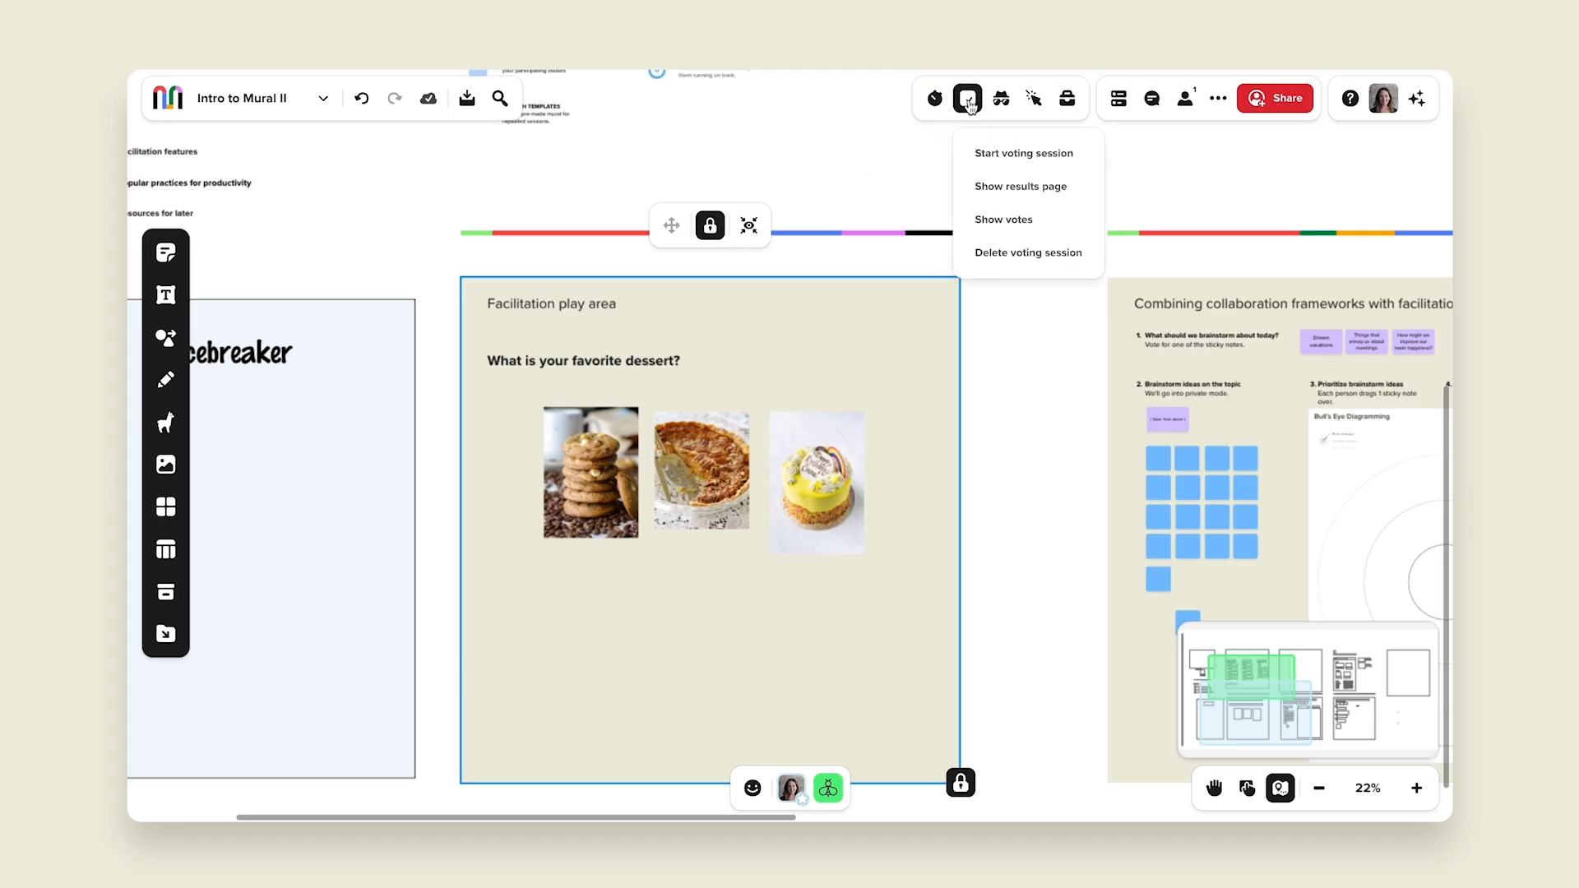
{"action": "left_click", "coordinate": [1000, 153]}
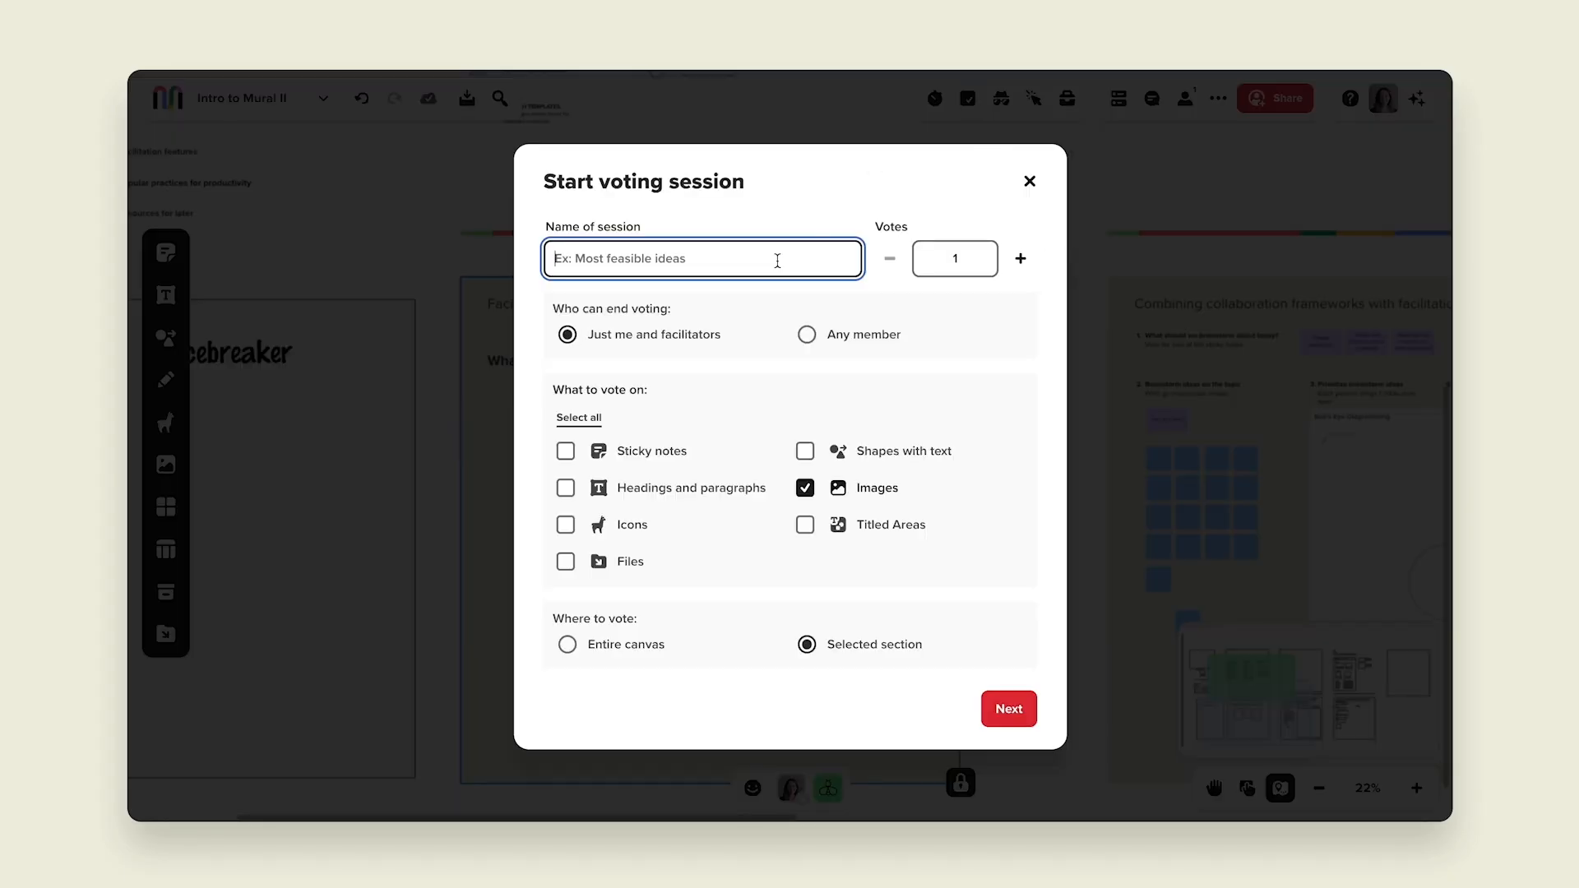
{"action": "type", "text": "Favorite Dessert"}
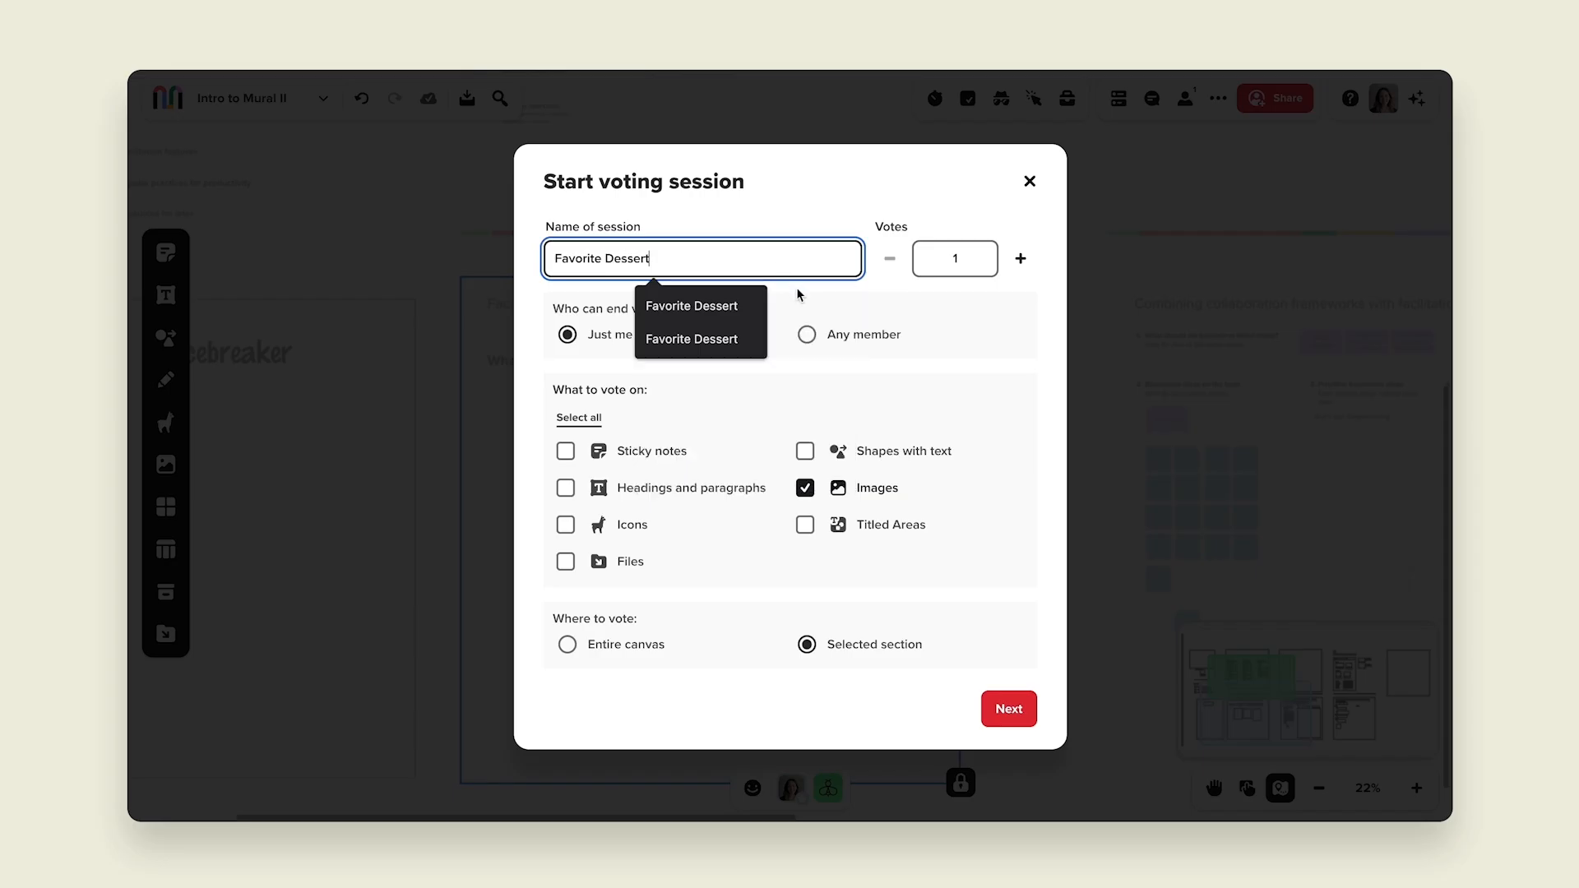
{"action": "left_click", "coordinate": [728, 315]}
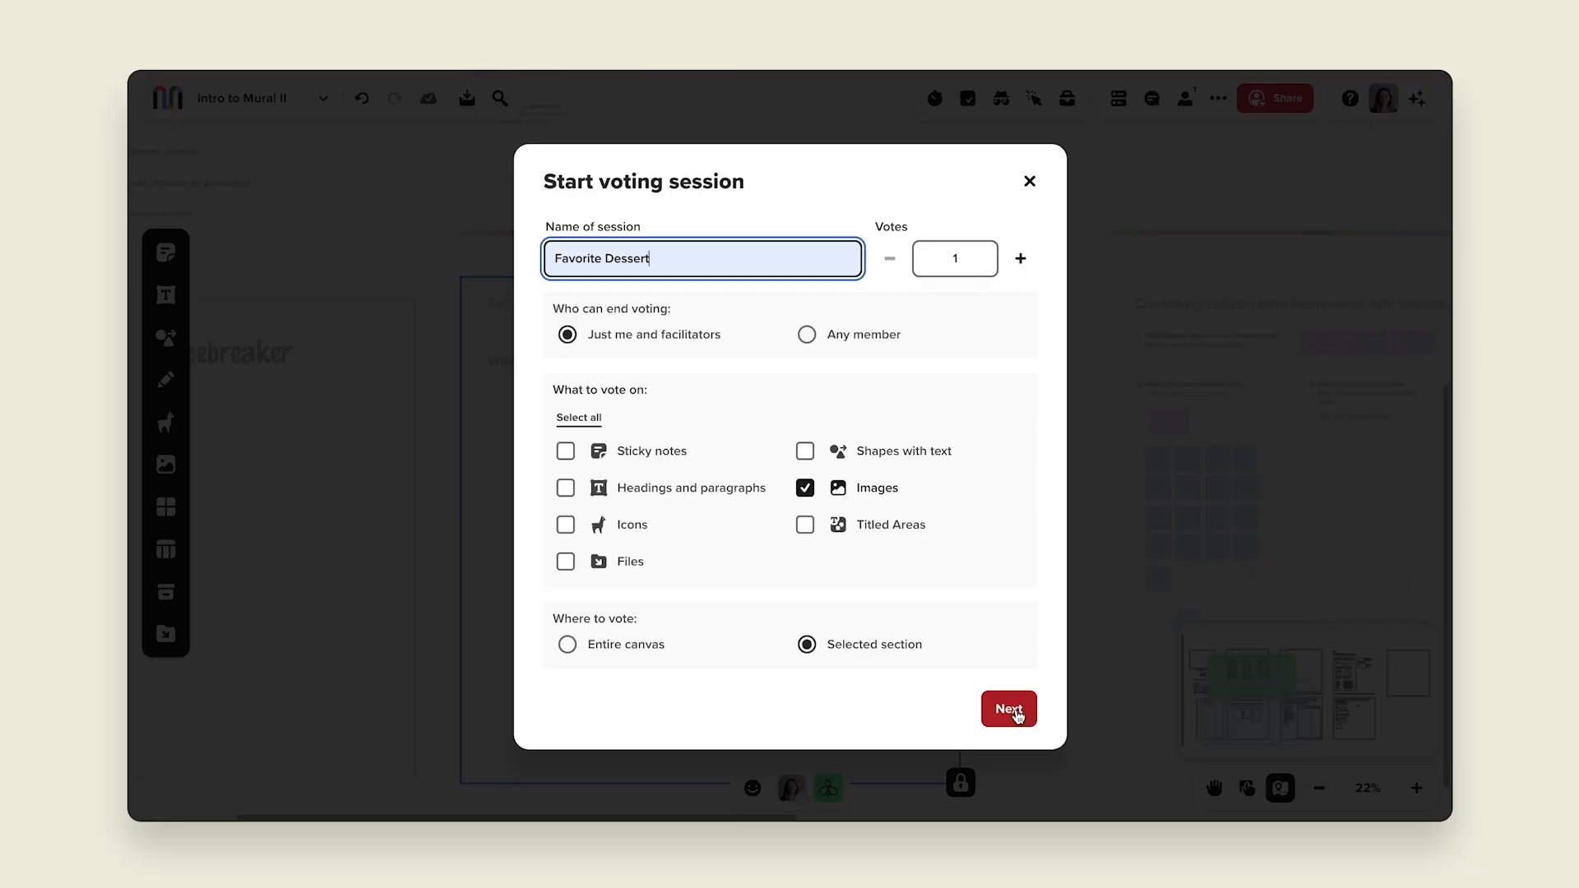
{"action": "left_click", "coordinate": [1013, 709]}
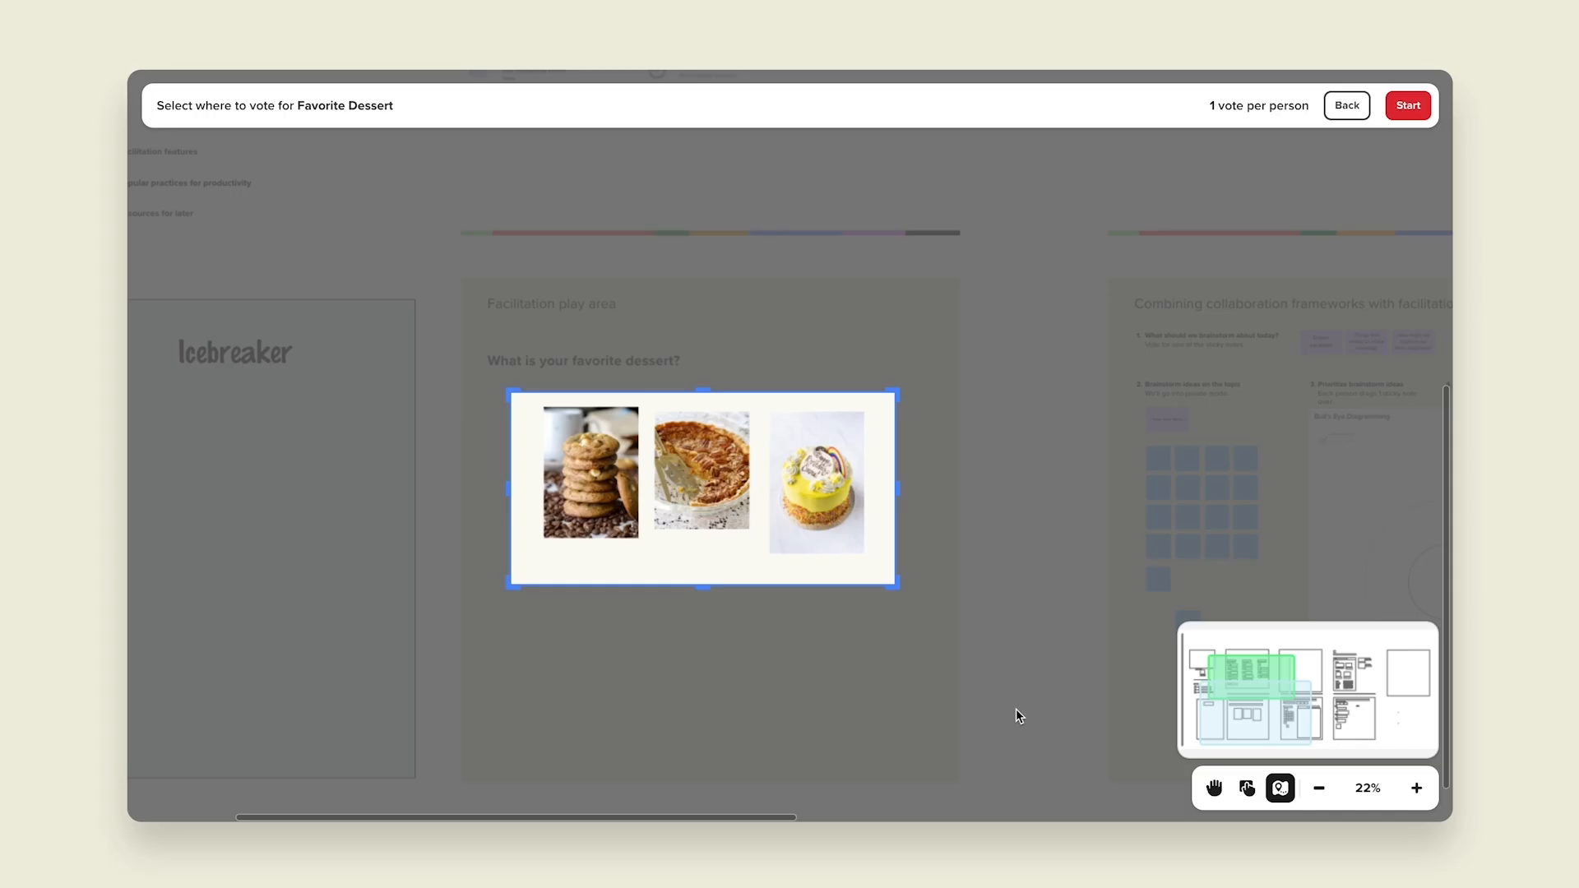
Step: Fit the voting area around the three dessert images and start the session
{"action": "left_click_drag", "start_coordinate": [728, 593], "coordinate": [709, 562]}
{"action": "left_click_drag", "start_coordinate": [893, 484], "coordinate": [886, 484]}
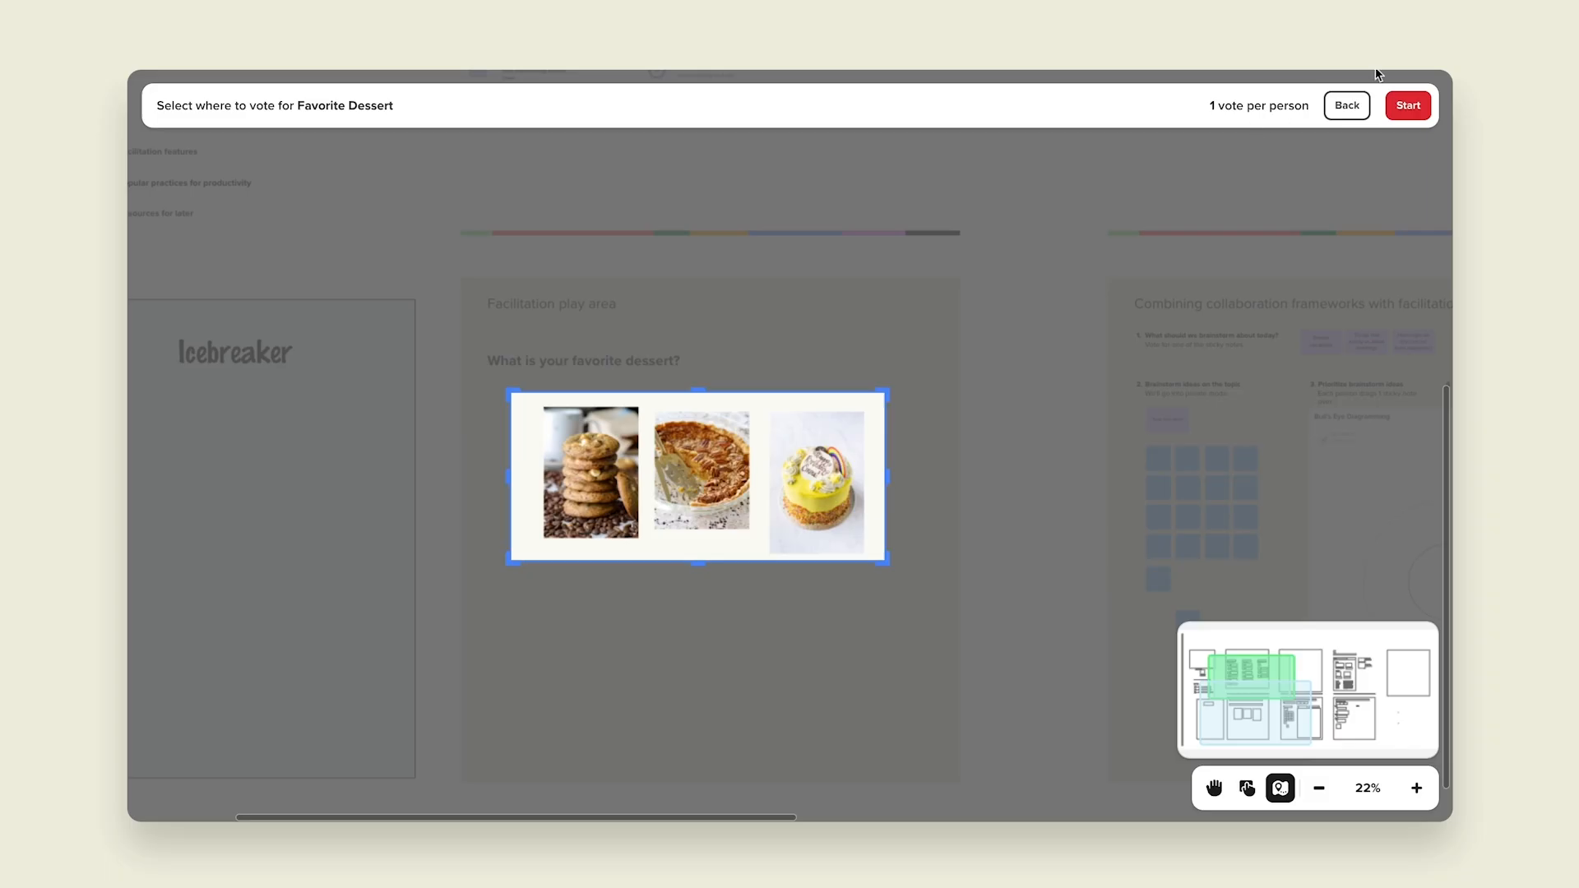
{"action": "left_click", "coordinate": [1406, 105]}
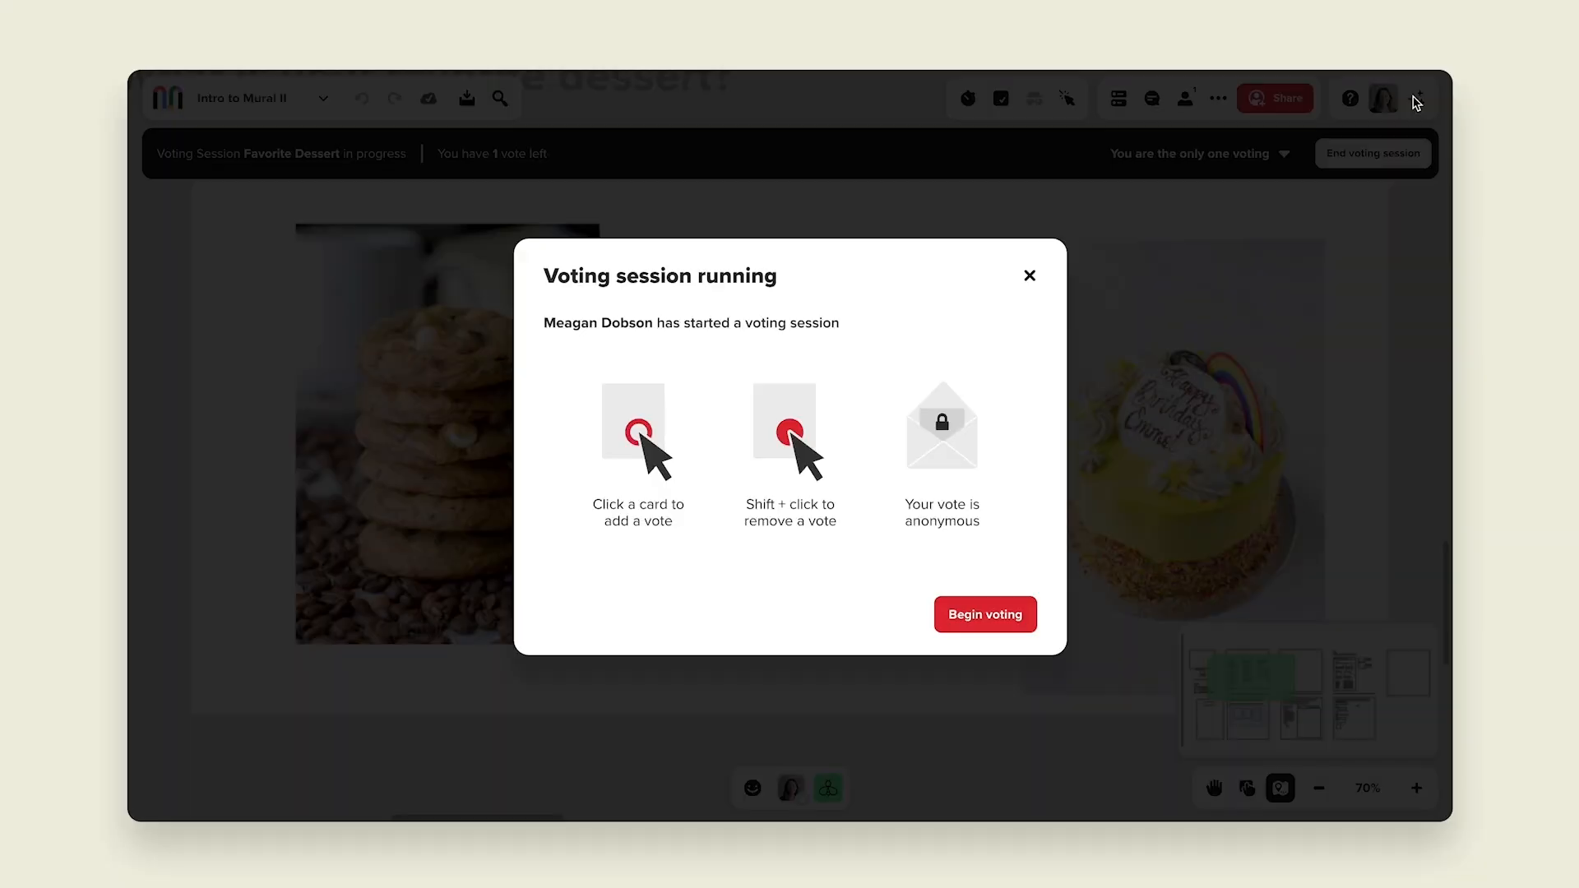
Step: Begin voting and cast the vote on the cookie image
{"action": "left_click", "coordinate": [999, 619]}
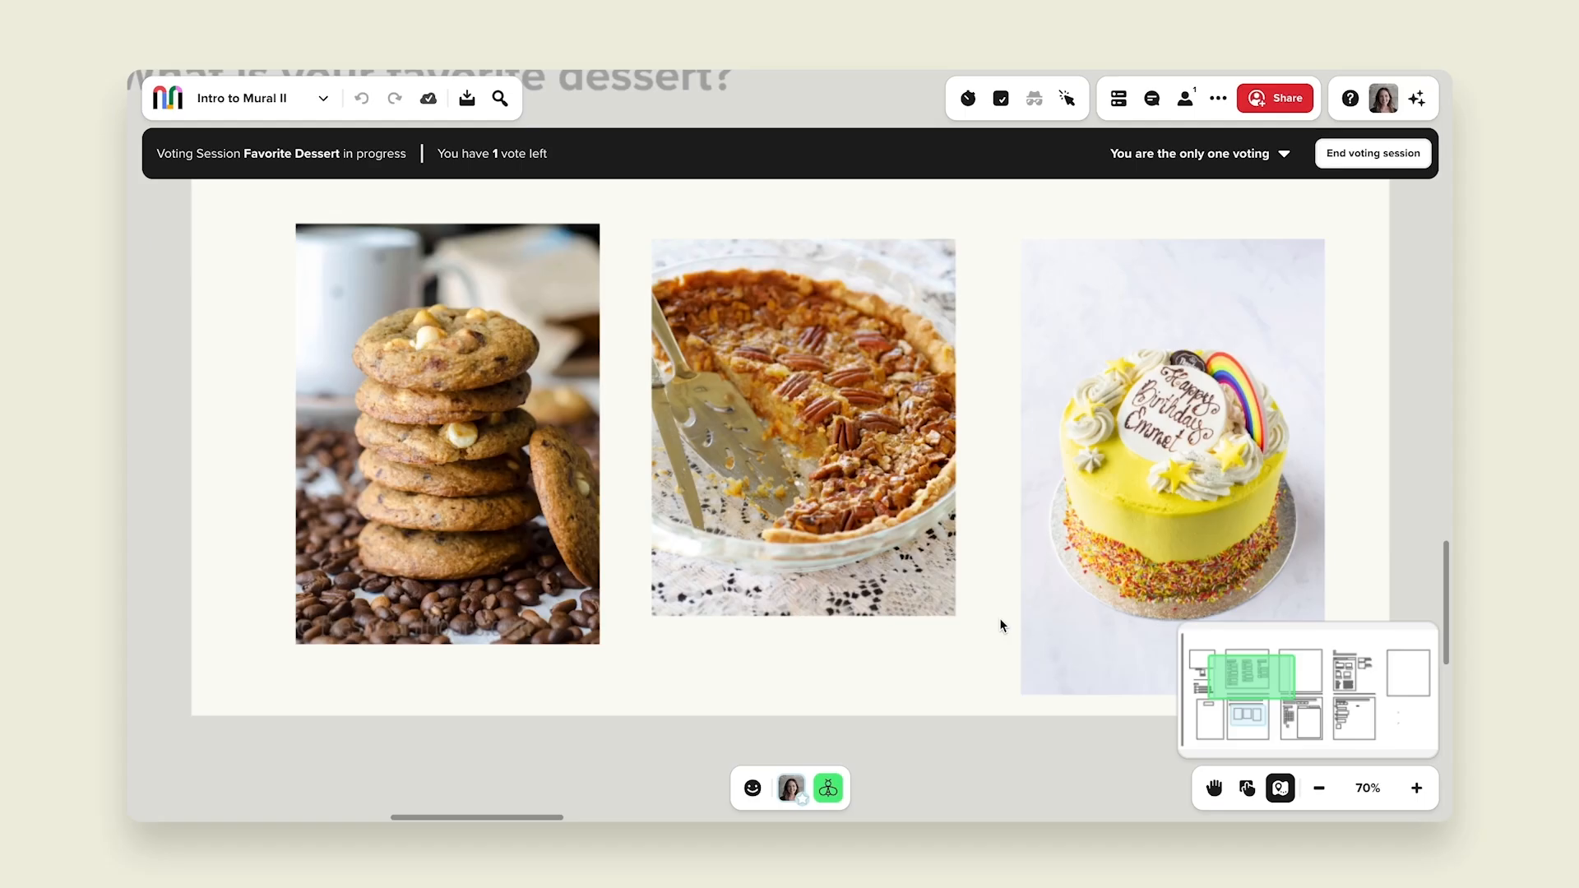
{"action": "left_click", "coordinate": [537, 332]}
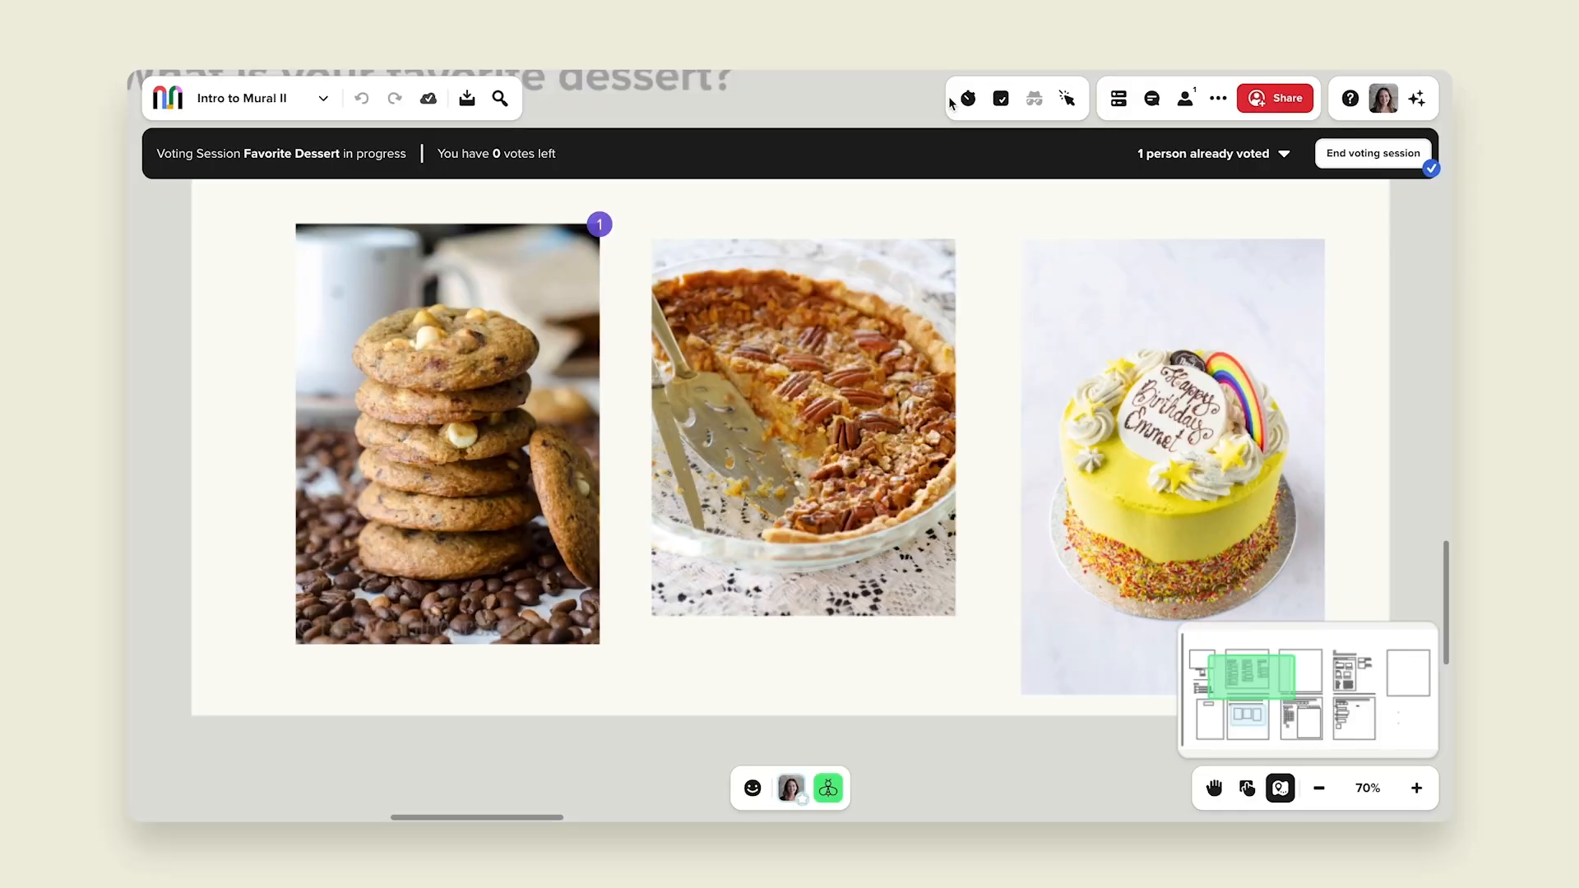
Step: Open the list of who has already voted and close it
{"action": "left_click", "coordinate": [1163, 161]}
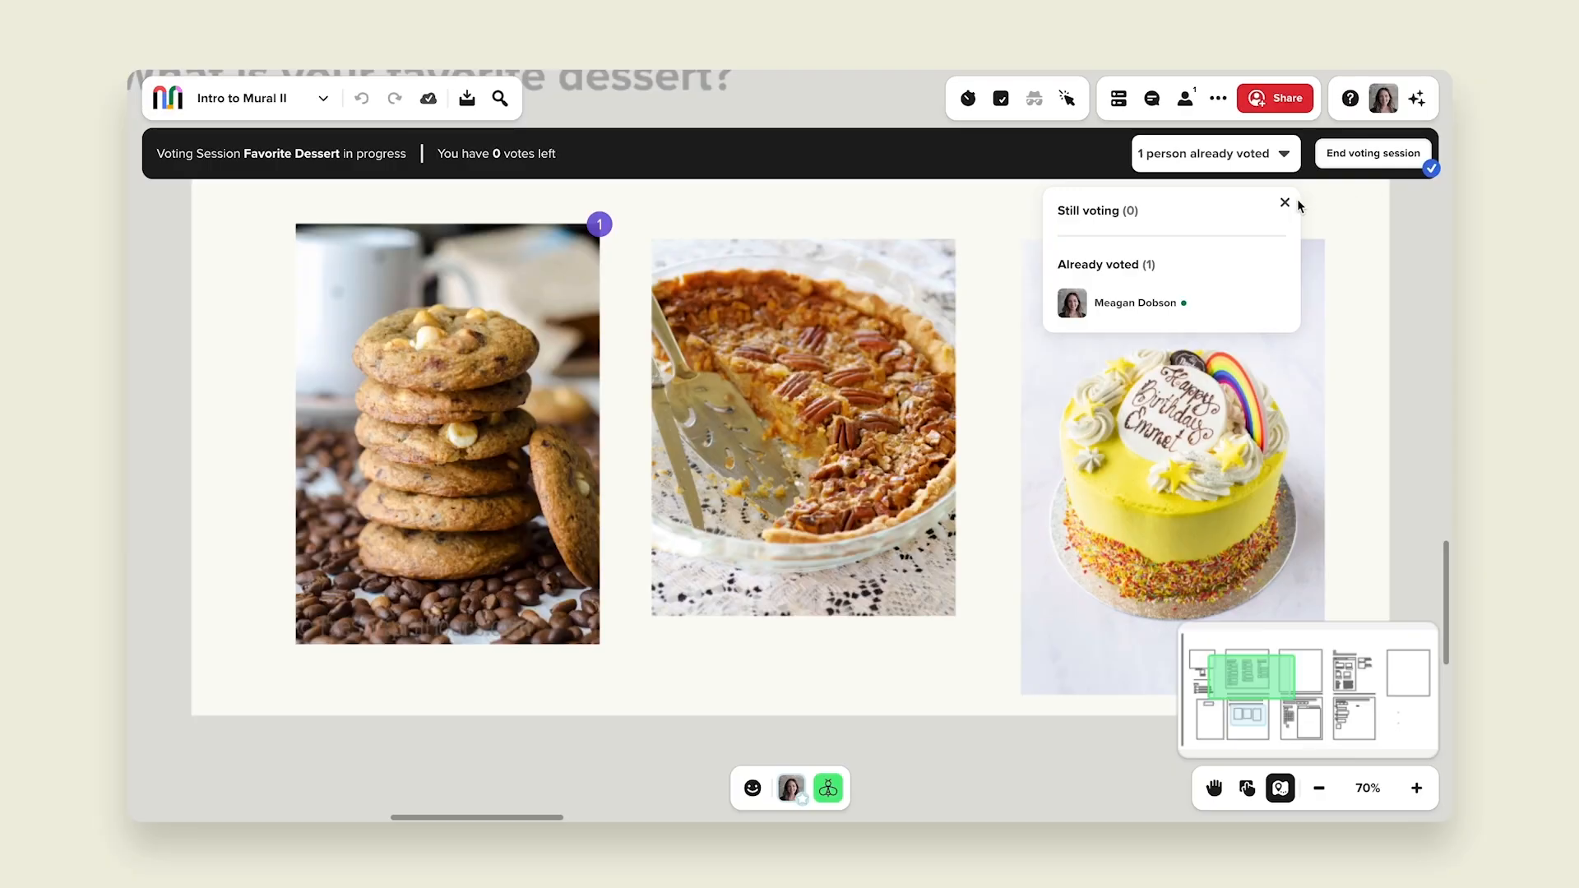
{"action": "left_click", "coordinate": [1285, 206]}
Step: End the voting session for everyone
{"action": "left_click", "coordinate": [1341, 158]}
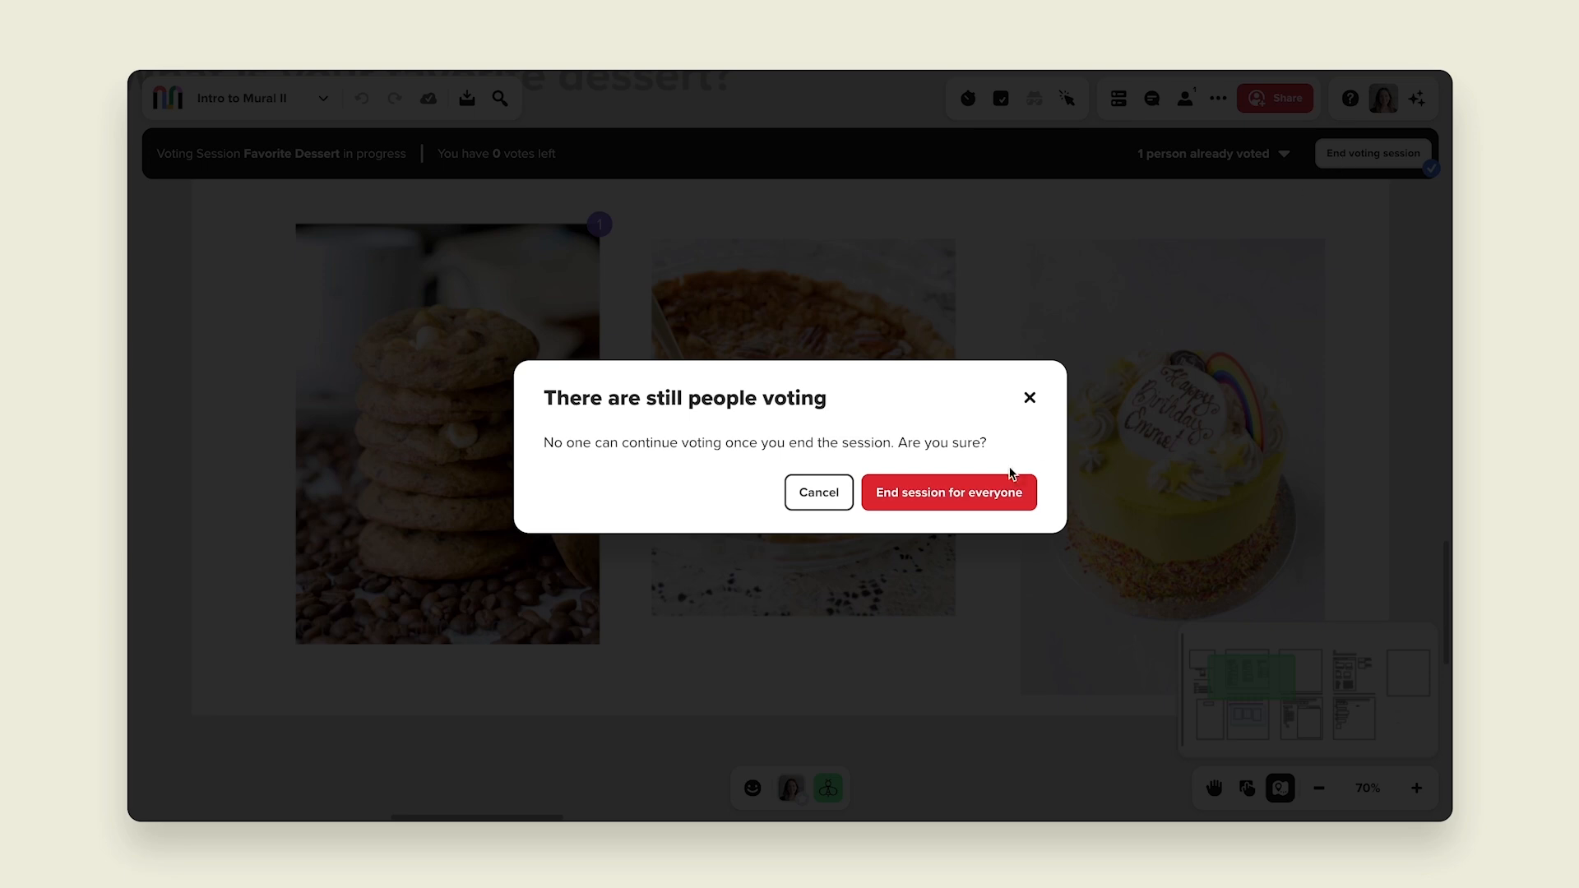
{"action": "left_click", "coordinate": [971, 493]}
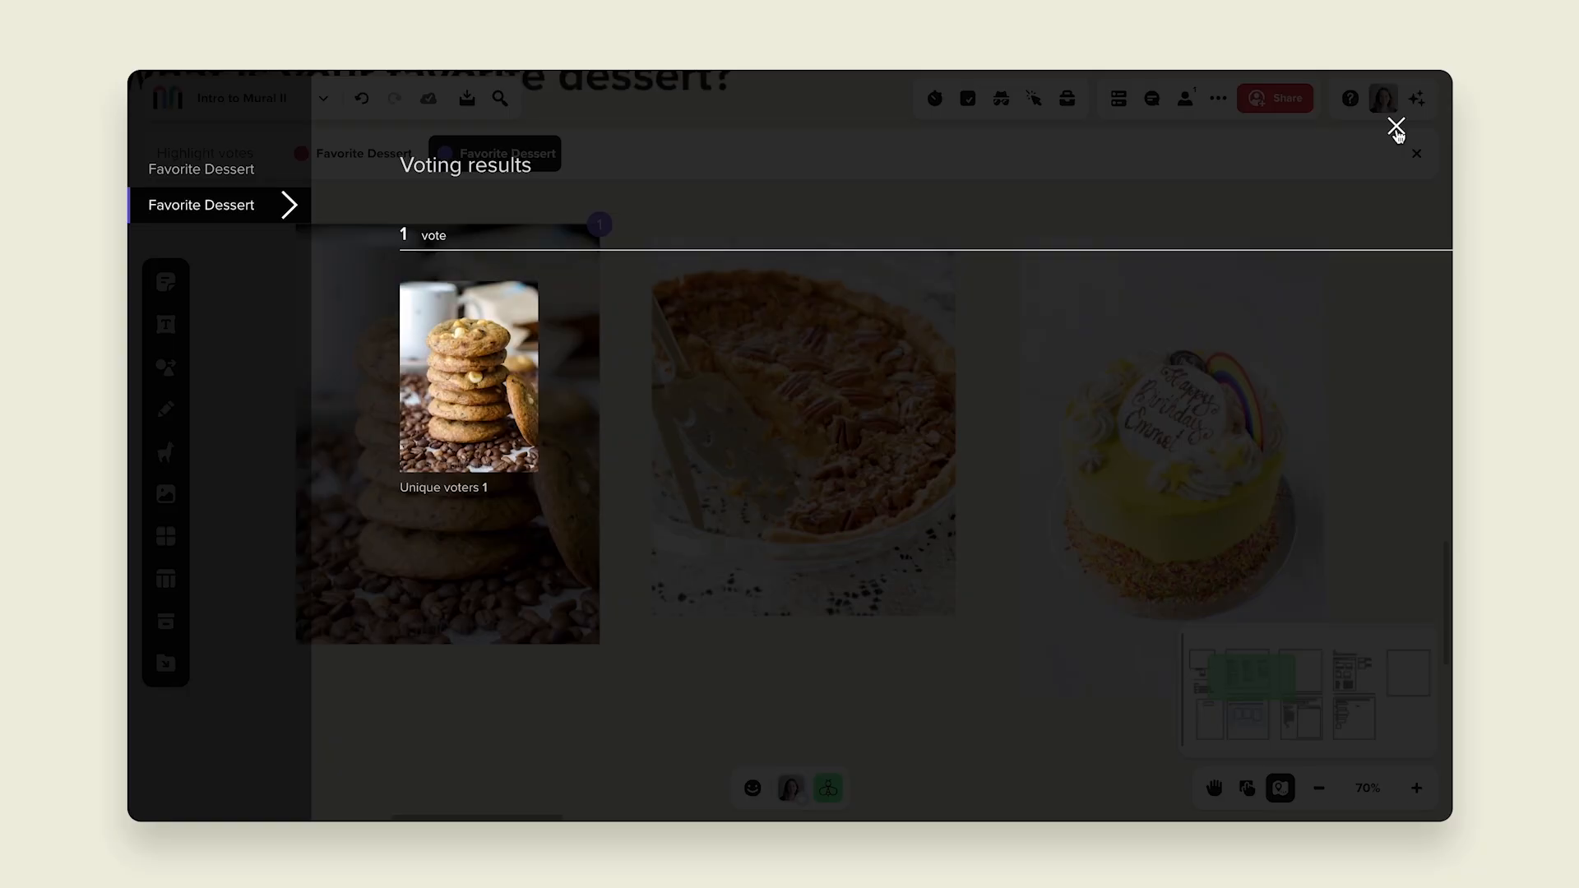
Step: Close the voting results and vote highlights, and turn off vote display from the voting menu
{"action": "left_click", "coordinate": [1395, 129]}
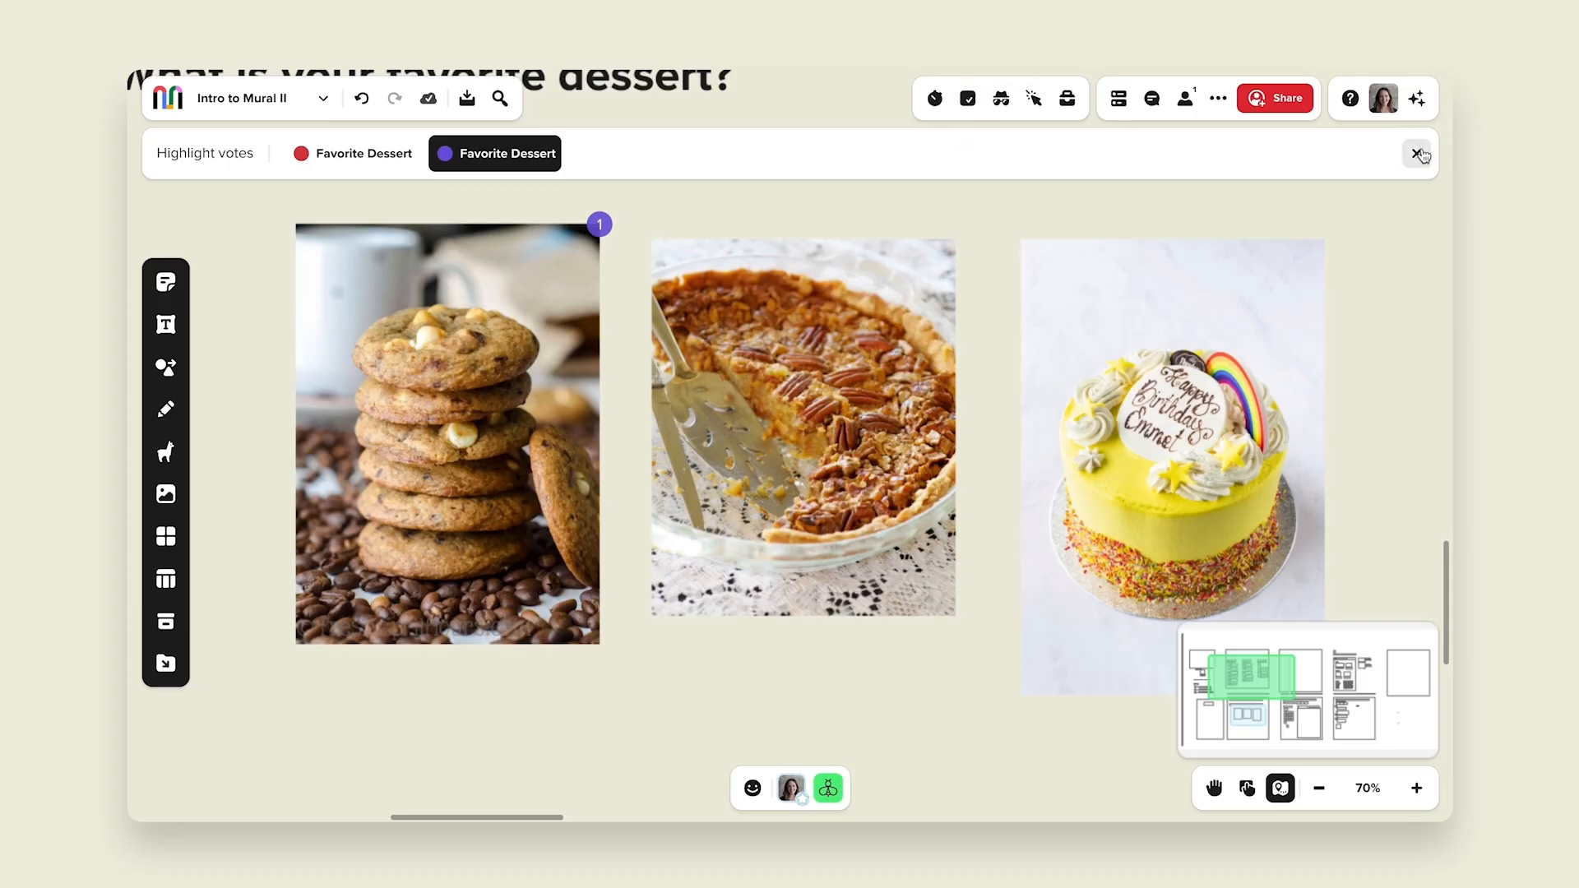
{"action": "left_click", "coordinate": [1416, 153]}
{"action": "left_click", "coordinate": [968, 102]}
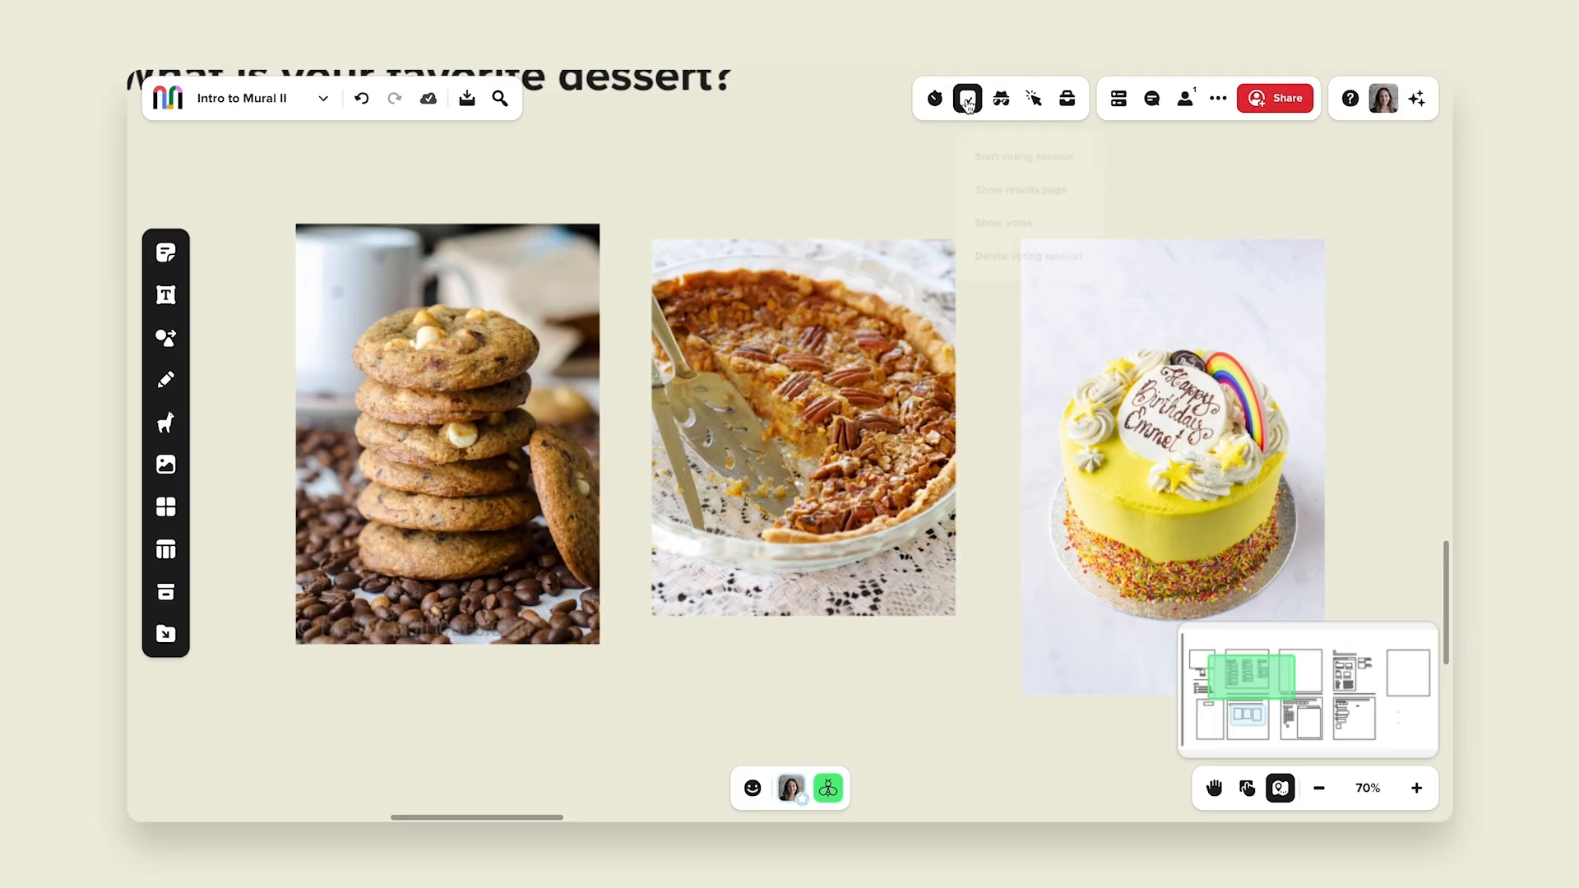
{"action": "left_click", "coordinate": [1006, 219]}
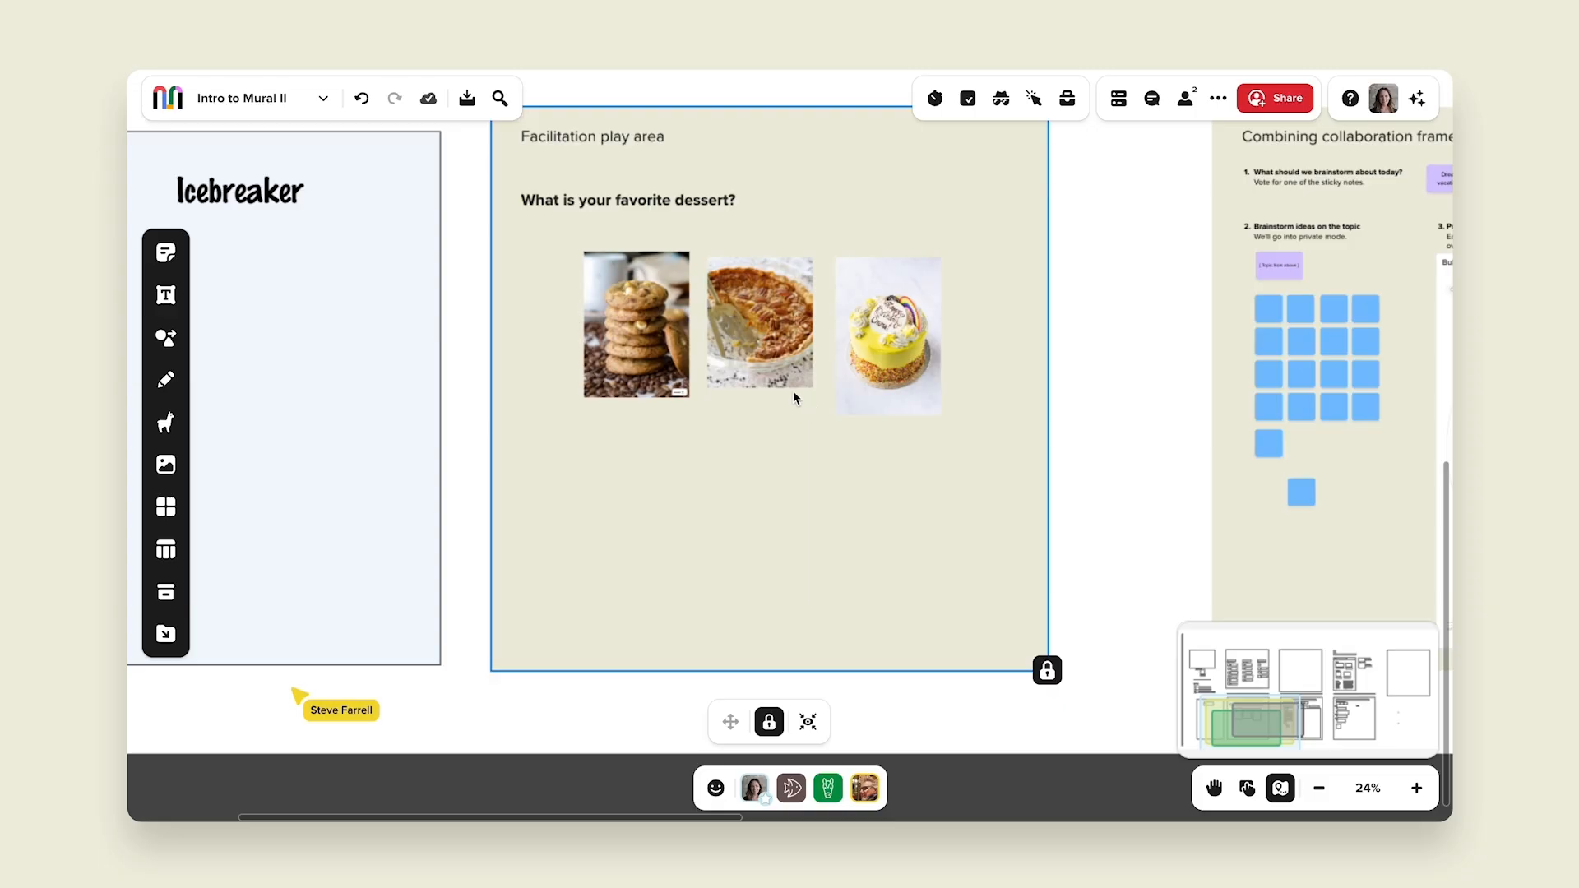
Step: Summon all participants to your view using facilitation superpowers
{"action": "left_click", "coordinate": [753, 788]}
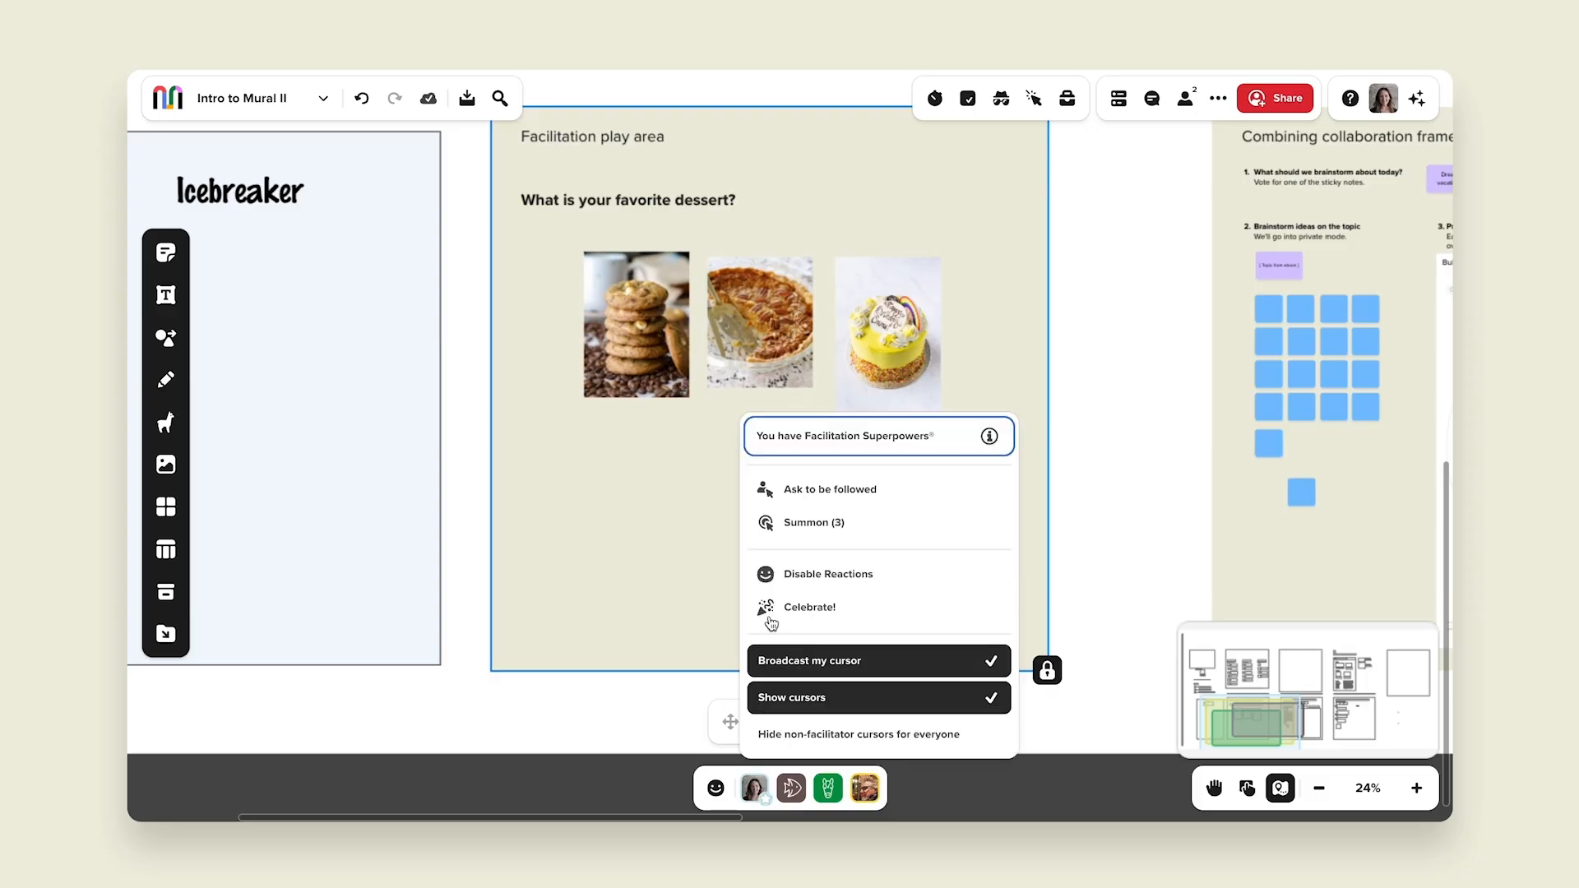
{"action": "left_click", "coordinate": [789, 523]}
Step: Duplicate the dessert question below the images, rewrite it as "What is your favorite facilitator feature?" and lock it
{"action": "left_click", "coordinate": [623, 200]}
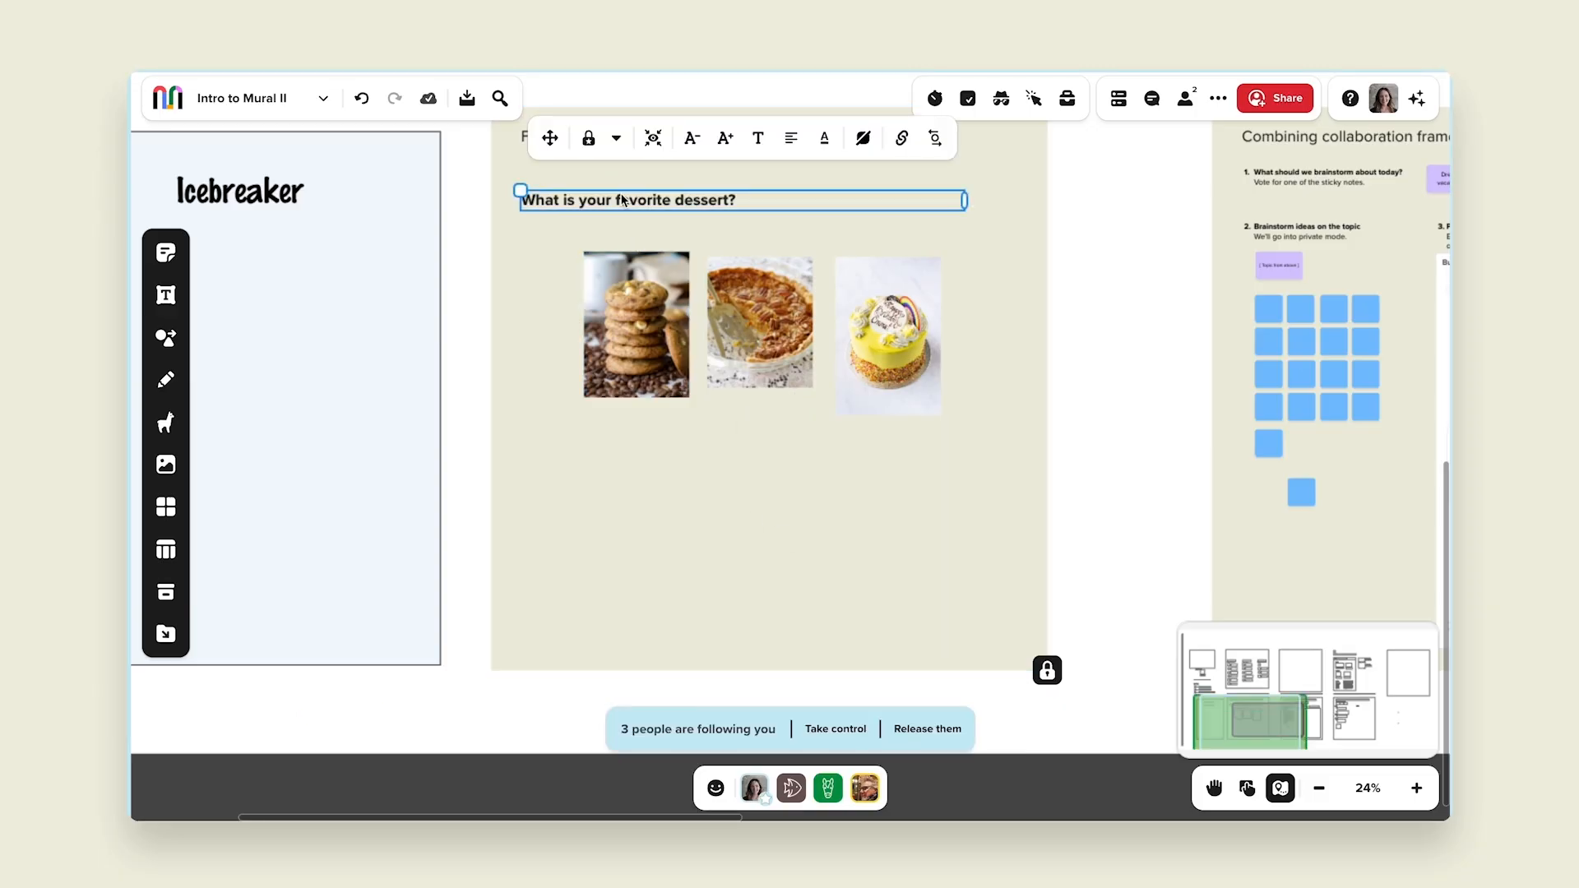
{"action": "key", "text": "ctrl+d"}
{"action": "left_click_drag", "start_coordinate": [1010, 206], "coordinate": [590, 451]}
{"action": "double_click", "coordinate": [590, 448]}
{"action": "type", "text": "What is your favorite"}
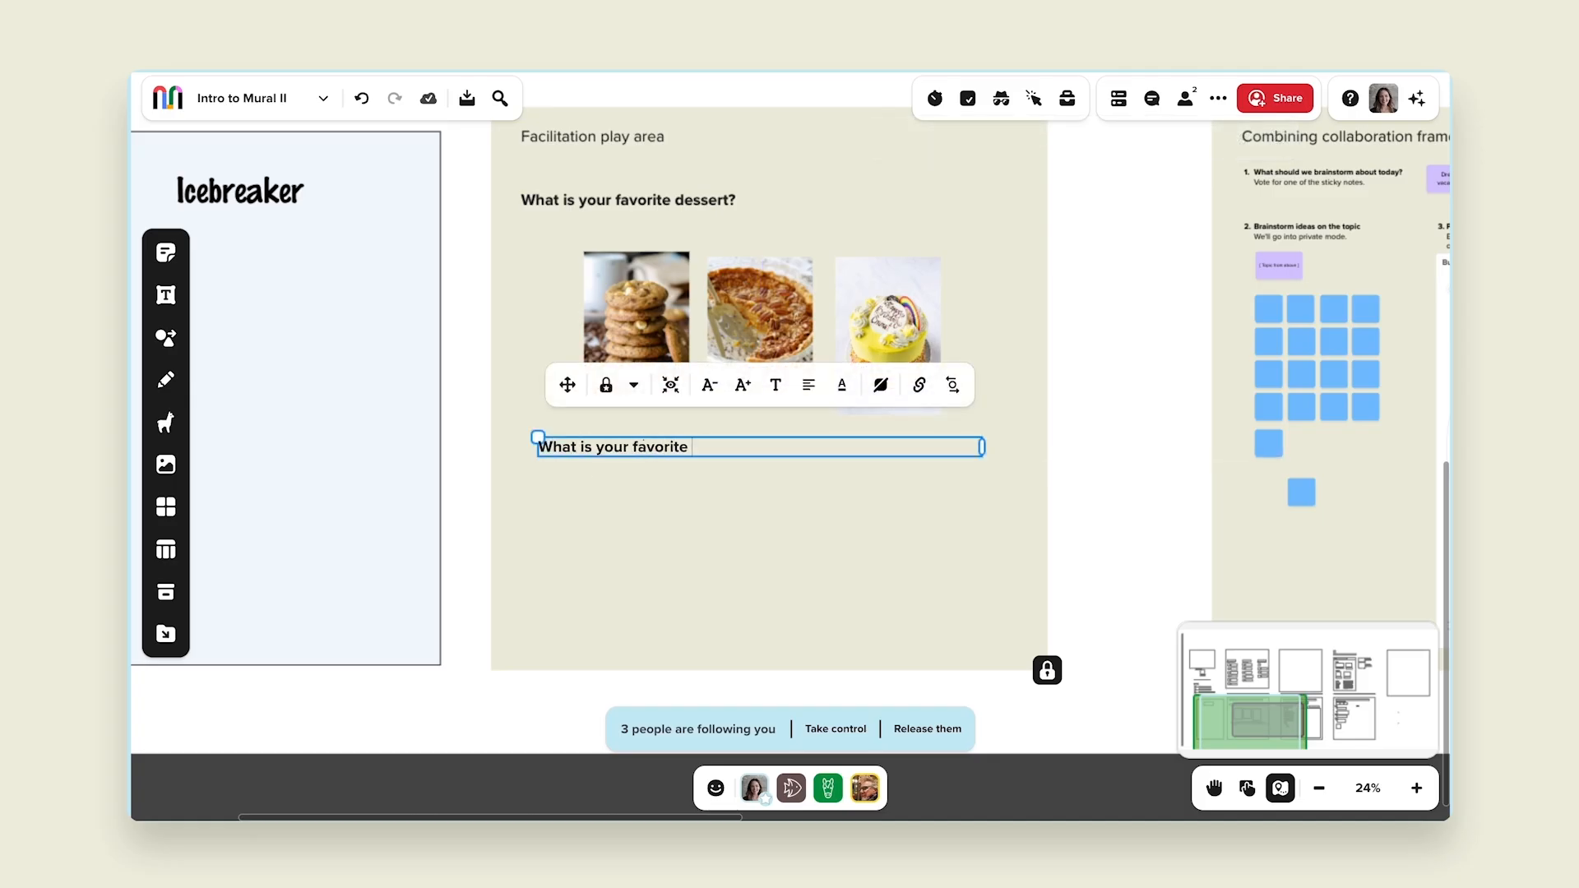
{"action": "type", "text": " facilitator feature?"}
{"action": "left_click", "coordinate": [606, 385]}
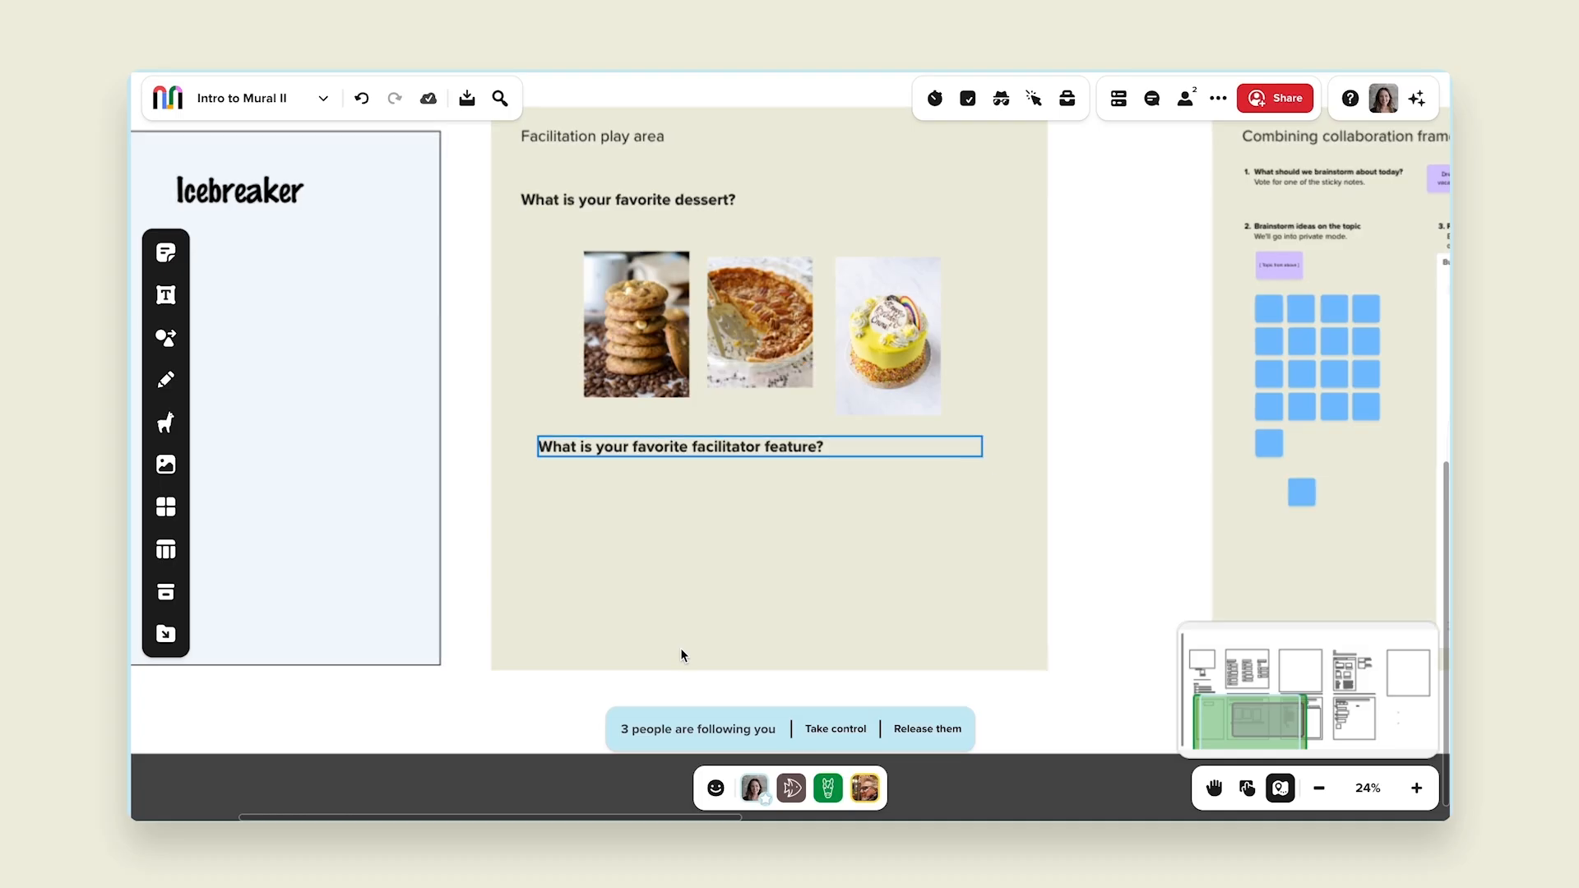
{"action": "scroll", "coordinate": [679, 648], "scroll_direction": "up", "scroll_amount": 3}
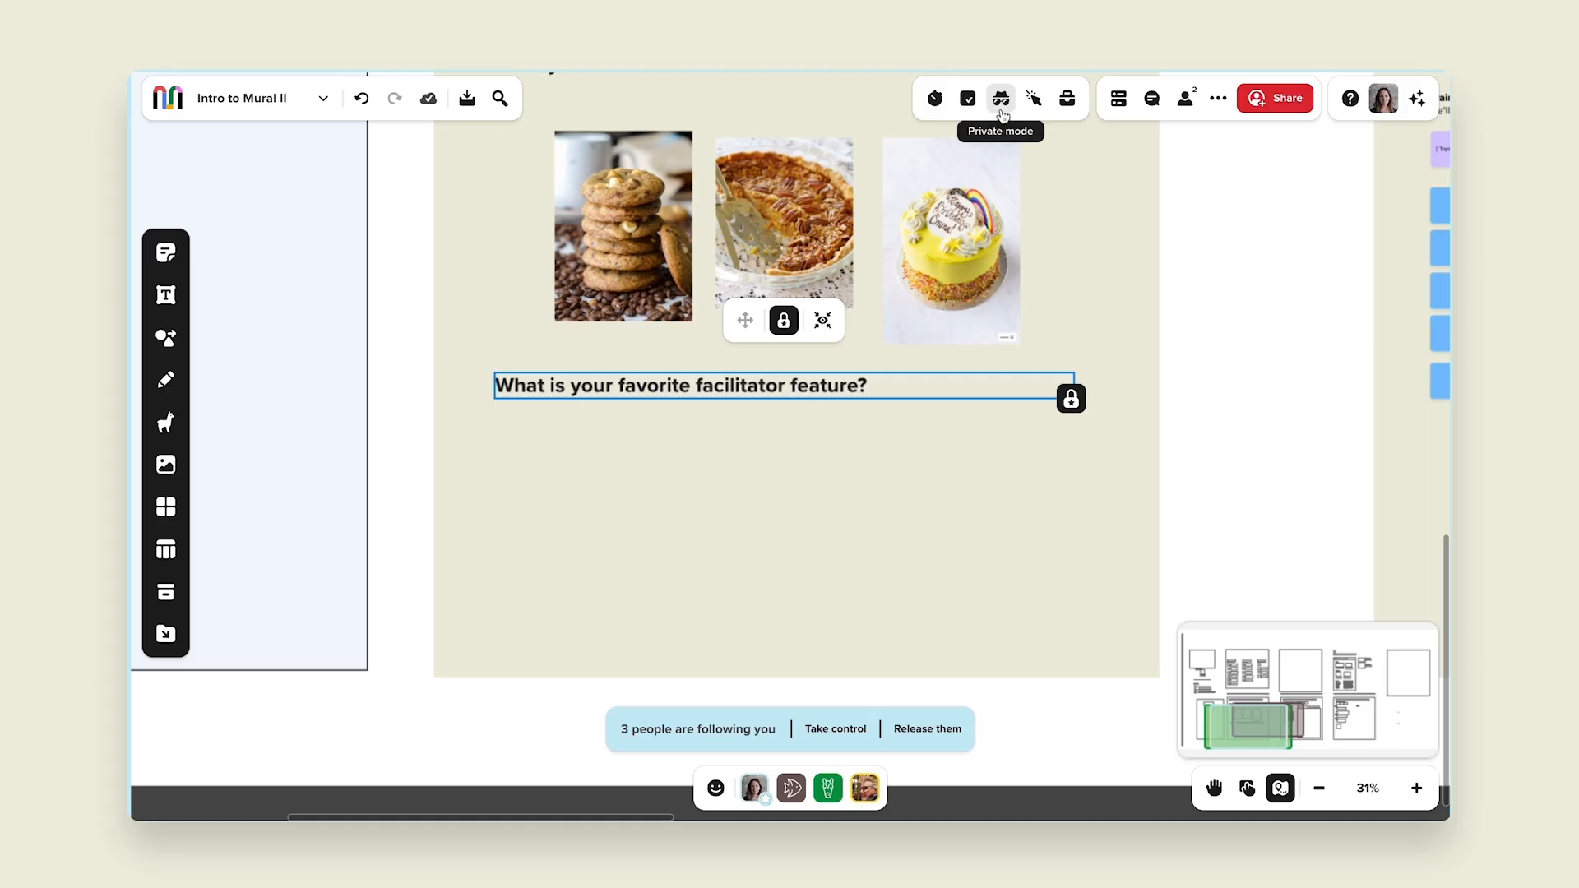
Step: Start private mode with authors kept anonymous when it ends
{"action": "left_click", "coordinate": [1002, 101]}
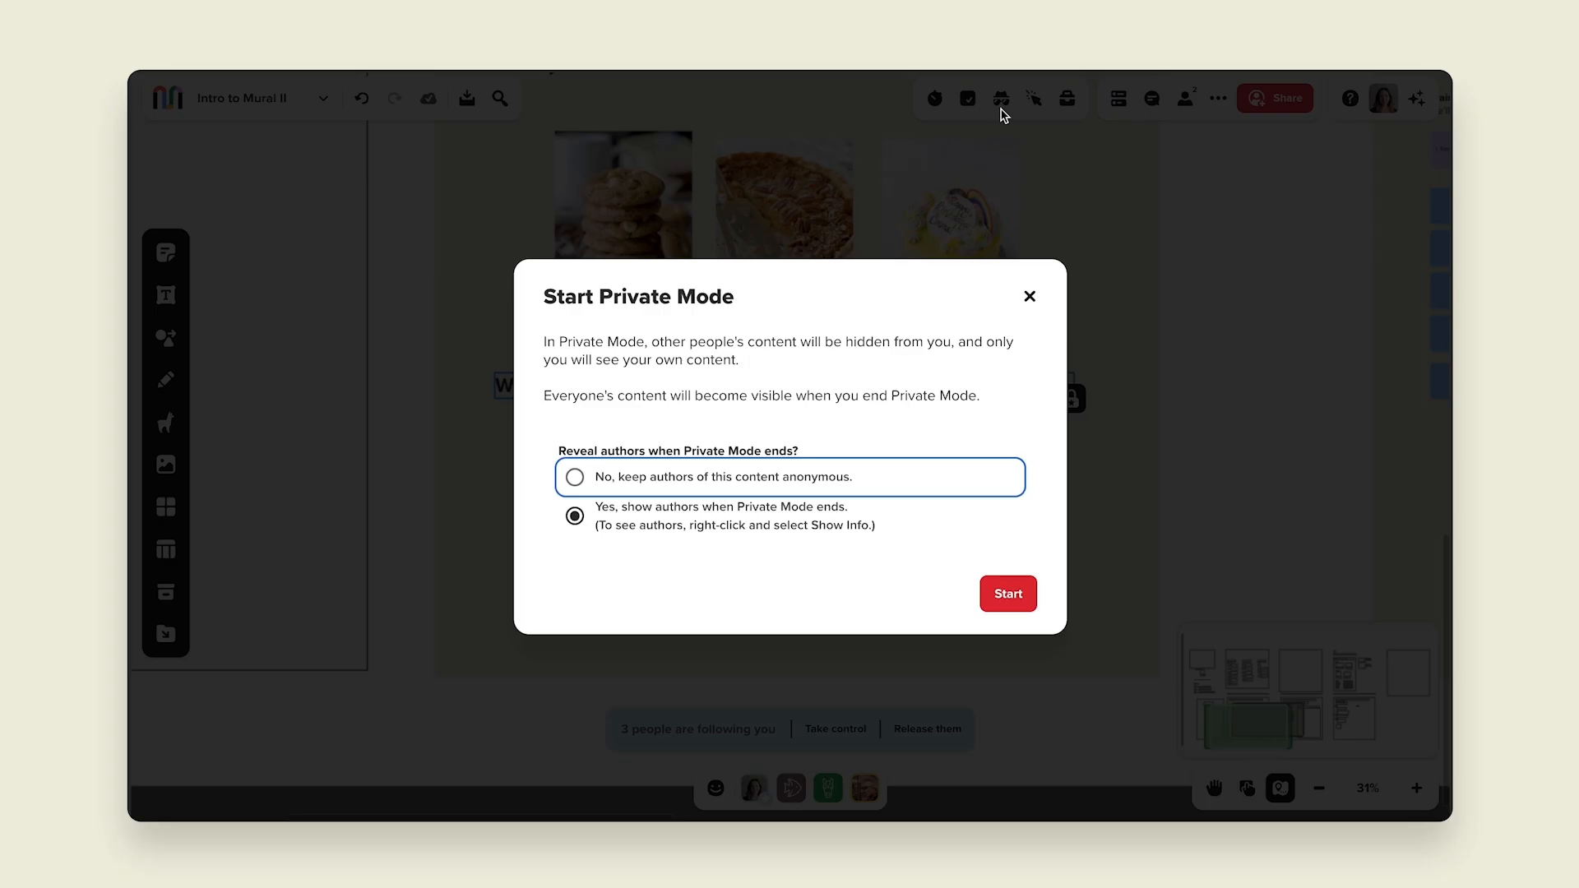
{"action": "left_click", "coordinate": [576, 478]}
{"action": "left_click", "coordinate": [999, 604]}
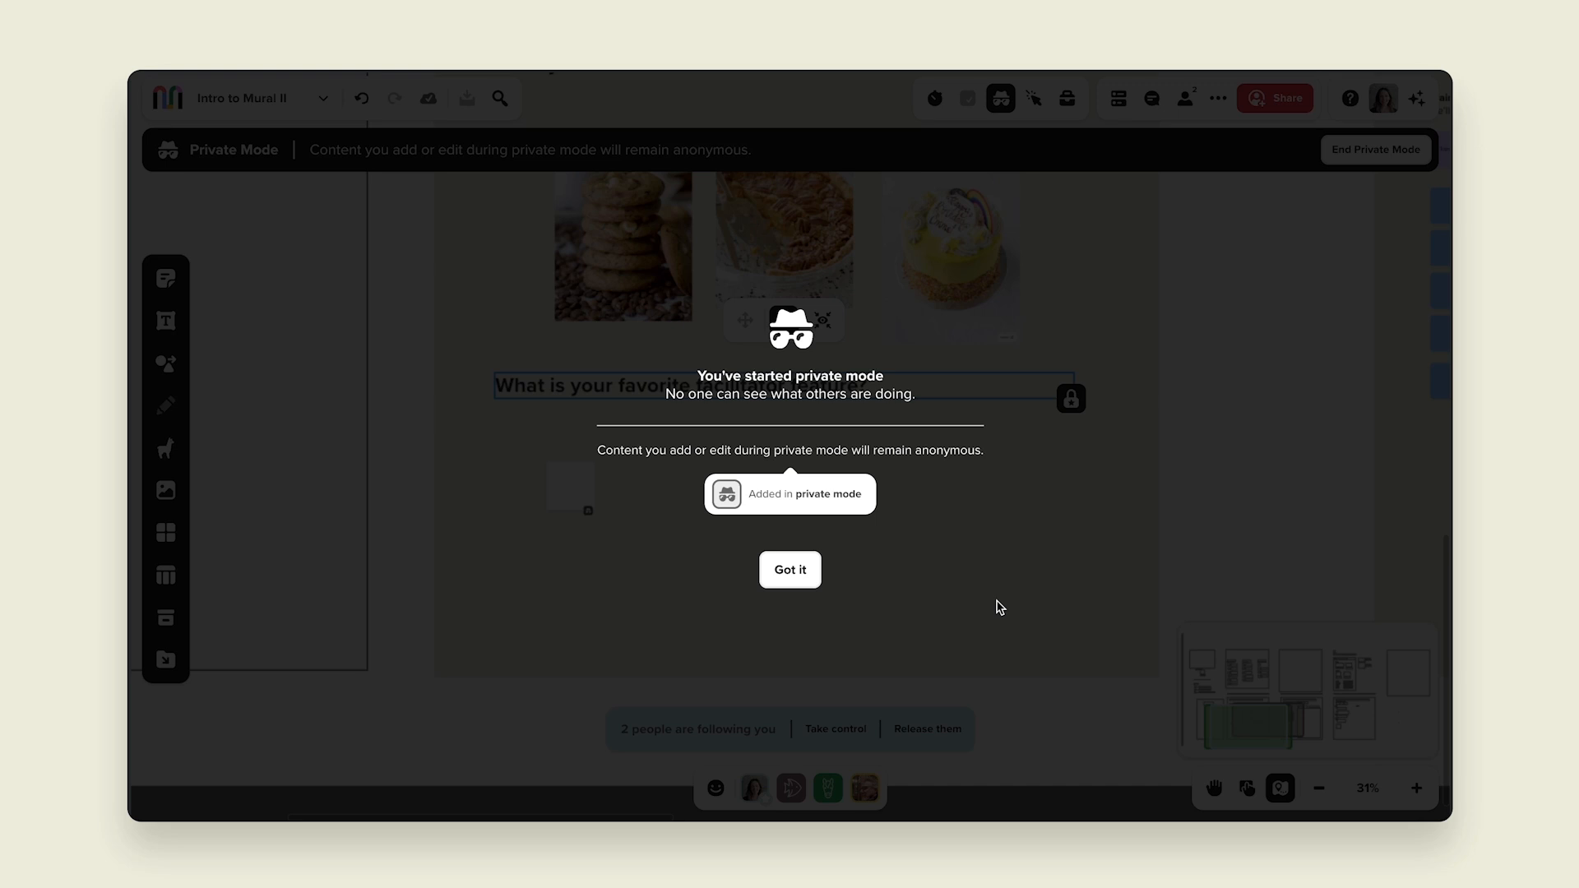
{"action": "left_click", "coordinate": [806, 577]}
{"action": "scroll", "coordinate": [806, 579], "scroll_direction": "up", "scroll_amount": 3}
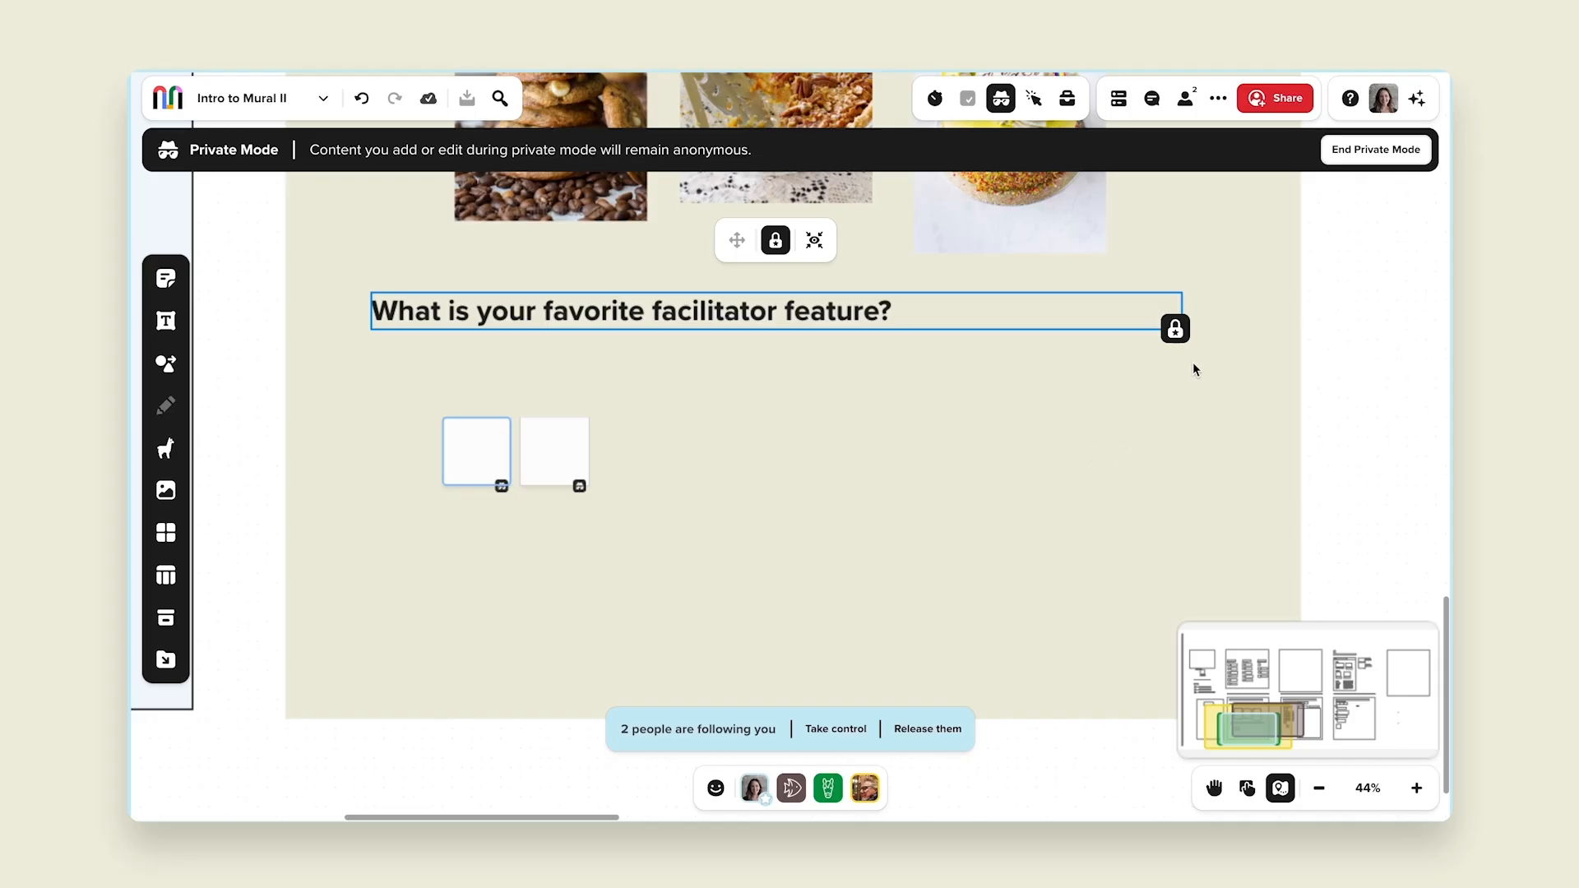
Step: End private mode and reveal all content added during it
{"action": "left_click", "coordinate": [1365, 154]}
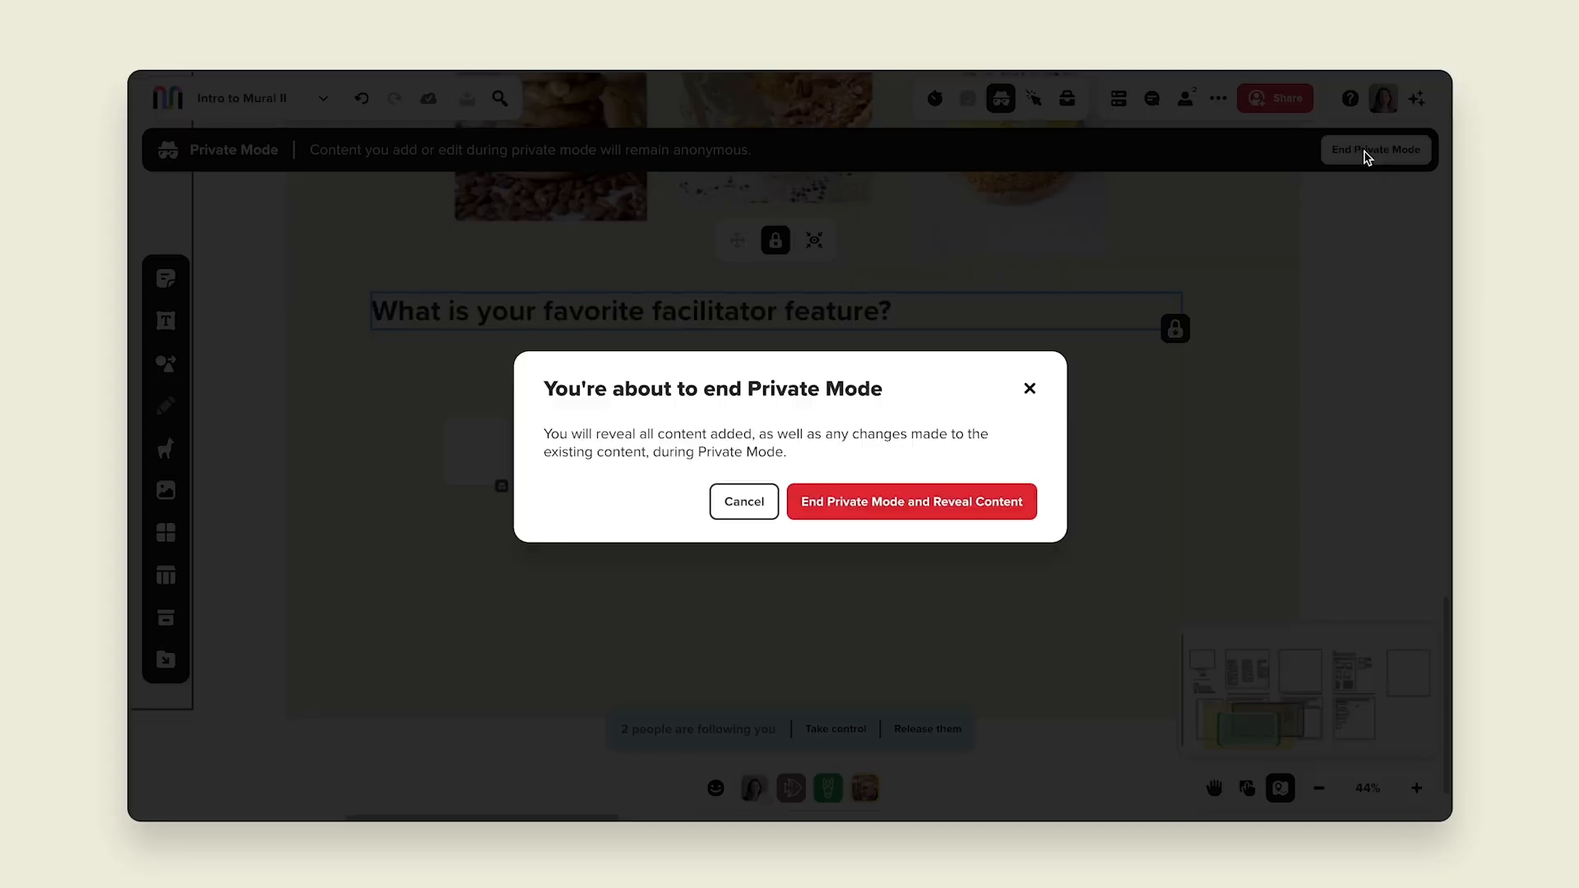
{"action": "left_click", "coordinate": [911, 505]}
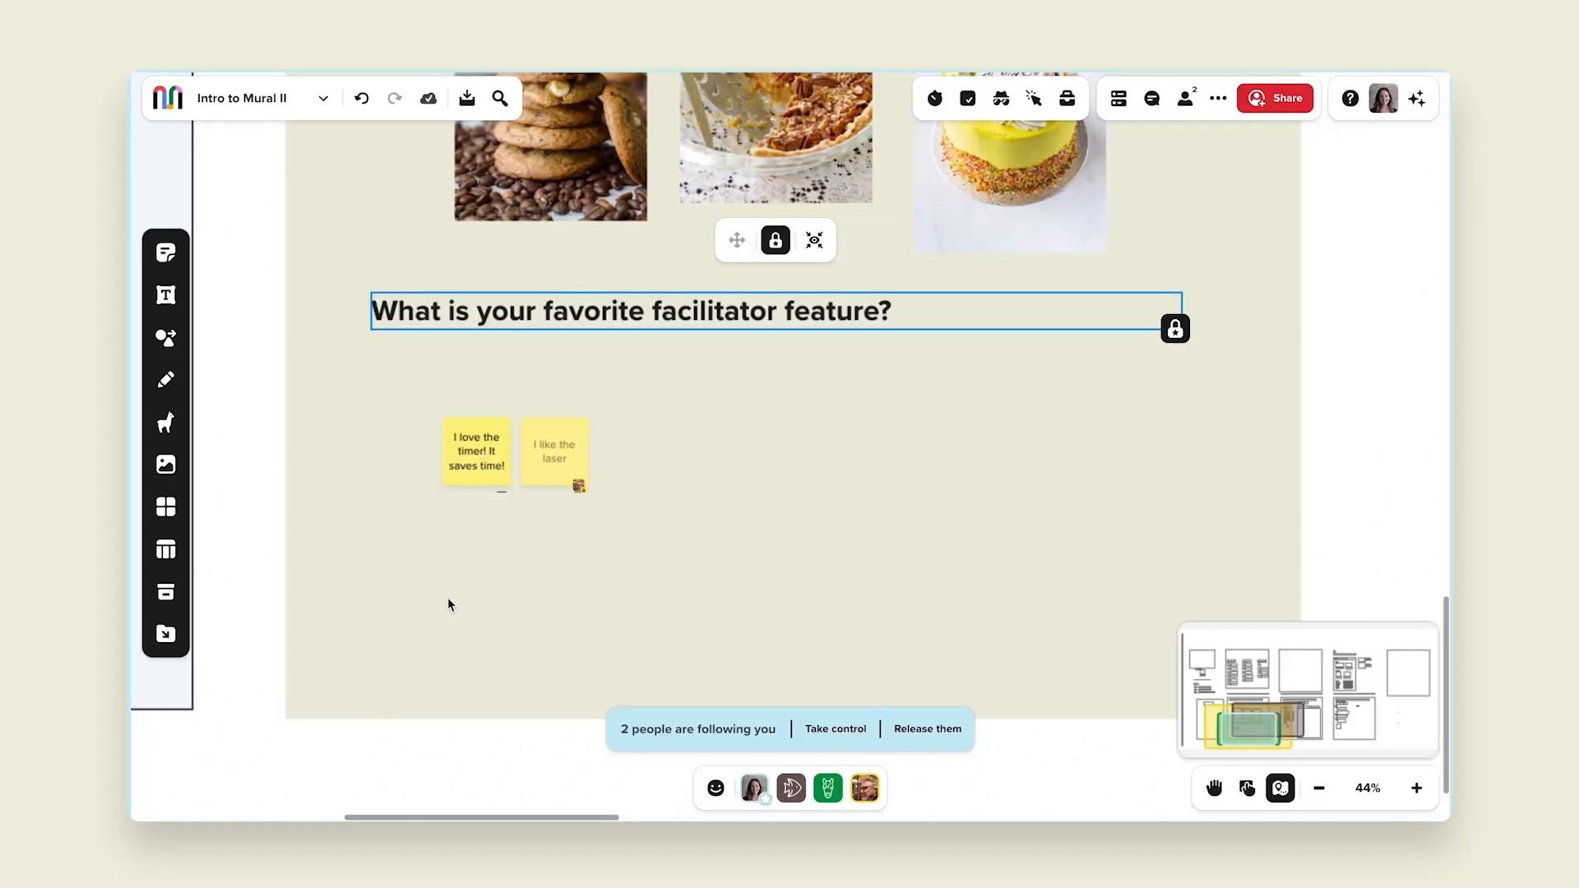
{"action": "scroll", "coordinate": [477, 576], "scroll_direction": "up", "scroll_amount": 5}
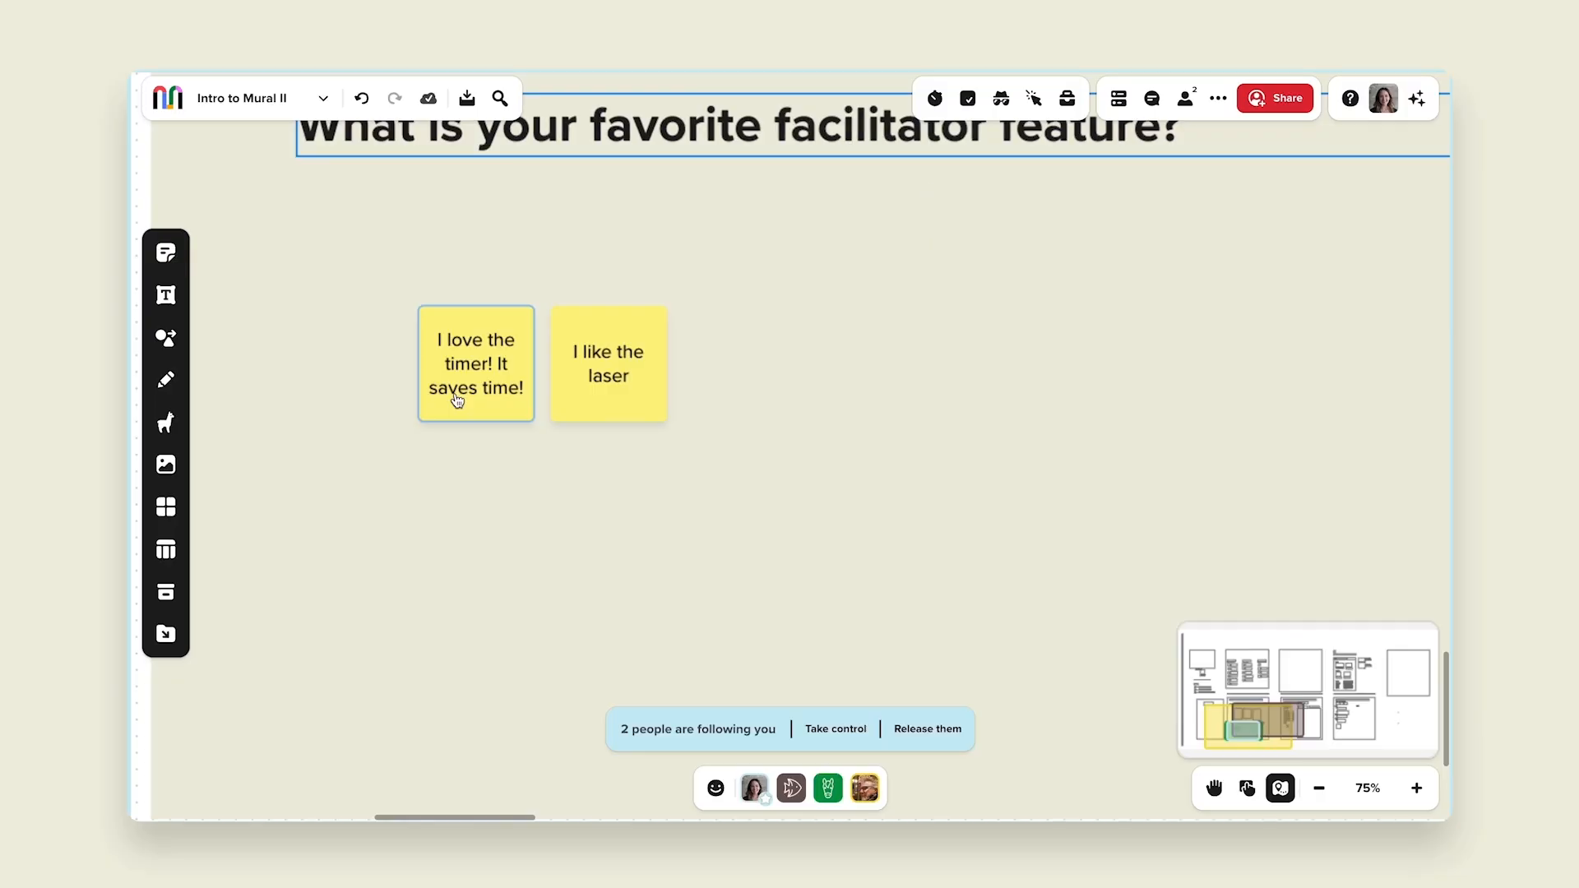
{"action": "scroll", "coordinate": [457, 401], "scroll_direction": "down", "scroll_amount": 3}
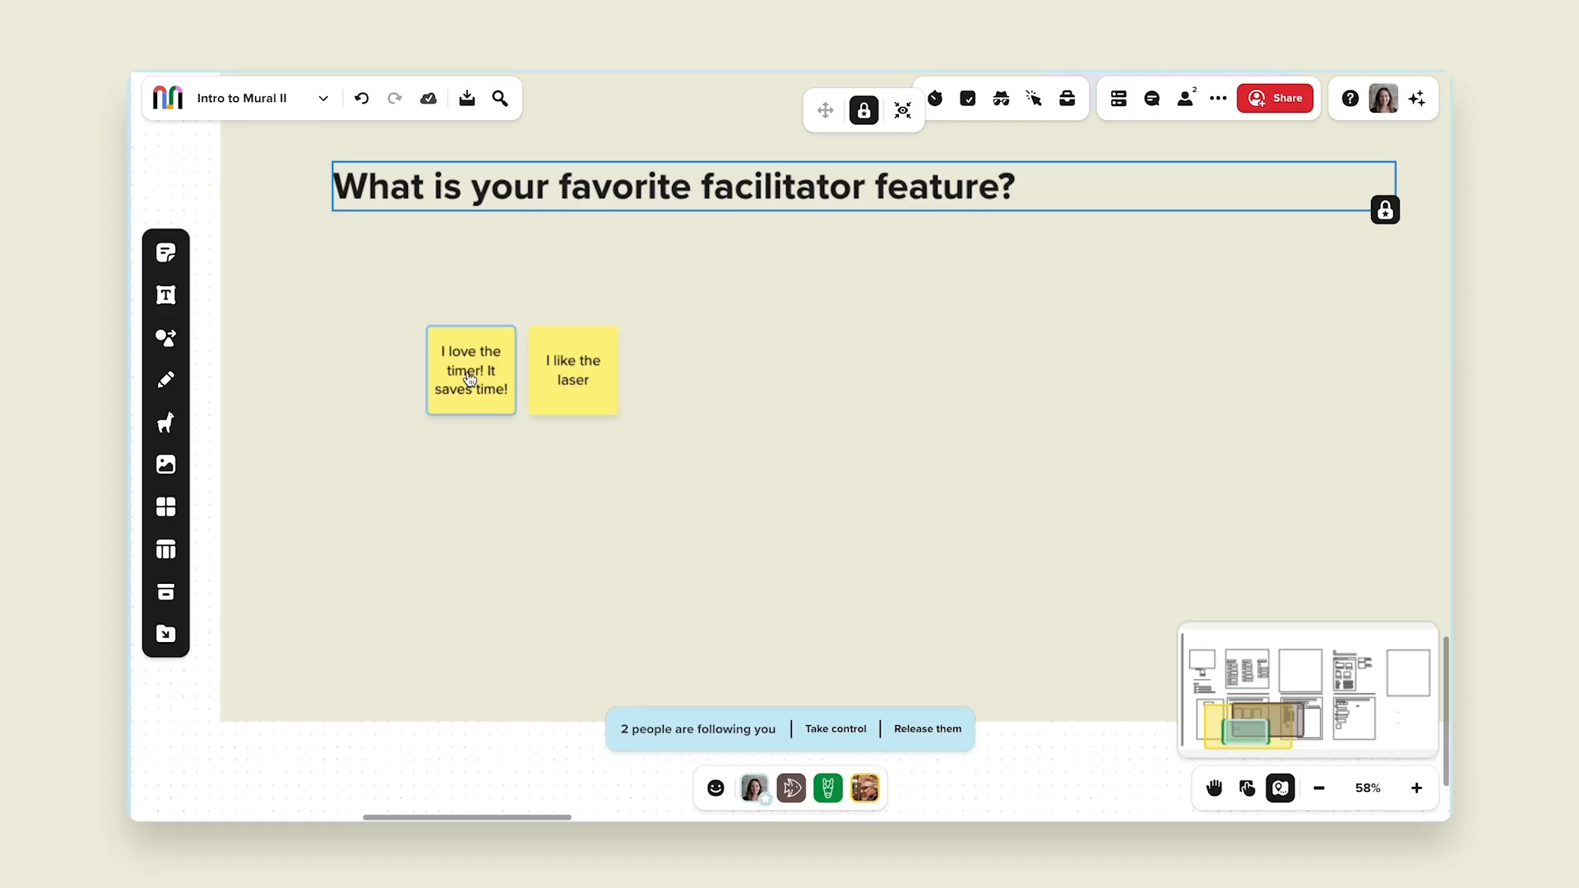
Step: Open the context menu of the "I love the timer!" sticky note
{"action": "left_click", "coordinate": [470, 378]}
{"action": "right_click", "coordinate": [470, 378]}
{"action": "mouse_move", "coordinate": [552, 226]}
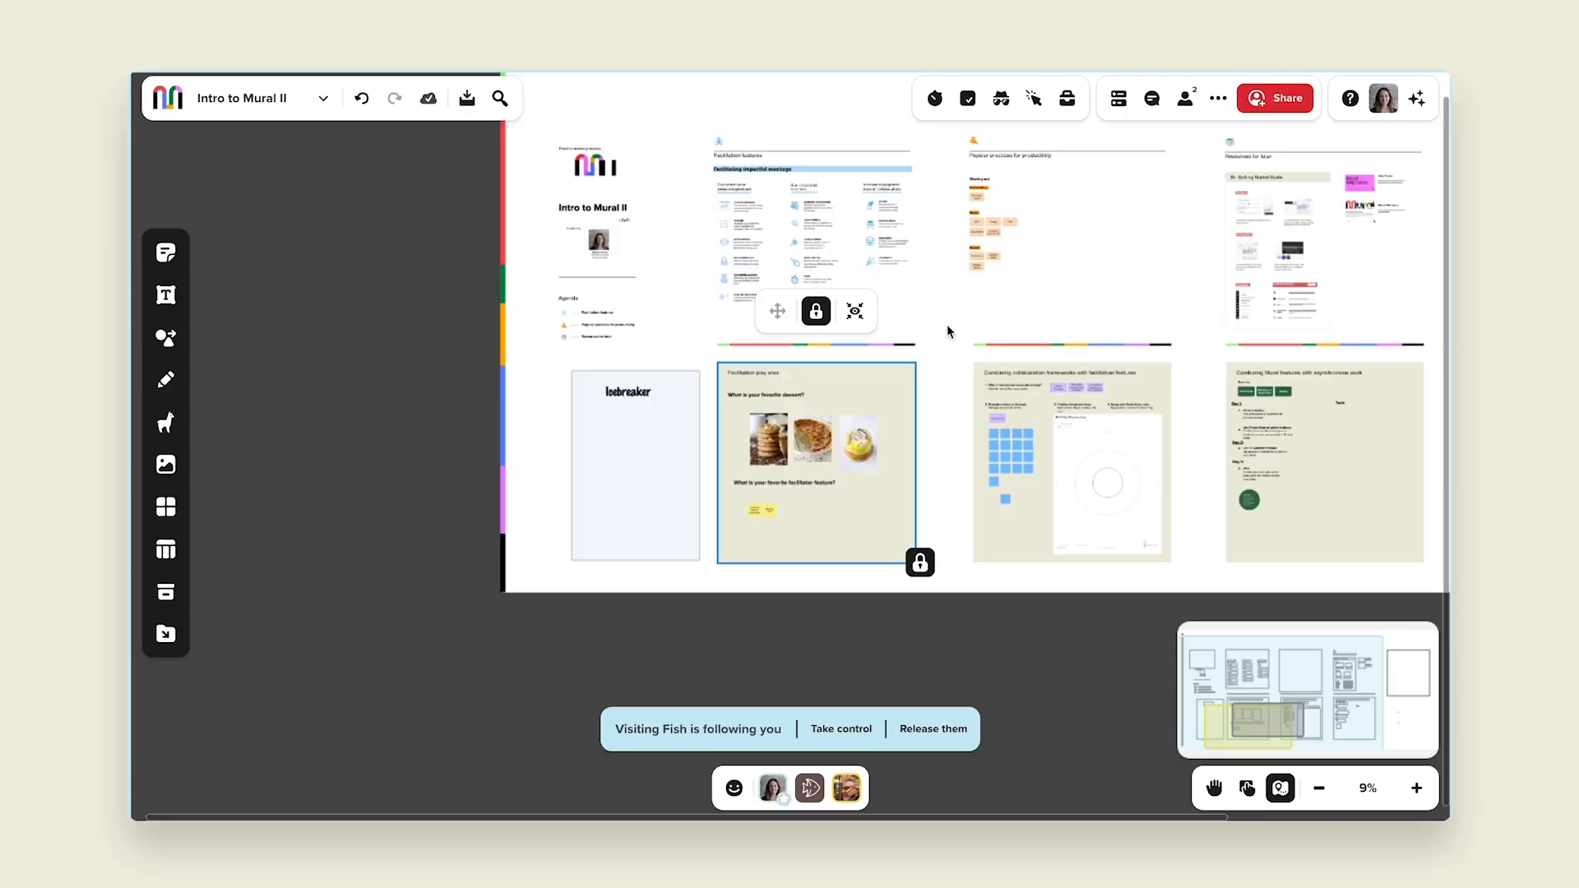
Step: Add a comment to the "For Async work" note mentioning a teammate and asking "could you check this out?"
{"action": "left_click", "coordinate": [1075, 178]}
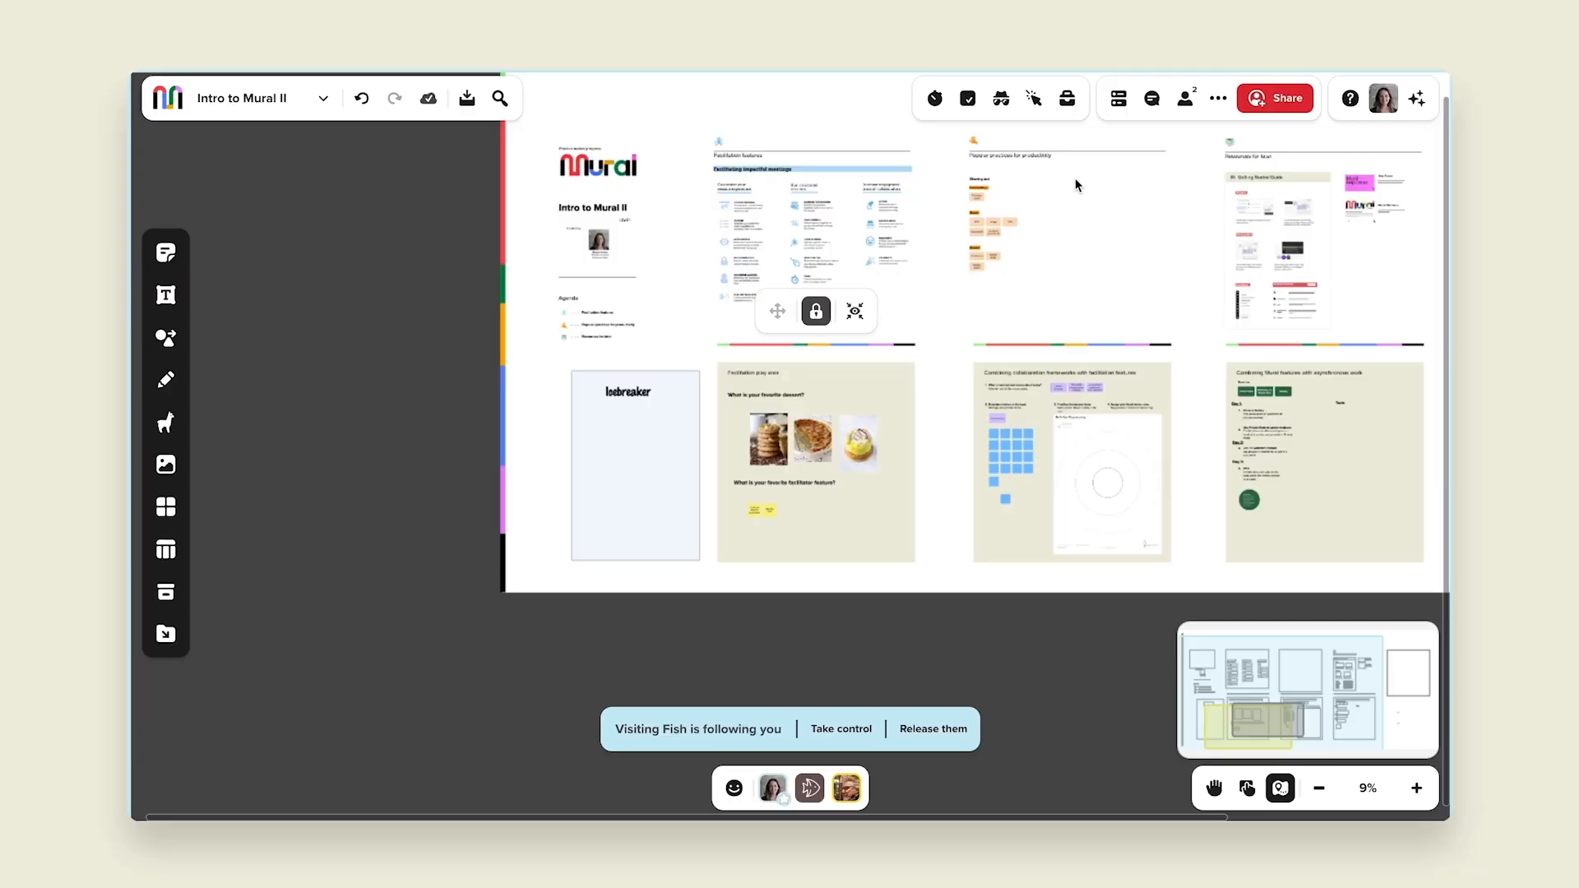
{"action": "left_click_drag", "start_coordinate": [1175, 194], "coordinate": [1046, 240]}
{"action": "scroll", "coordinate": [889, 247], "scroll_direction": "up", "scroll_amount": 10}
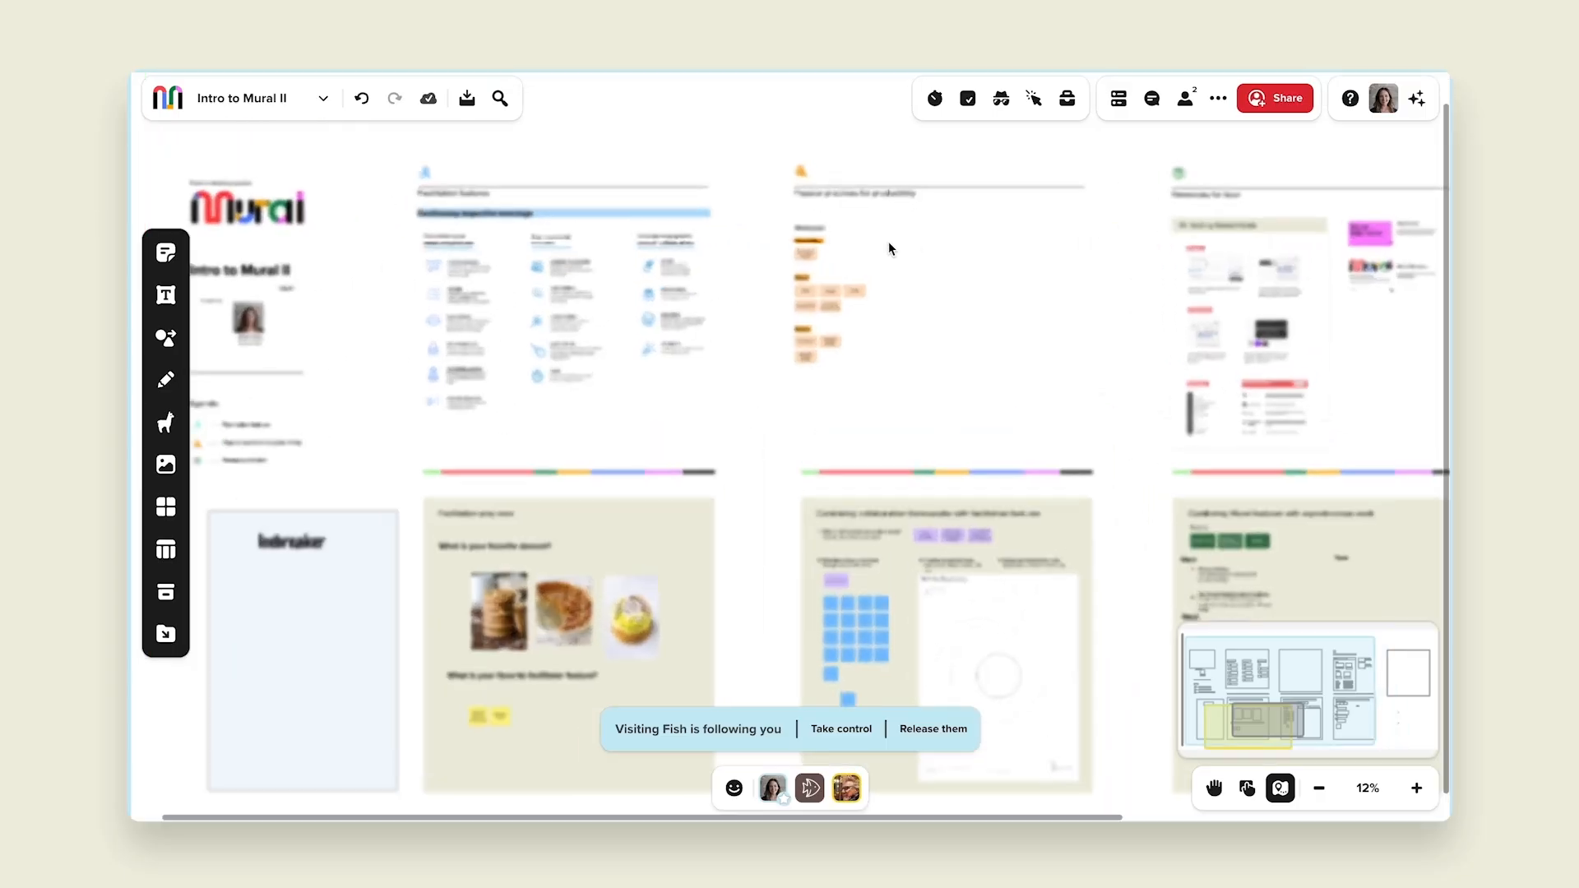
{"action": "left_click_drag", "start_coordinate": [869, 381], "coordinate": [833, 343]}
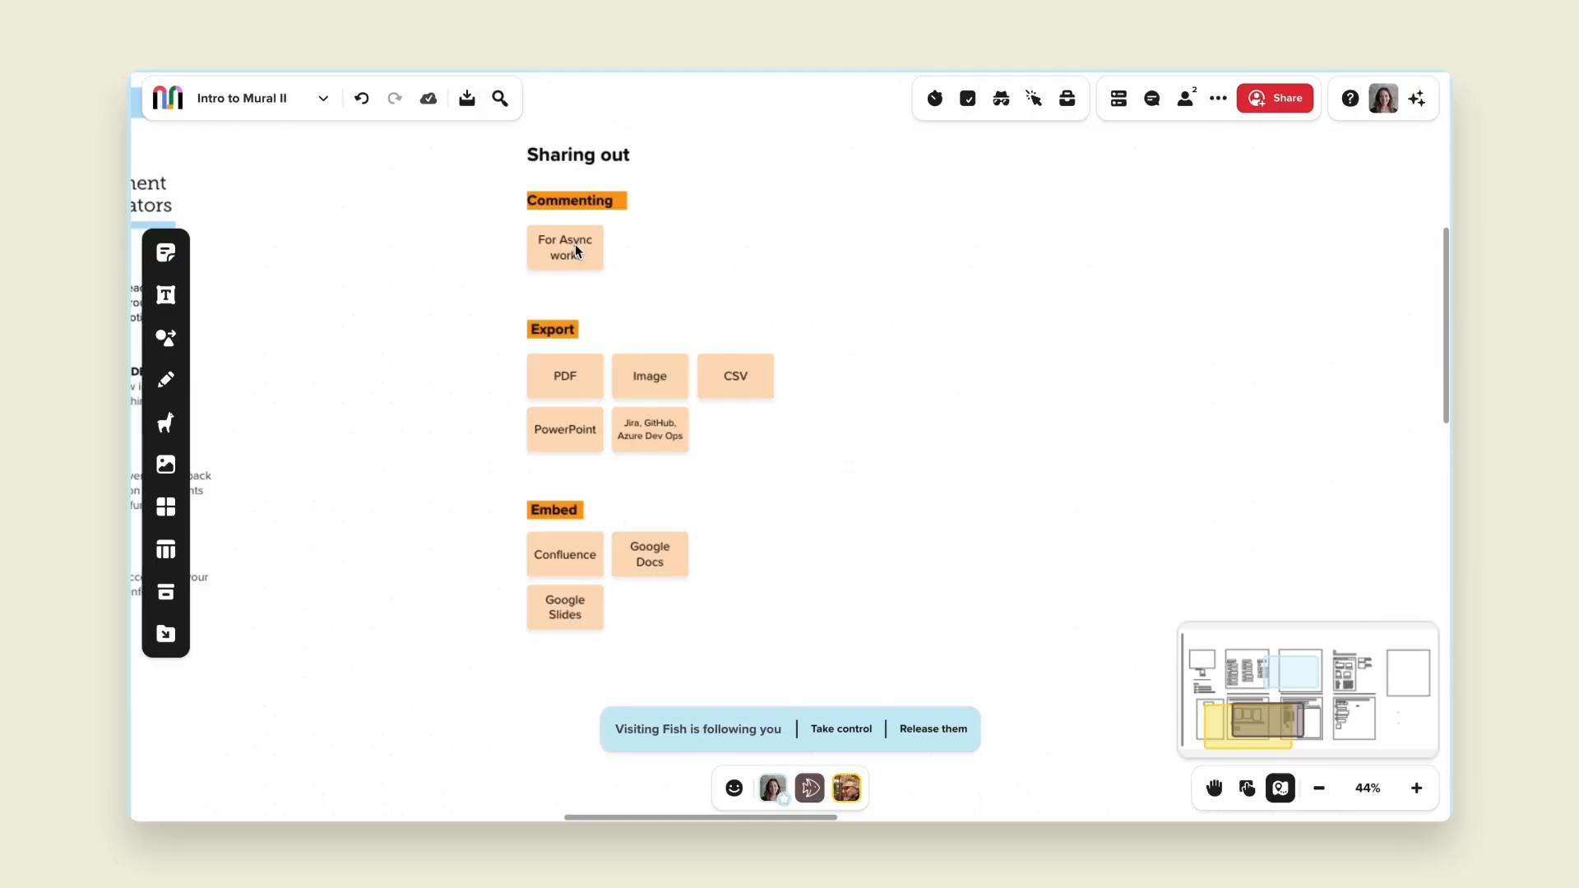
{"action": "left_click", "coordinate": [577, 250]}
{"action": "right_click", "coordinate": [575, 247]}
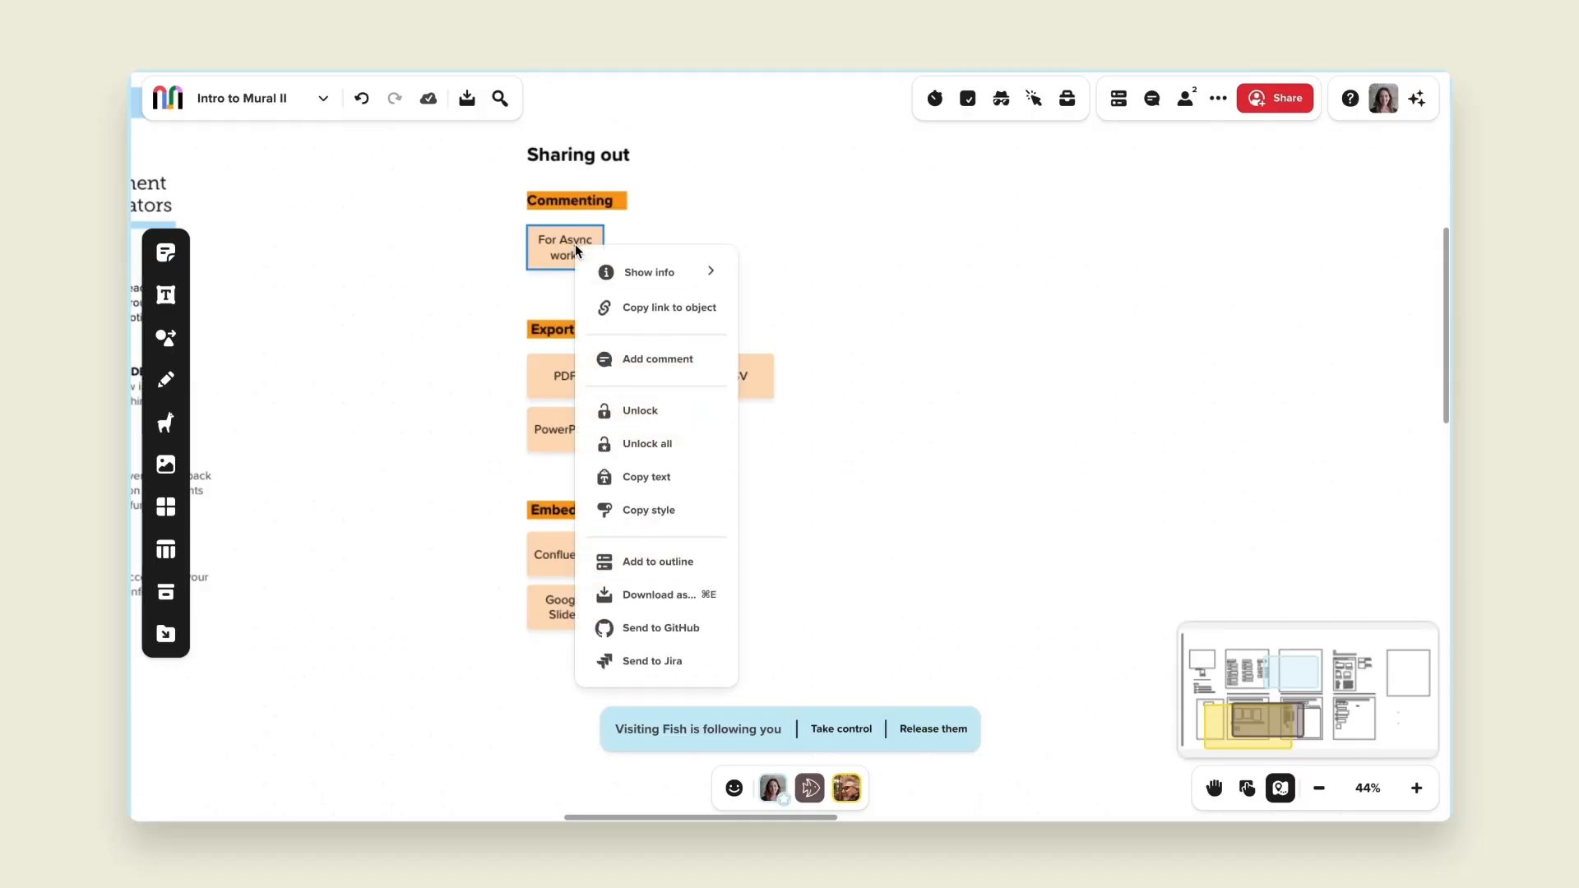
{"action": "left_click", "coordinate": [648, 356]}
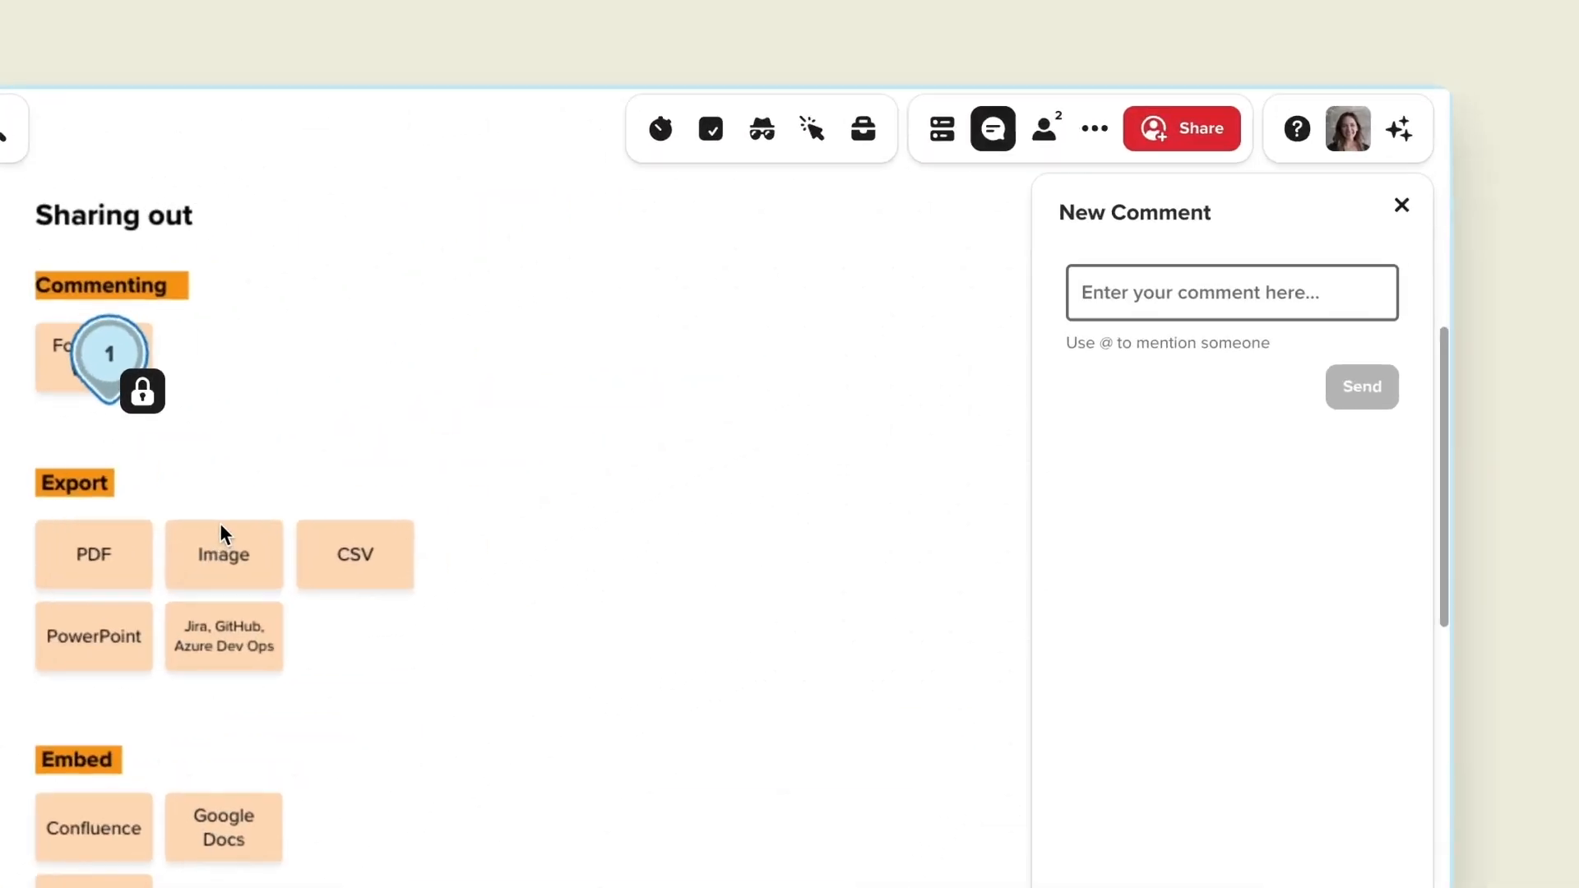
{"action": "type", "text": "@ste"}
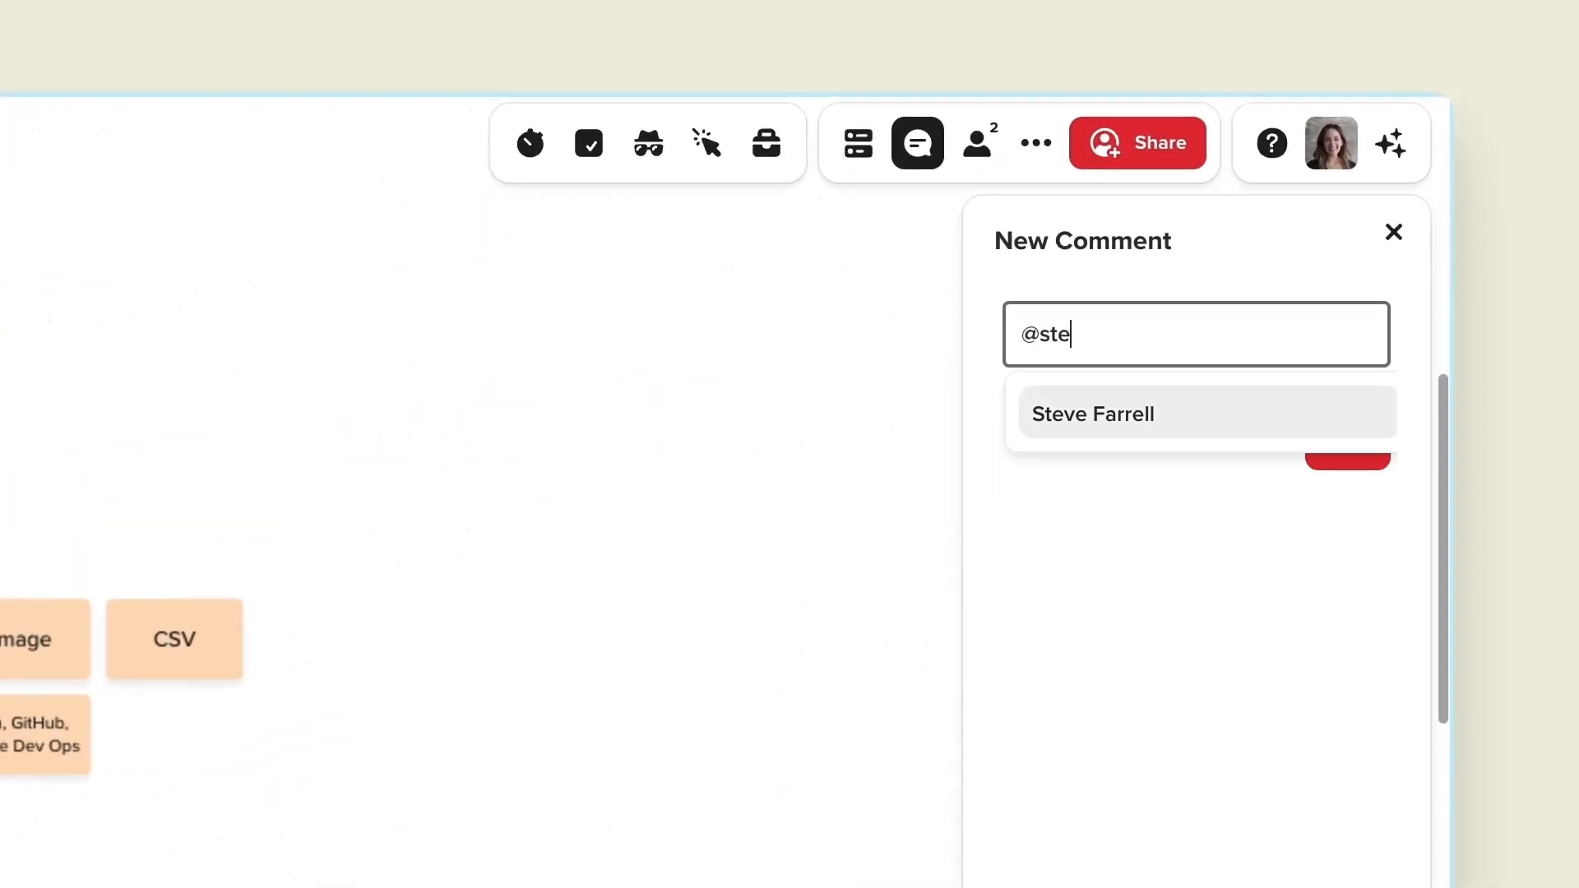
{"action": "left_click", "coordinate": [1135, 421]}
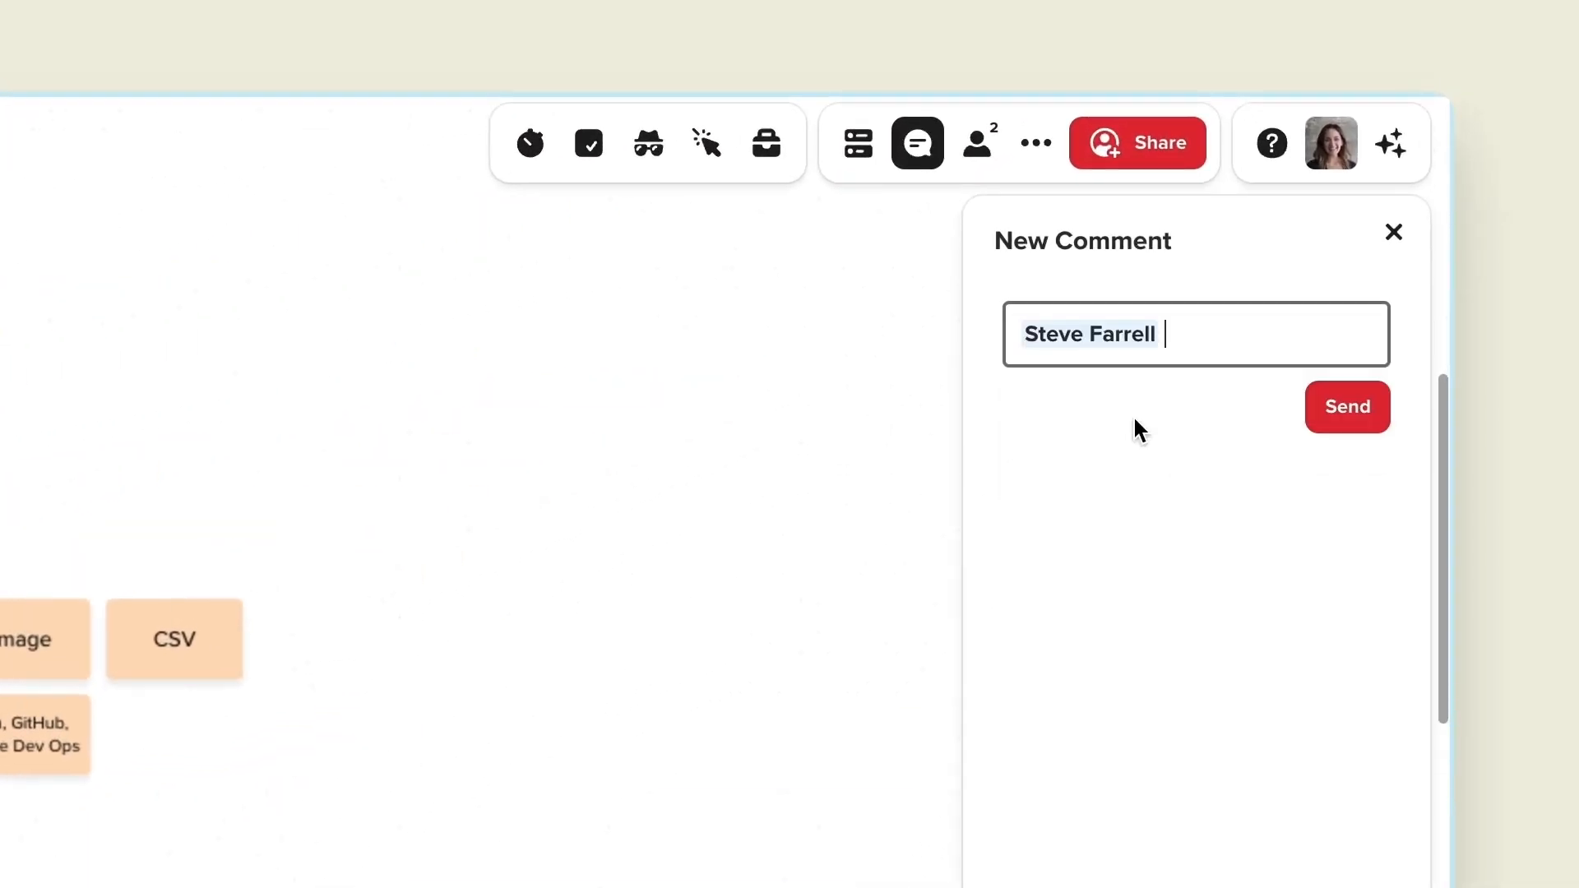
{"action": "type", "text": "could you check this out?"}
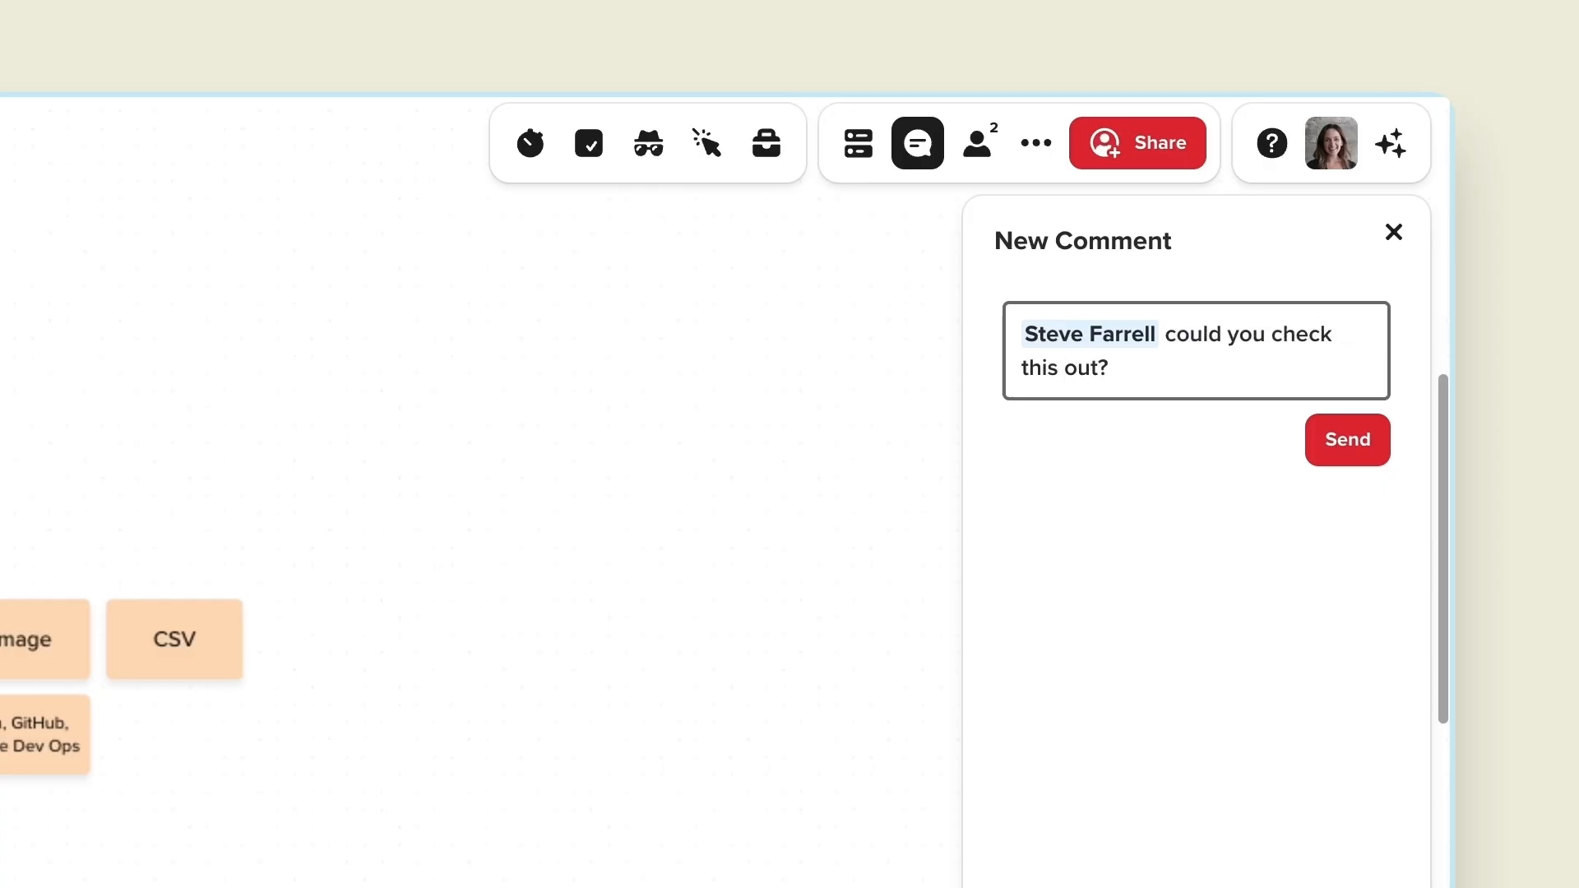
{"action": "left_click", "coordinate": [1365, 448]}
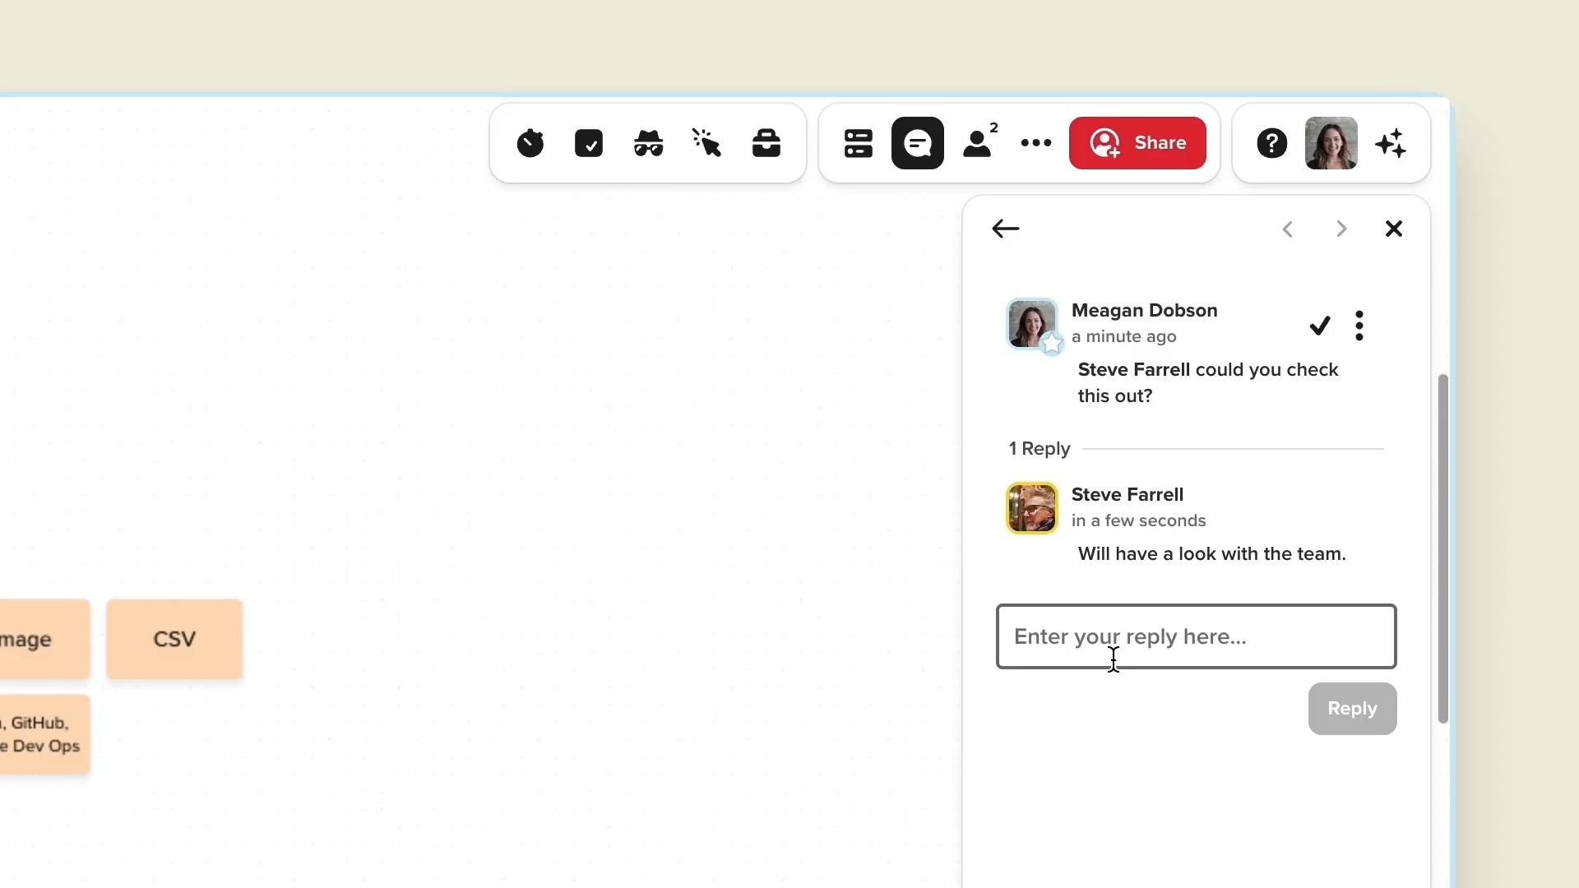
Step: Resolve the comment thread and review the comments panel's Resolved and Open tabs
{"action": "left_click", "coordinate": [1319, 329]}
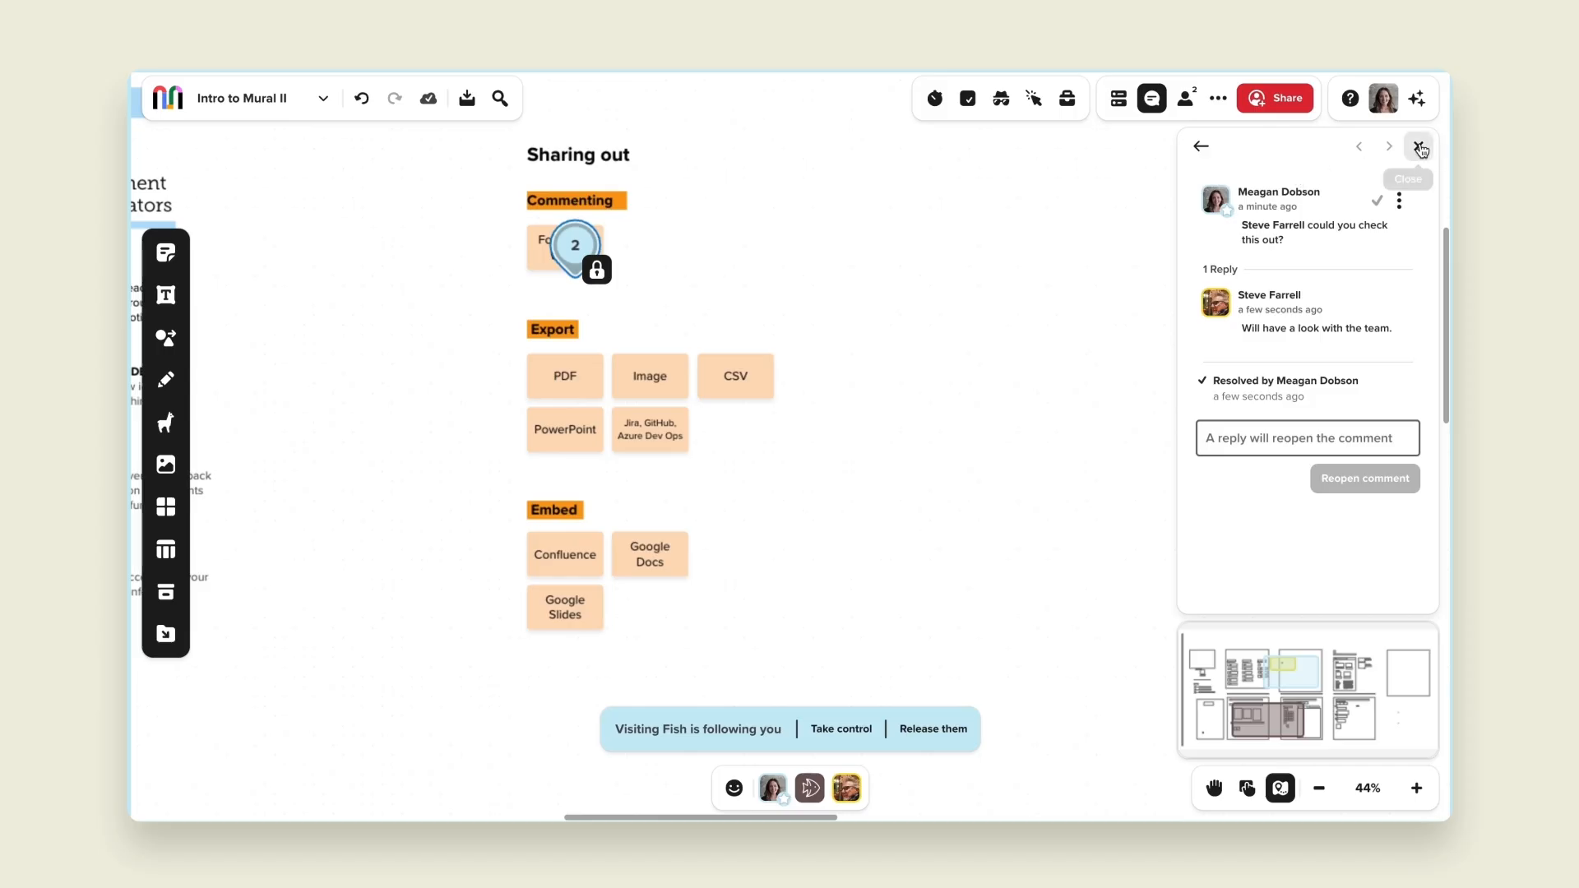
{"action": "left_click", "coordinate": [1419, 147]}
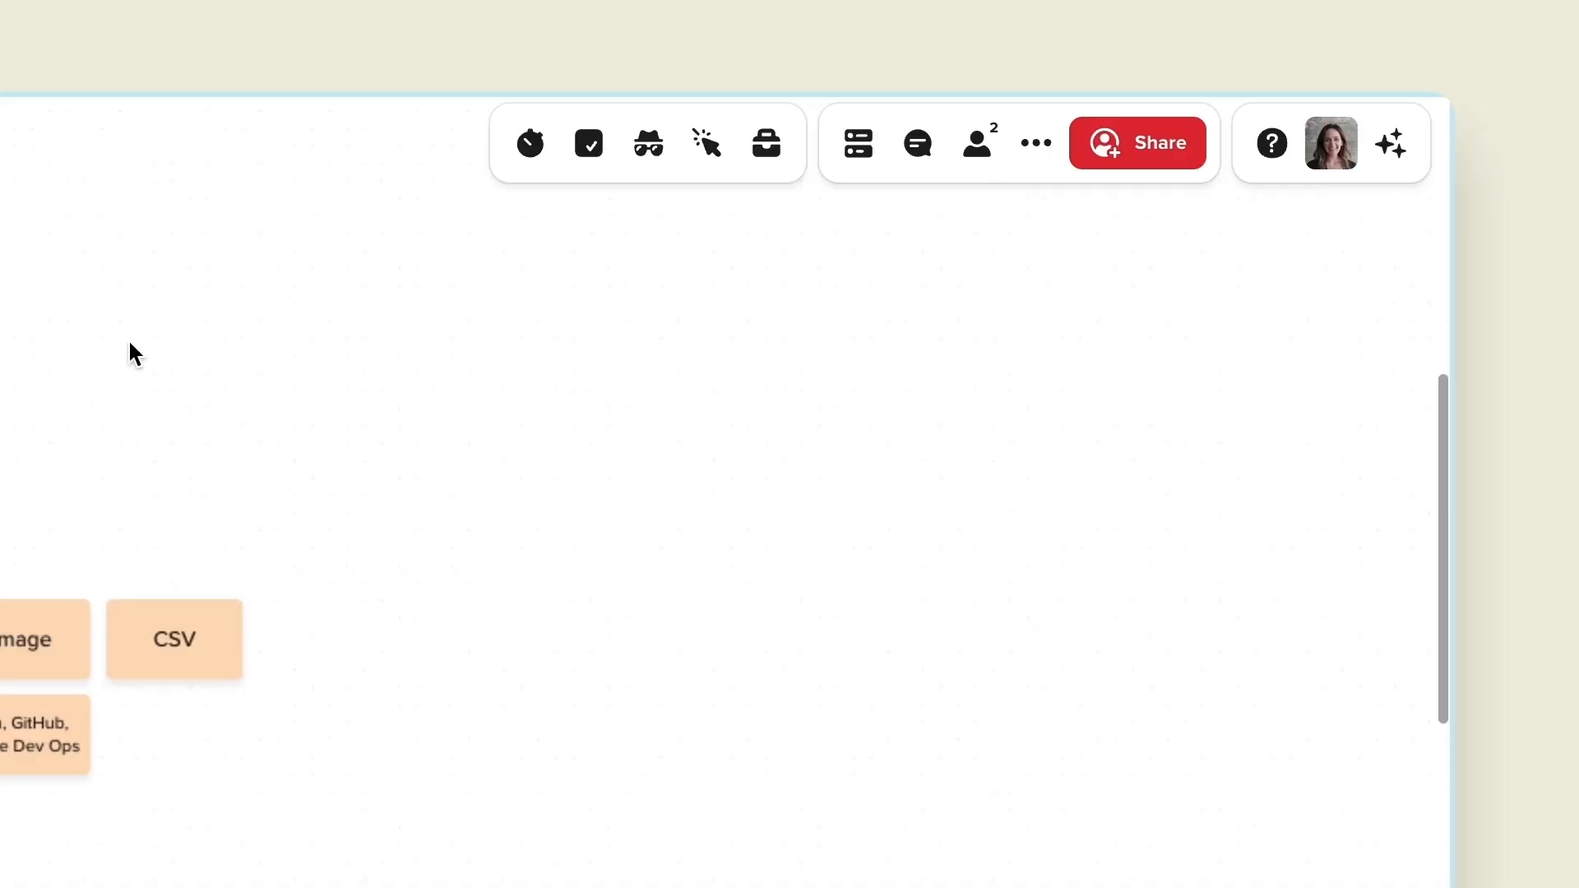
{"action": "left_click", "coordinate": [919, 162]}
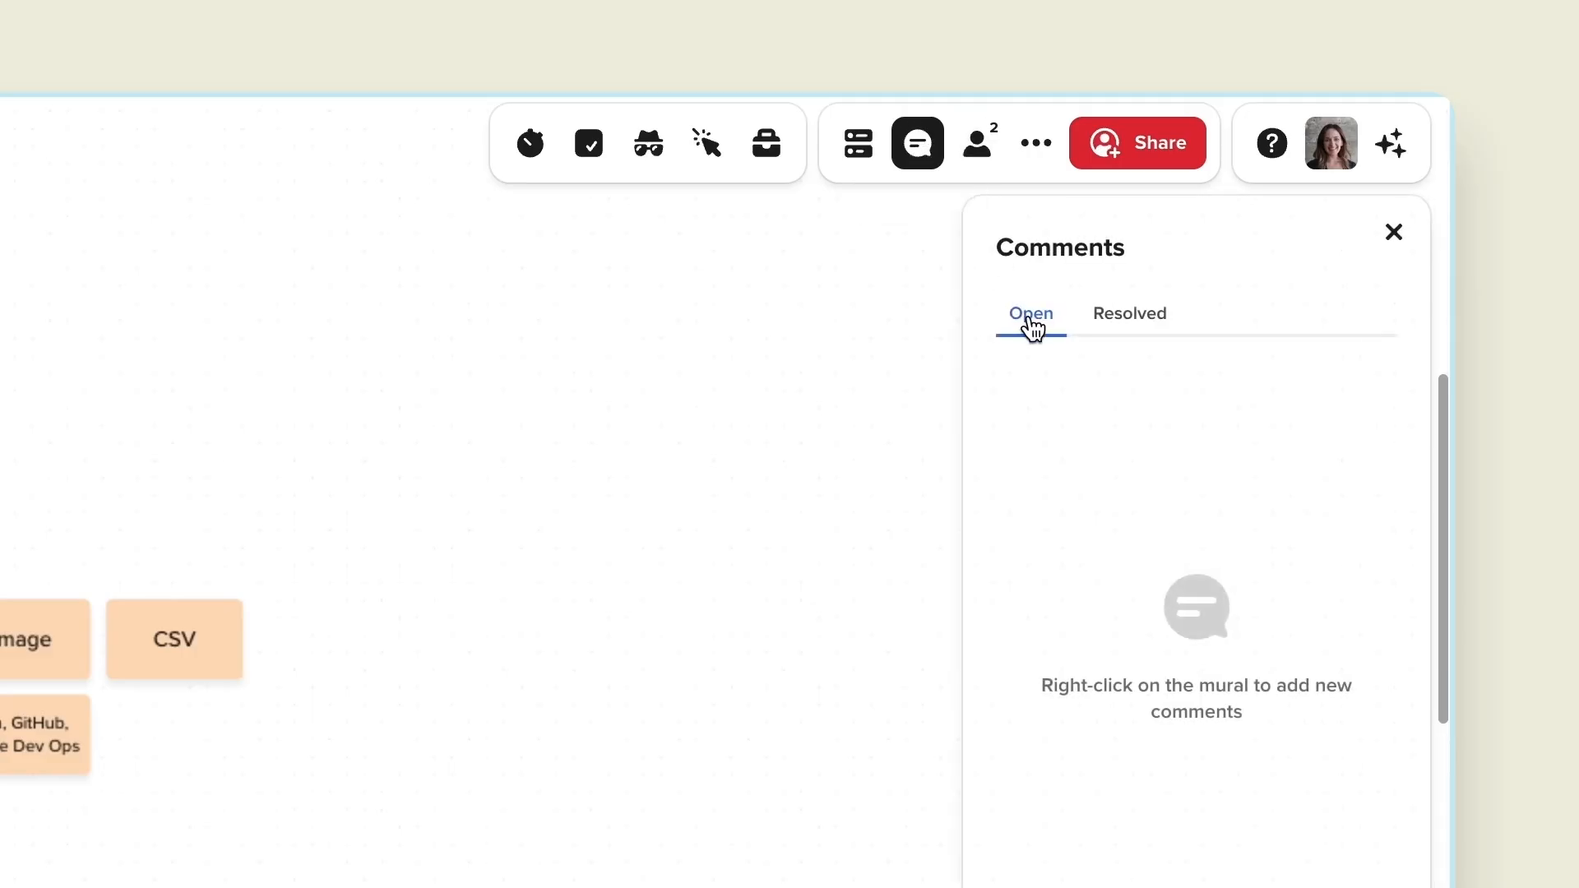
{"action": "left_click", "coordinate": [1116, 328]}
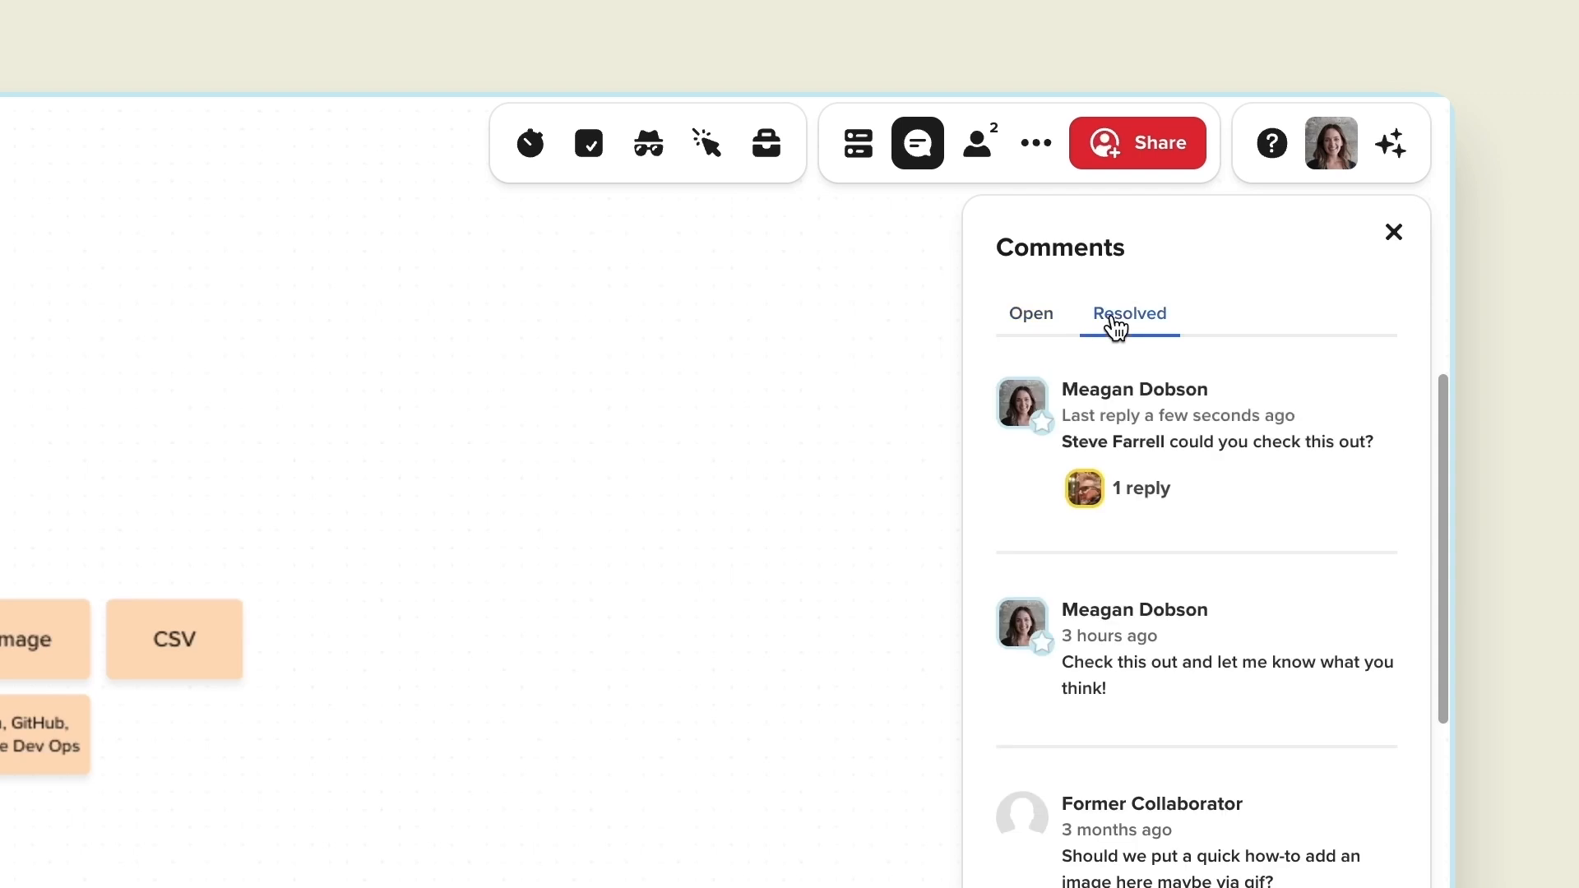
{"action": "left_click", "coordinate": [1040, 329]}
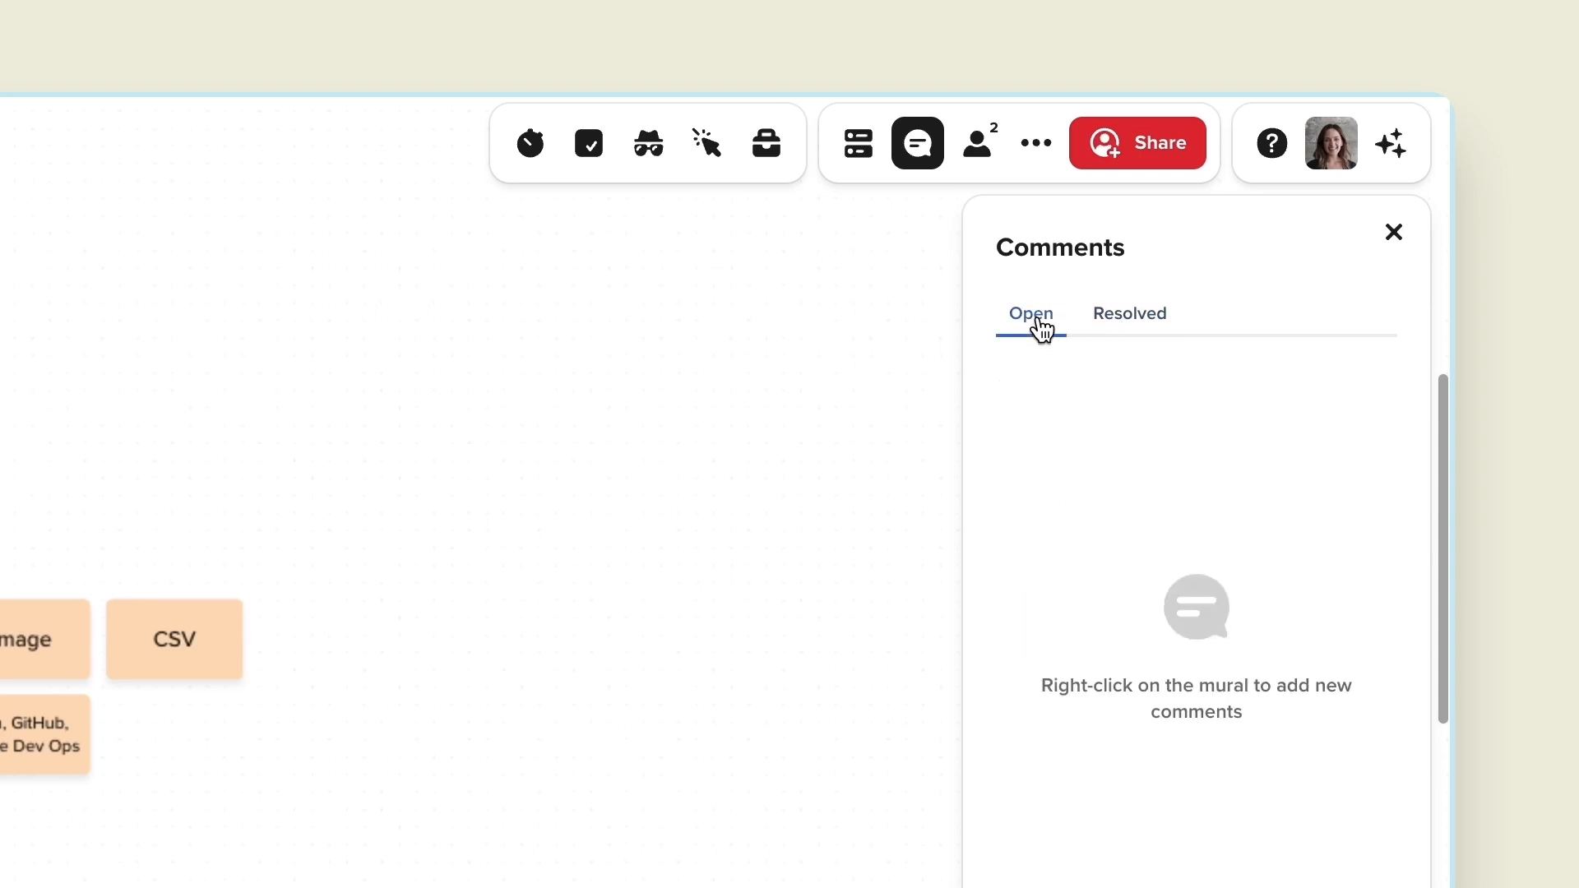